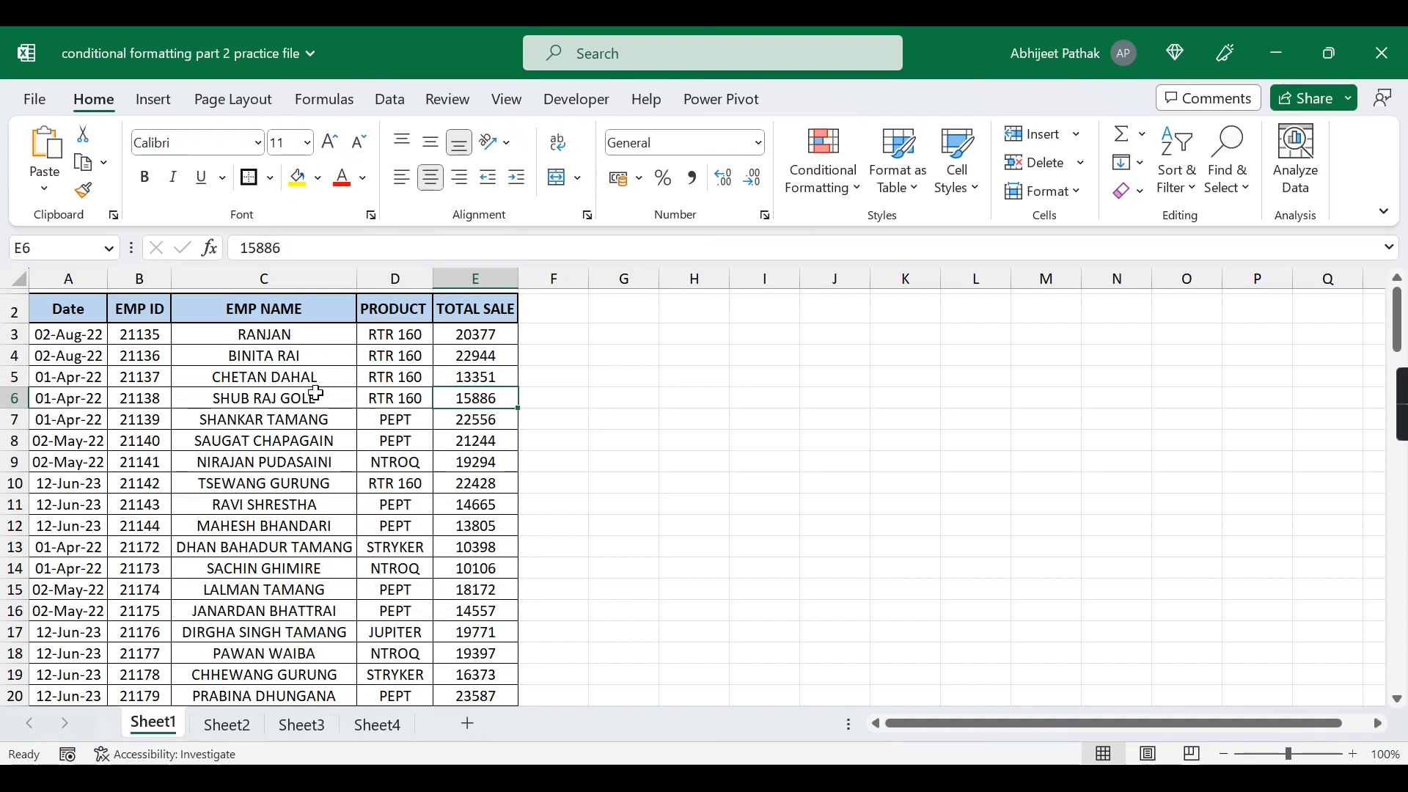
Step: Review the Date, EMP ID, EMP NAME, PRODUCT and TOTAL SALE columns of the sales table on Sheet1
left_click(271, 340)
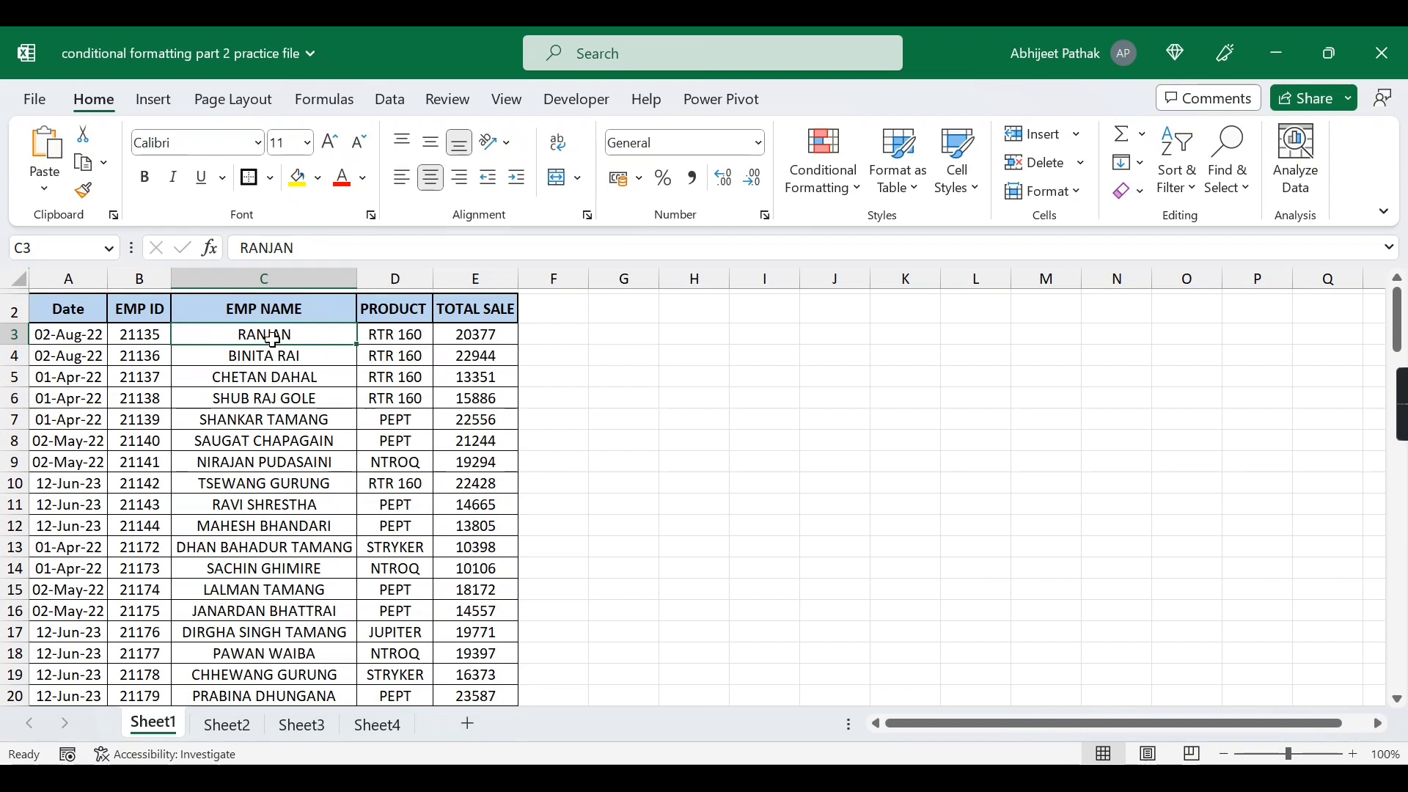
left_click(280, 358)
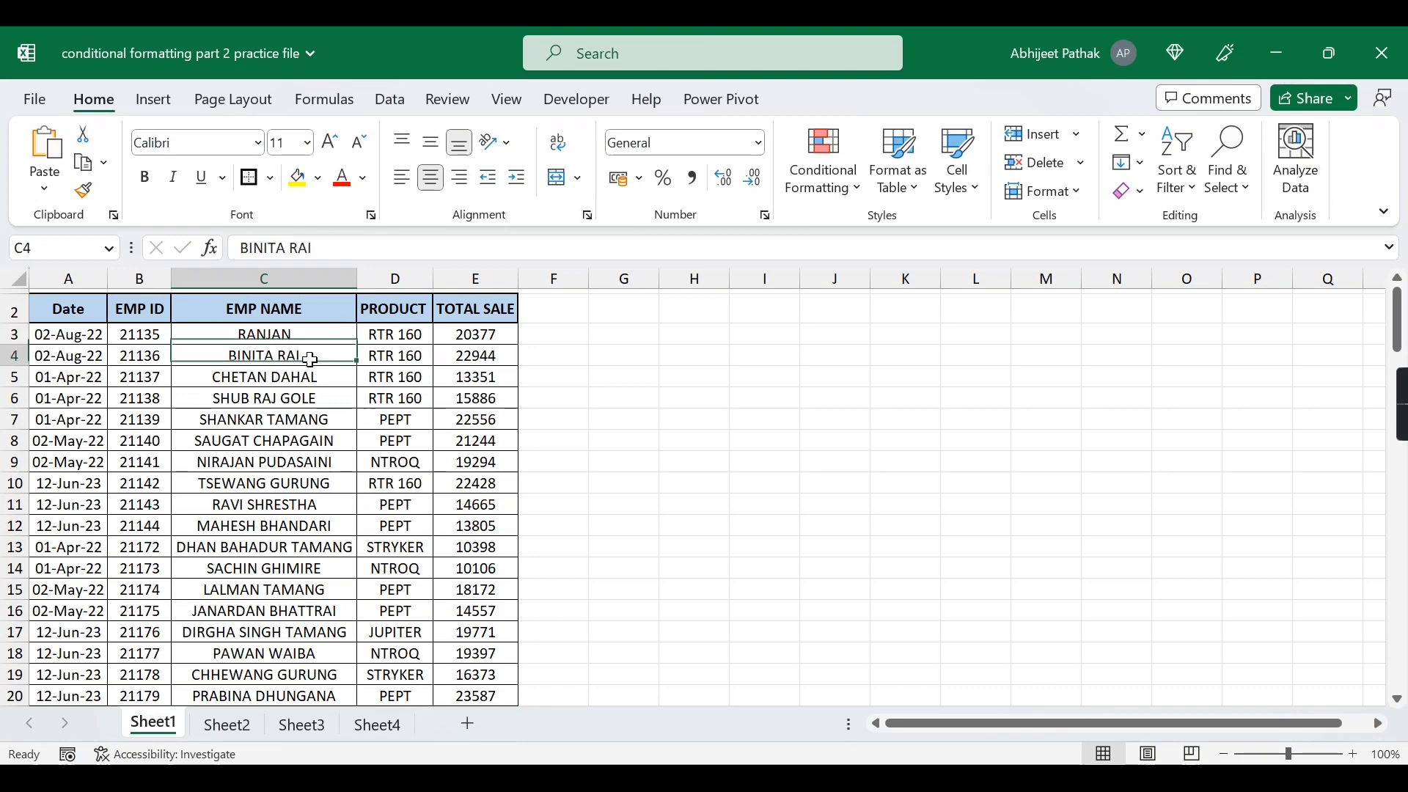
left_click(68, 278)
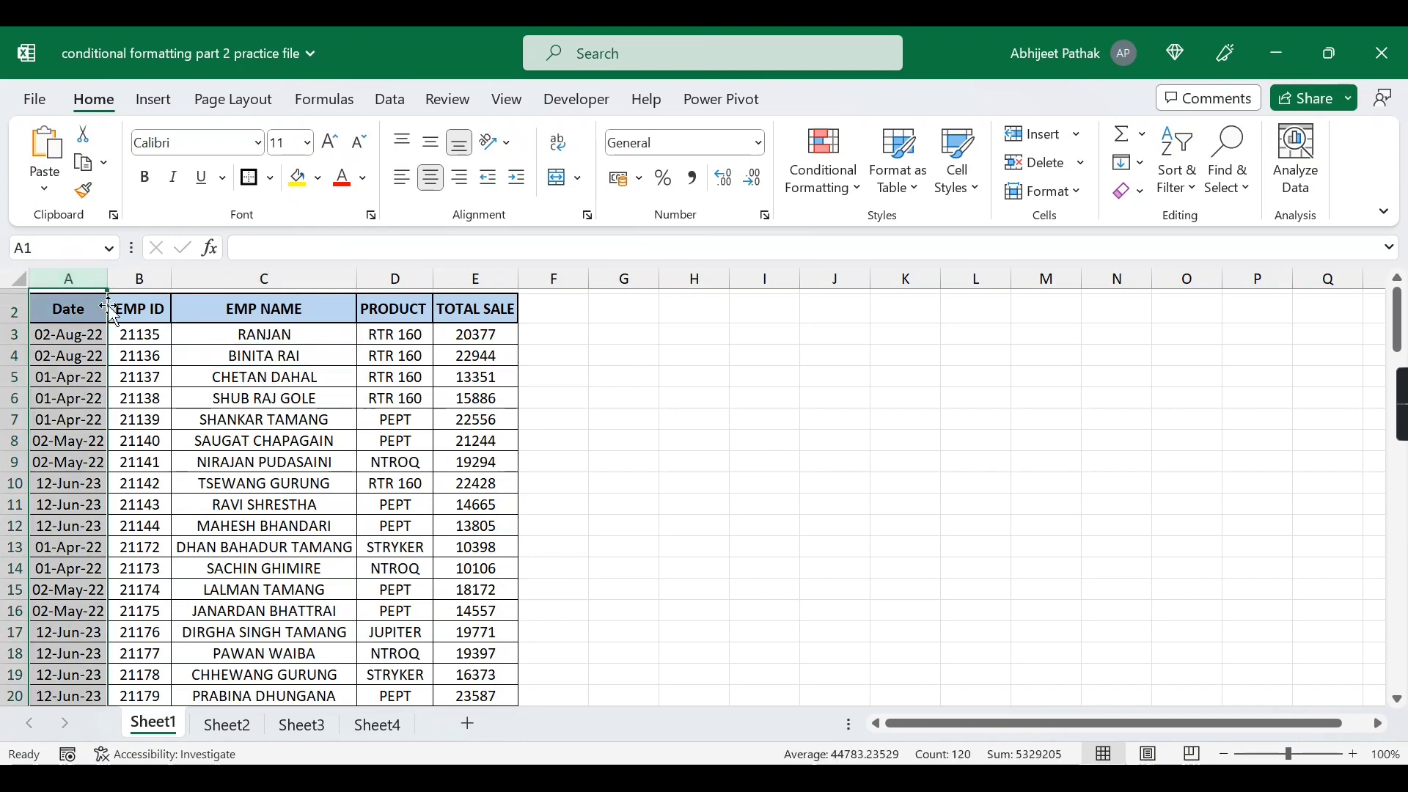
left_click(140, 279)
left_click(283, 280)
left_click(394, 278)
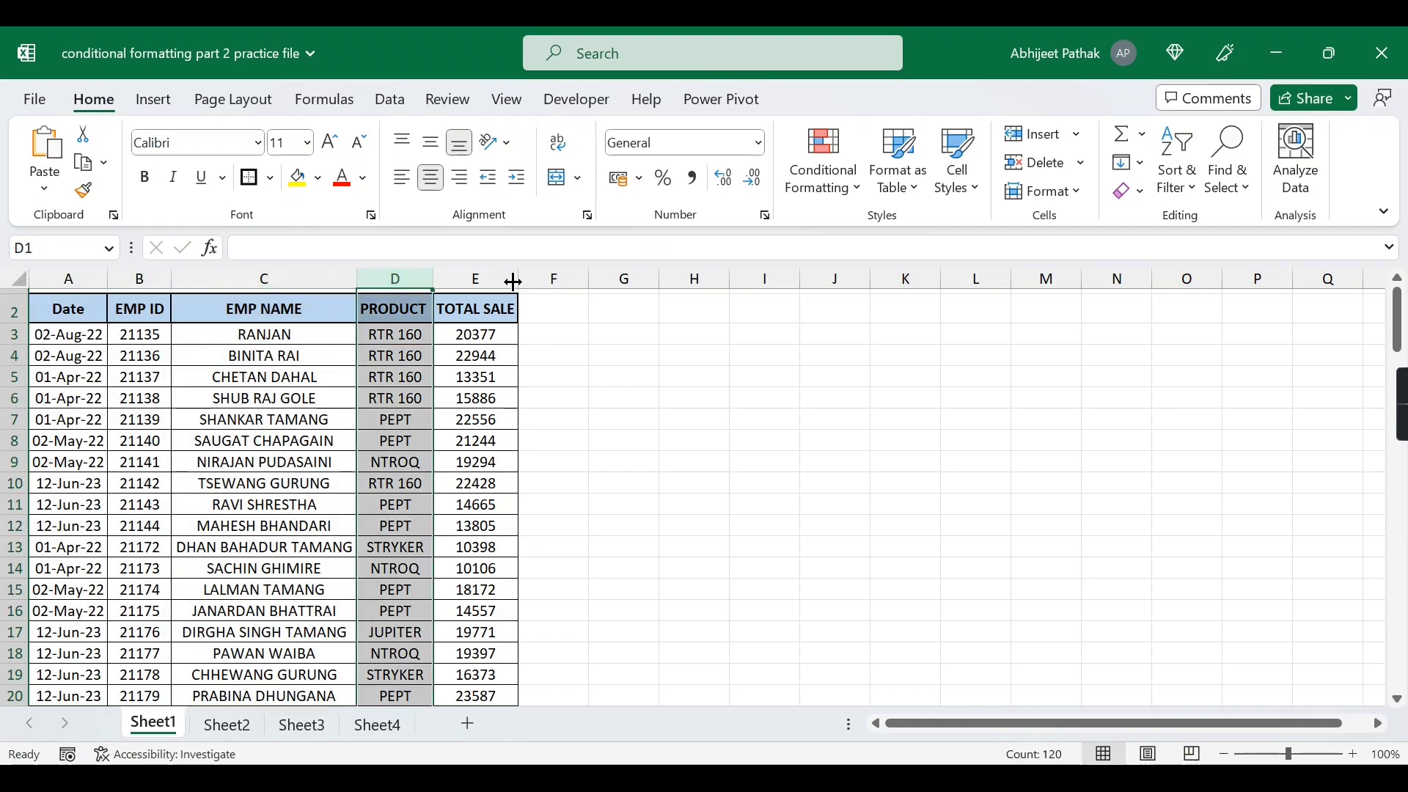
left_click(484, 278)
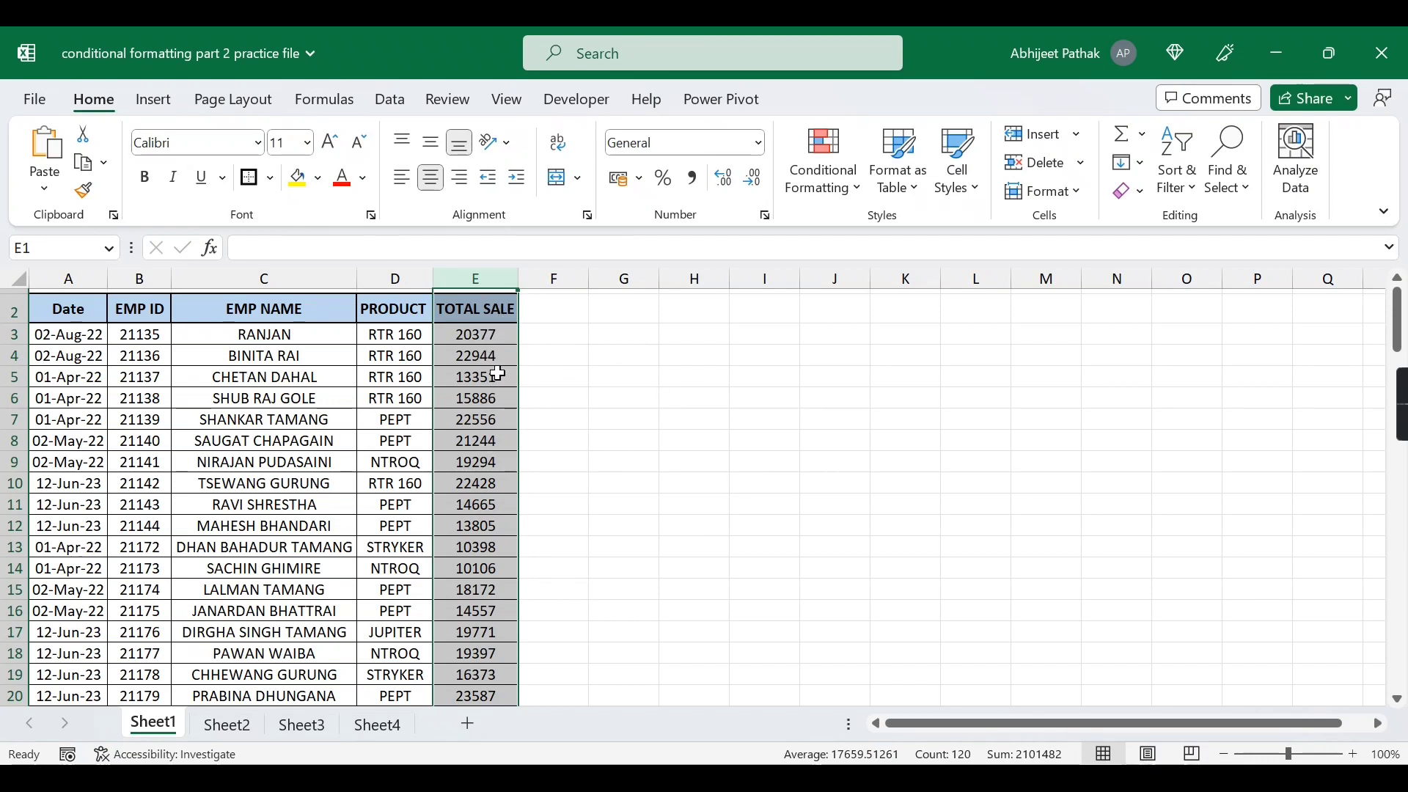
left_click(271, 336)
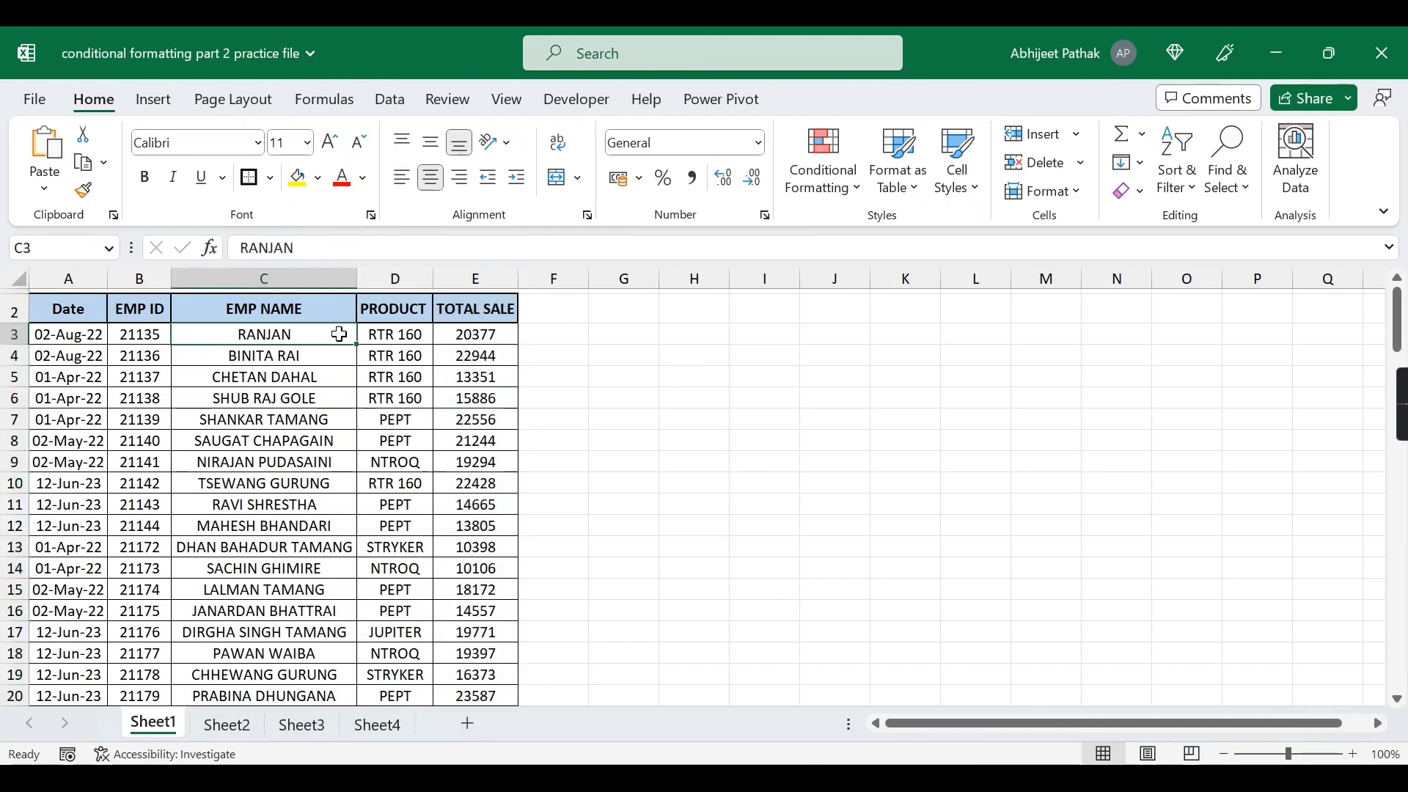
Step: Highlight the cells in the TOTAL SALE column that are greater than 20000, using Light Red Fill with Dark Red Text
left_click(477, 278)
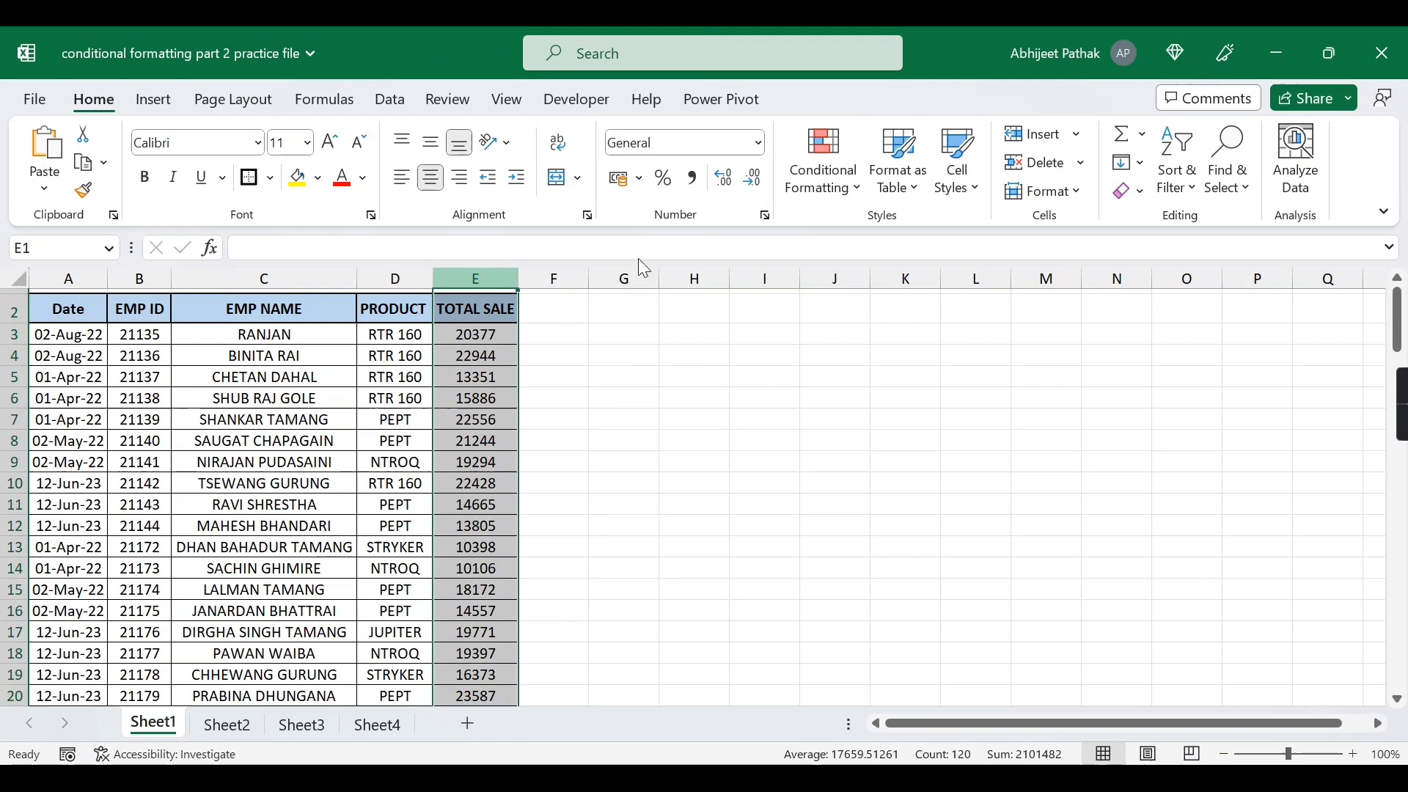
left_click(825, 197)
mouse_move(865, 239)
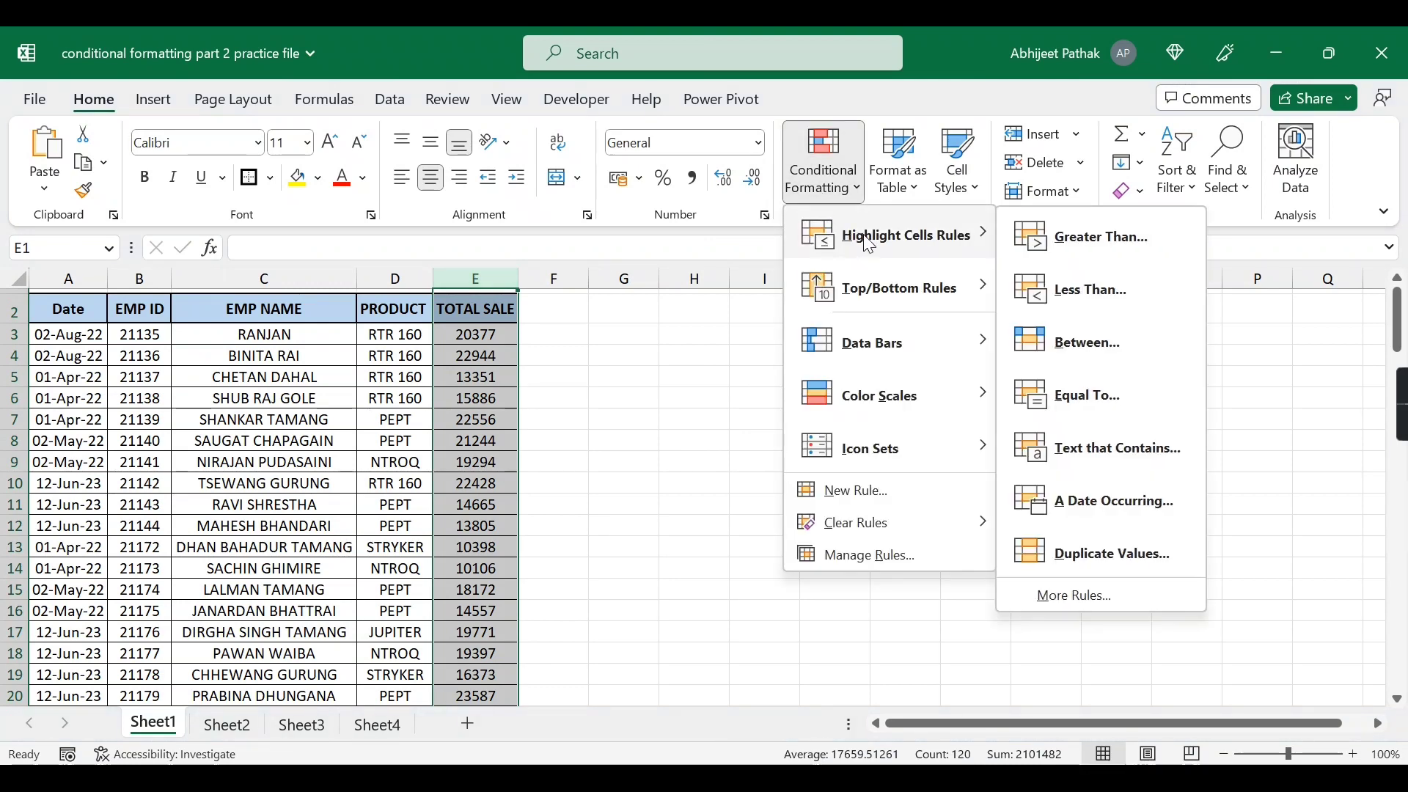
left_click(1089, 242)
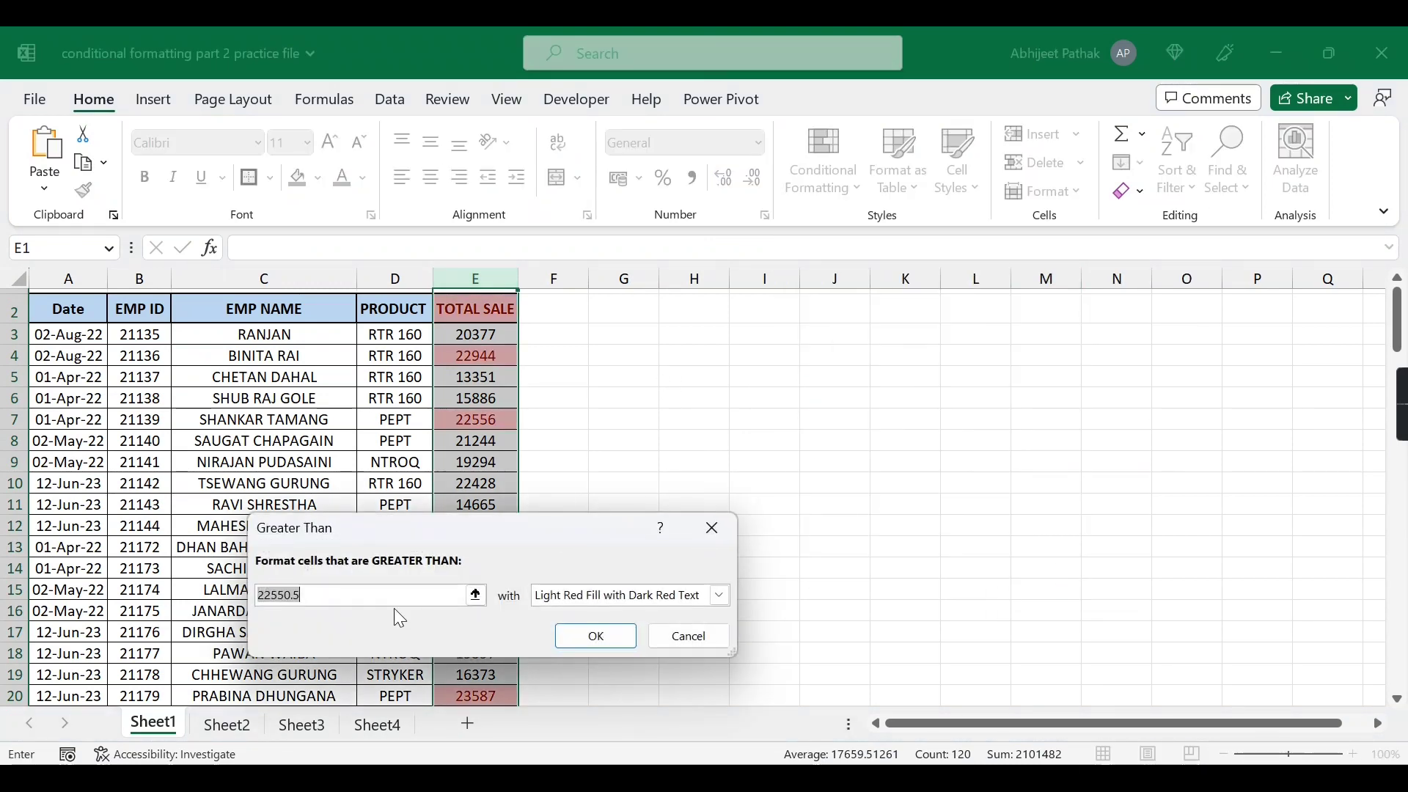
type("20000")
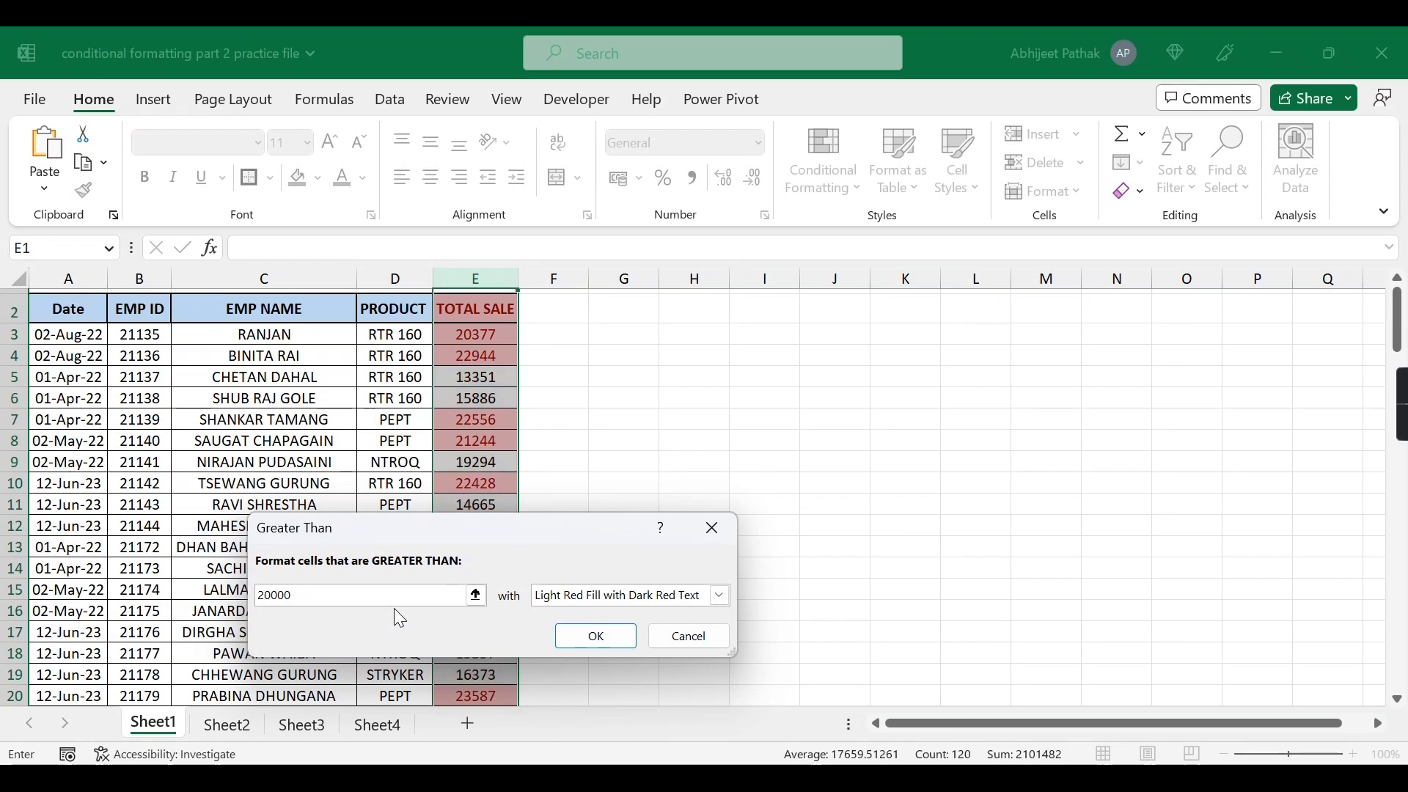
key("Return")
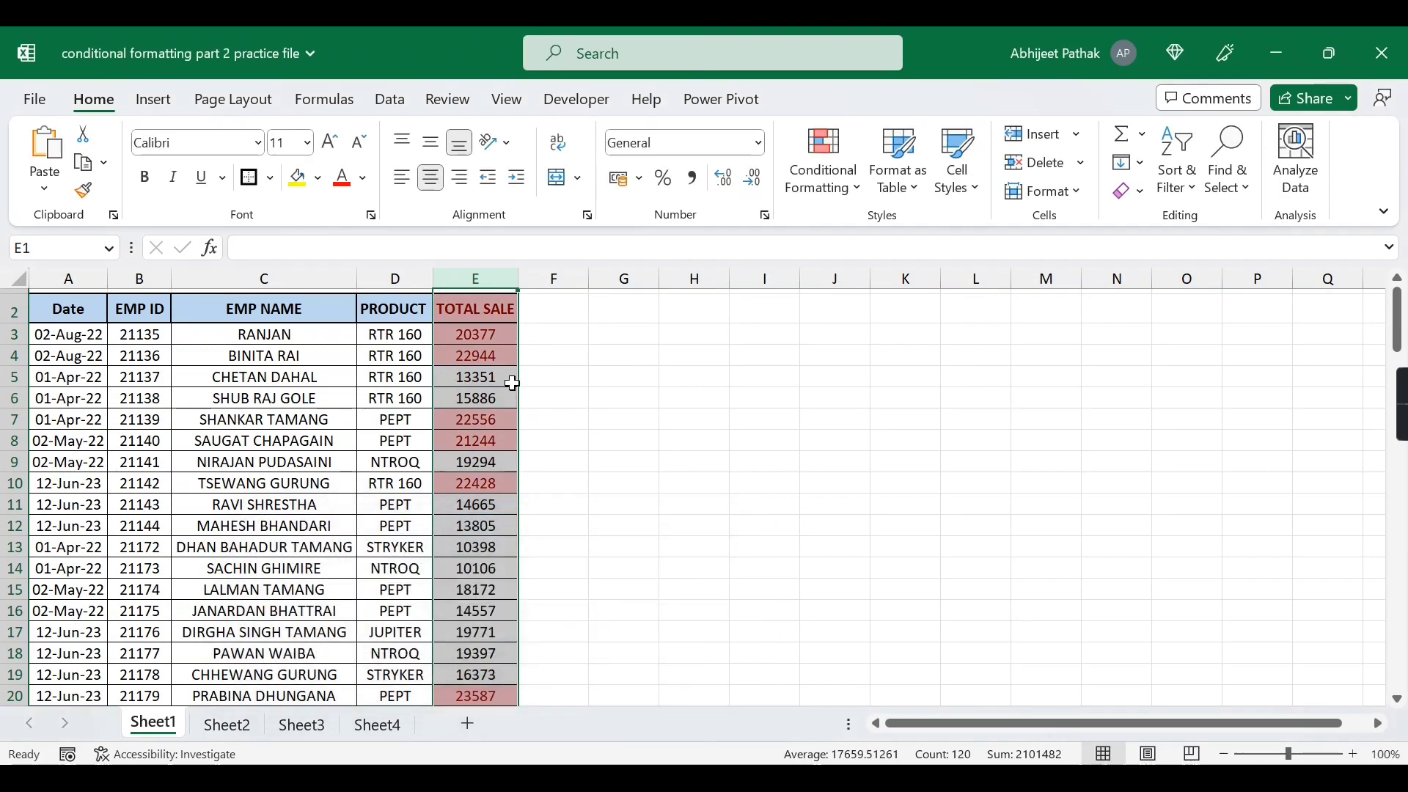
left_click_drag(77, 339, 491, 337)
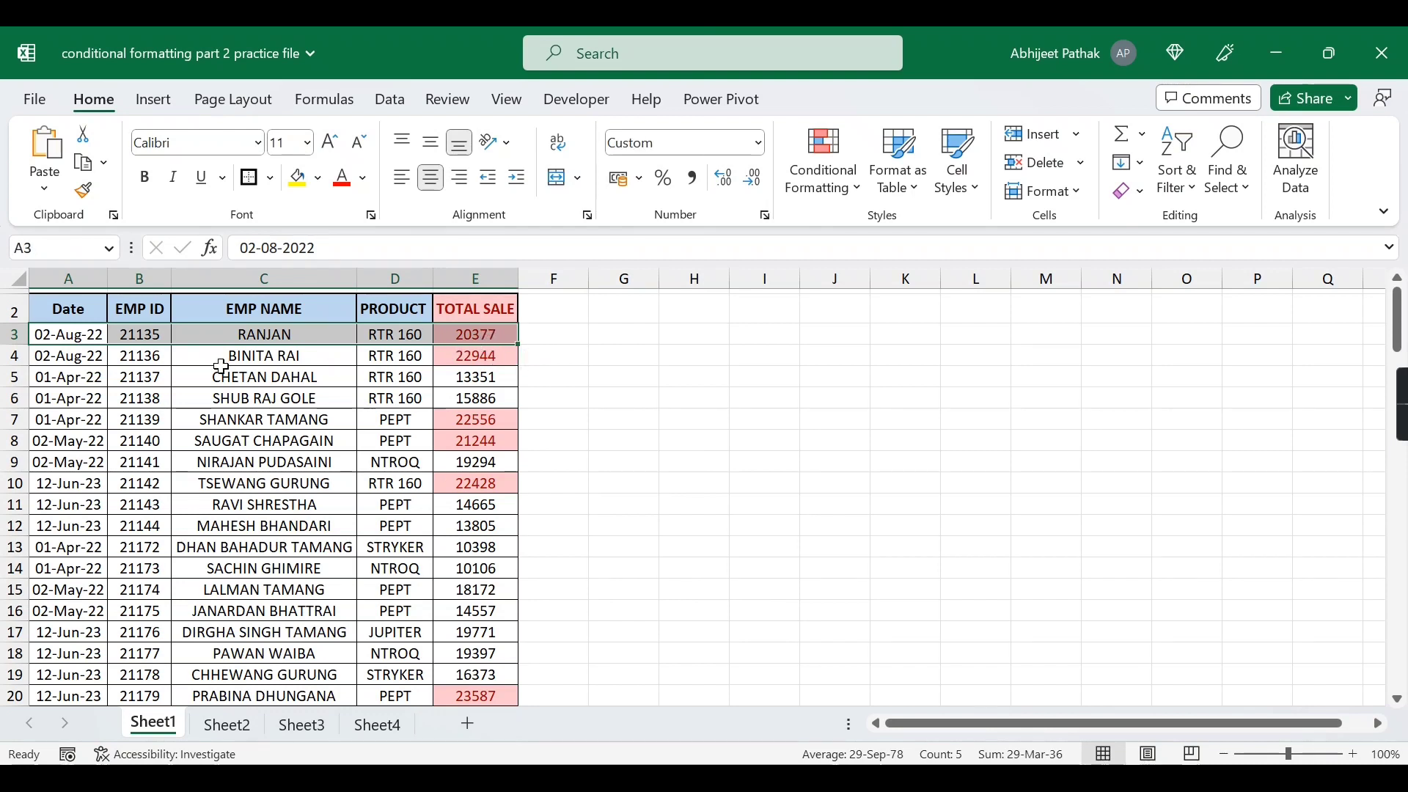
left_click_drag(71, 381, 448, 383)
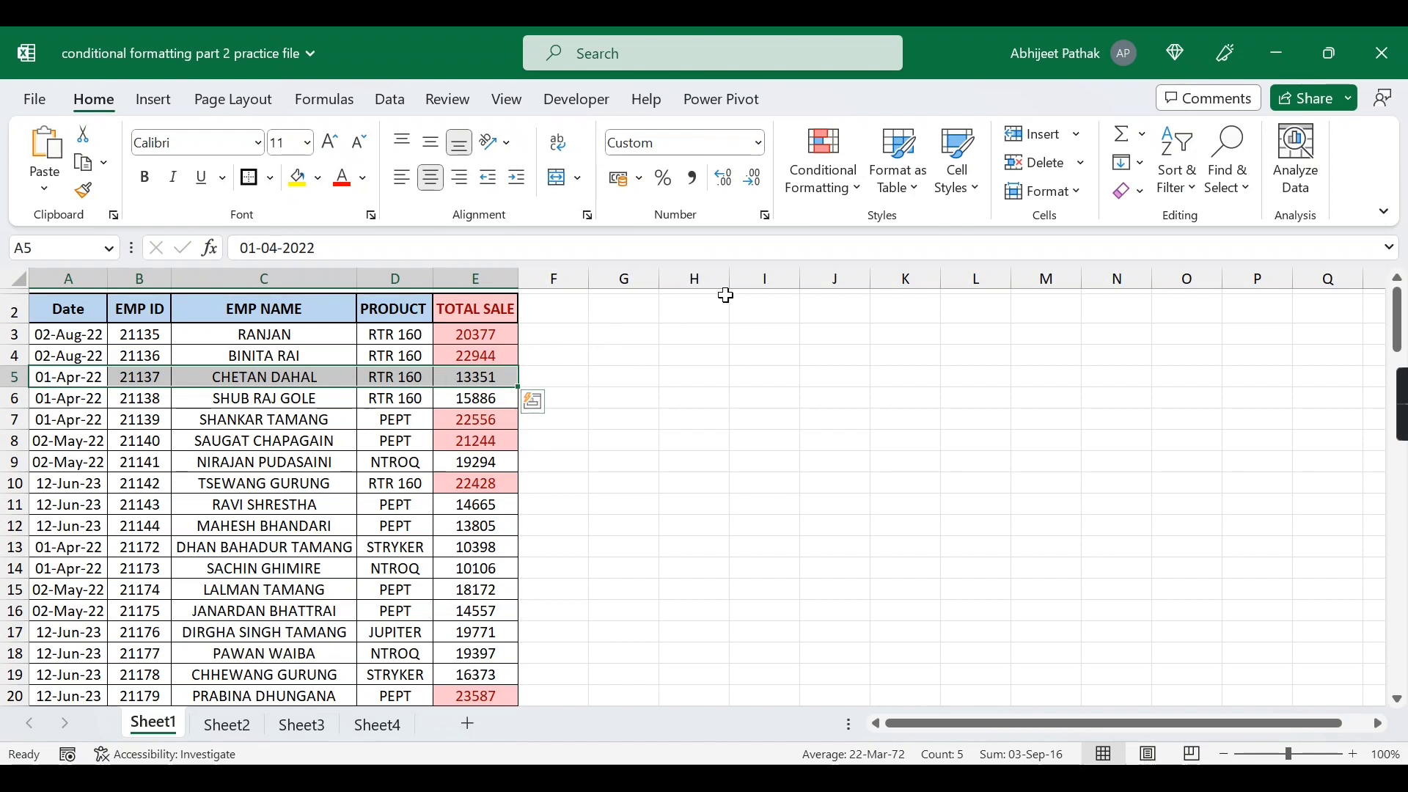
Step: Clear the conditional formatting rules from the entire sheet
left_click(823, 165)
mouse_move(905, 525)
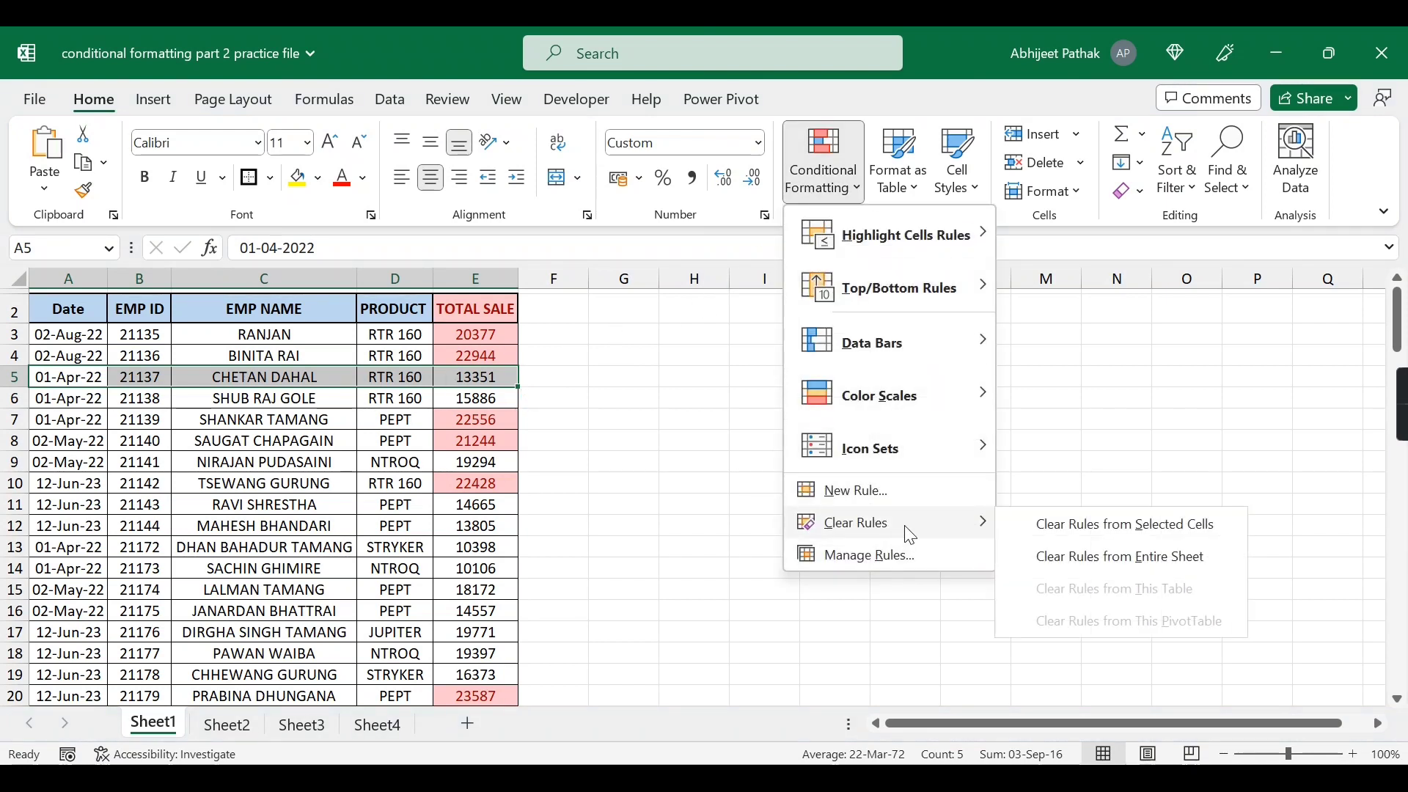
left_click(1095, 559)
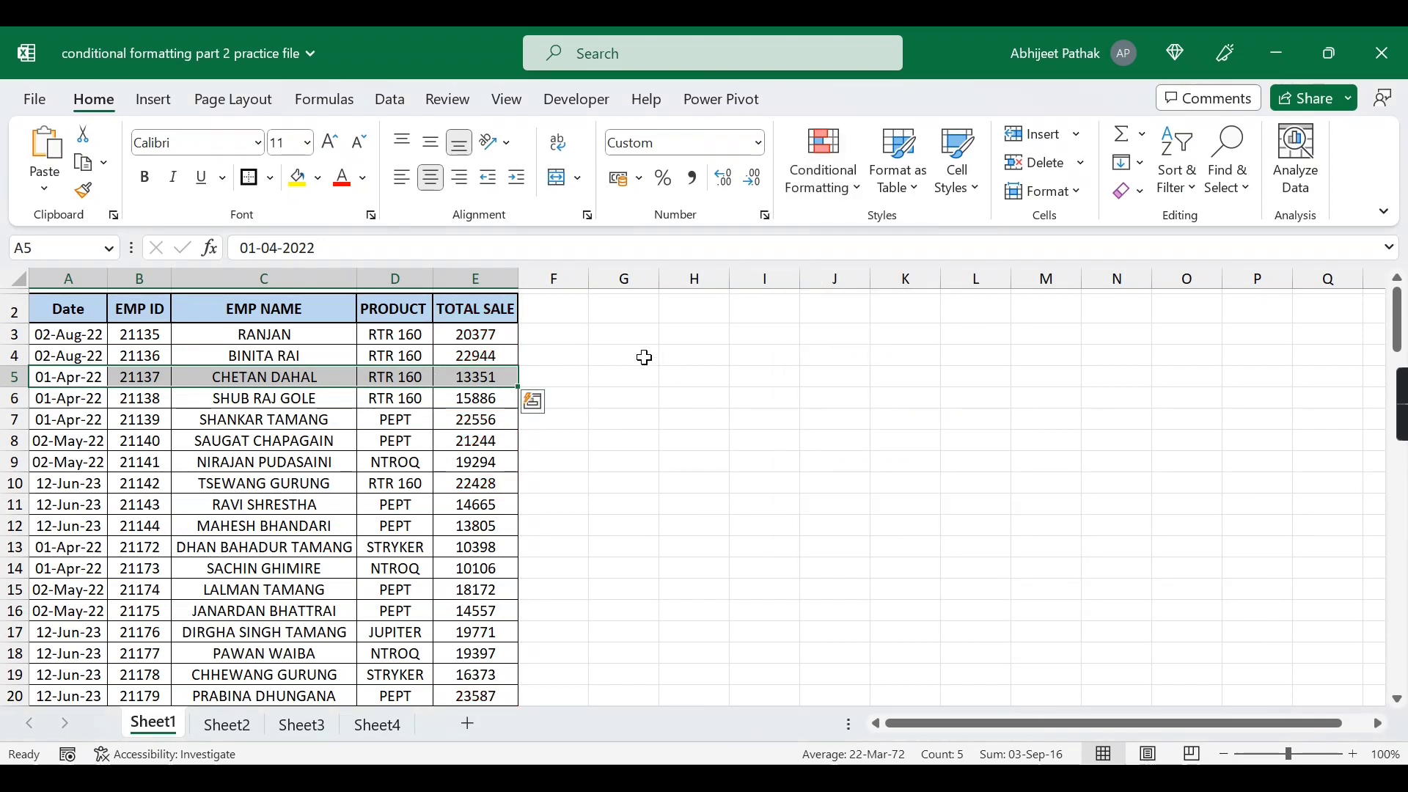
left_click(636, 357)
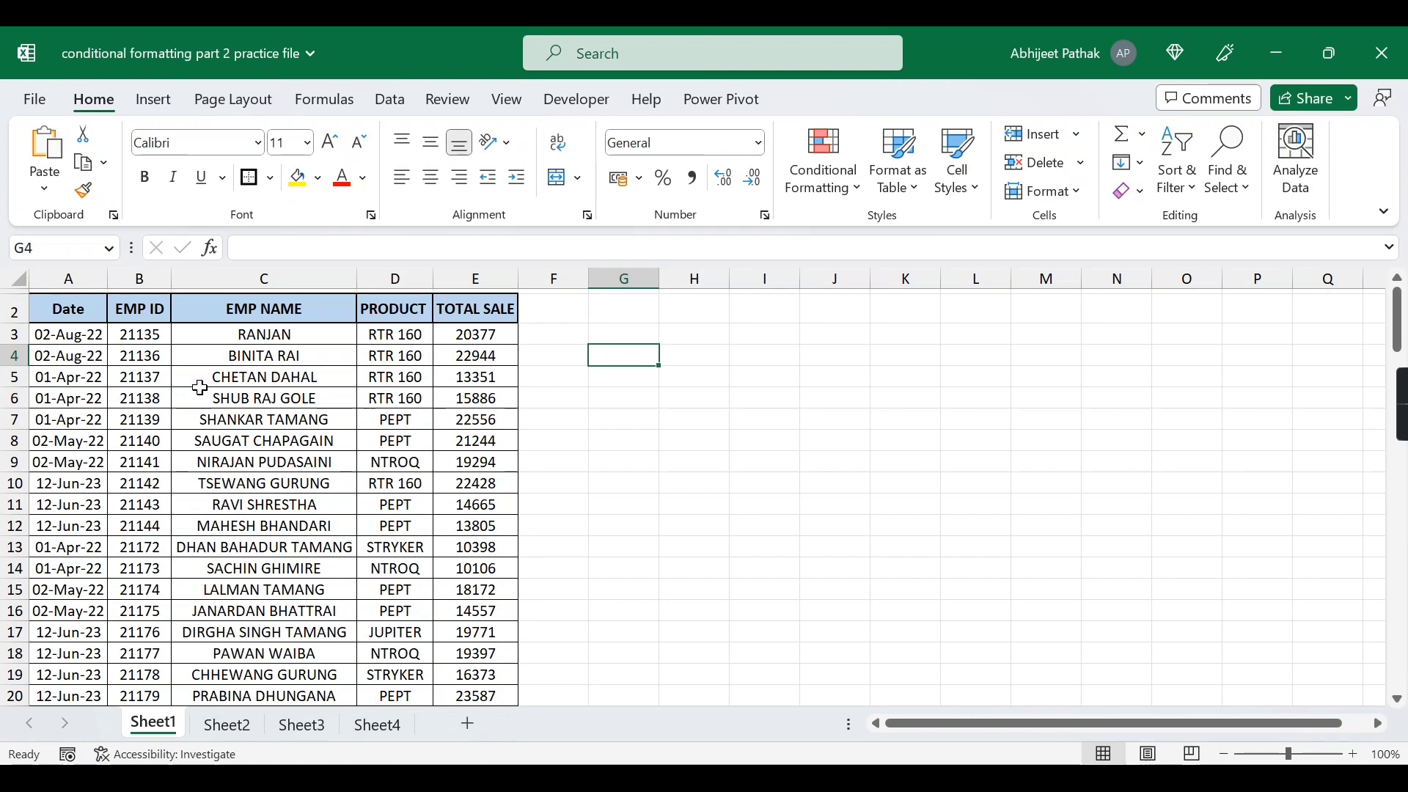
left_click_drag(63, 355, 491, 365)
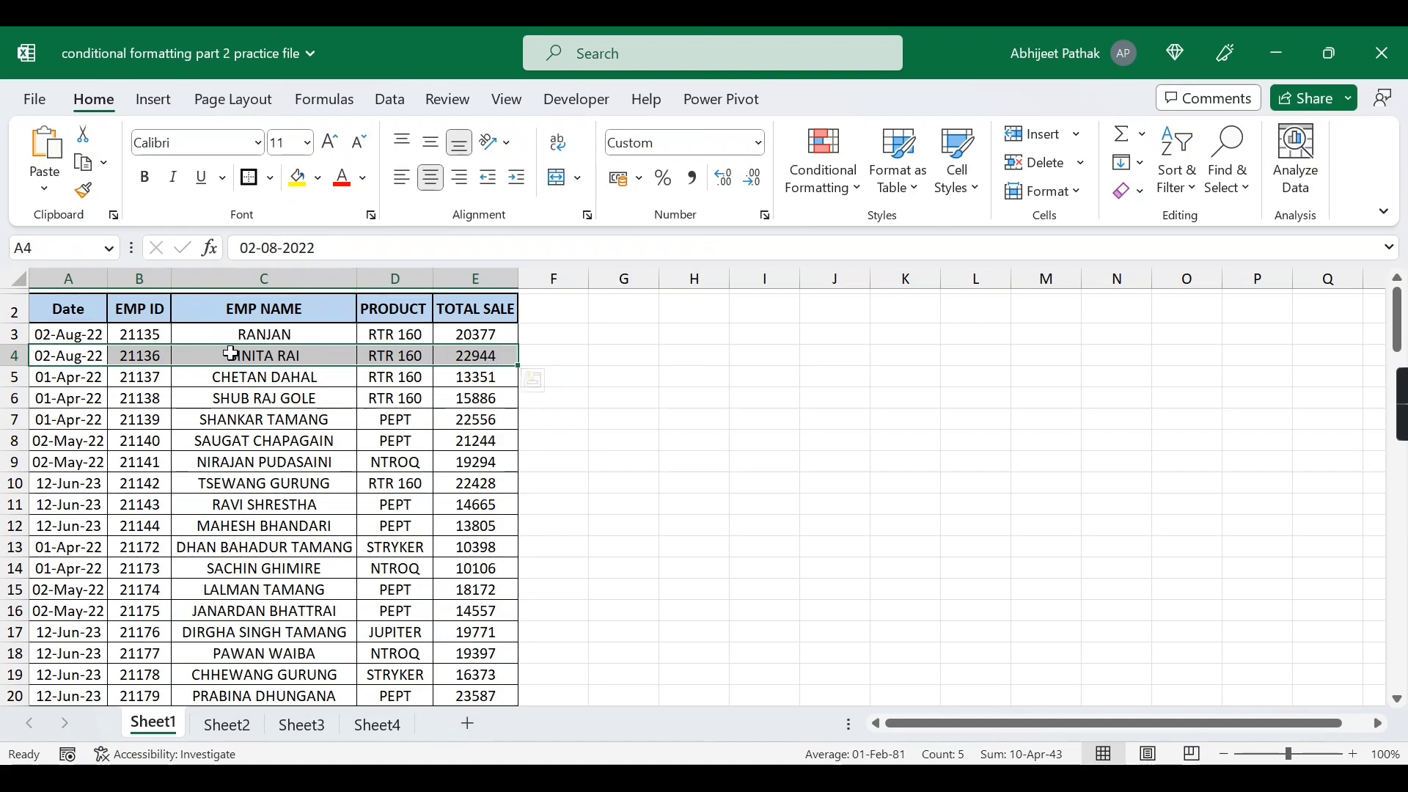
left_click_drag(95, 355, 451, 364)
left_click(475, 279)
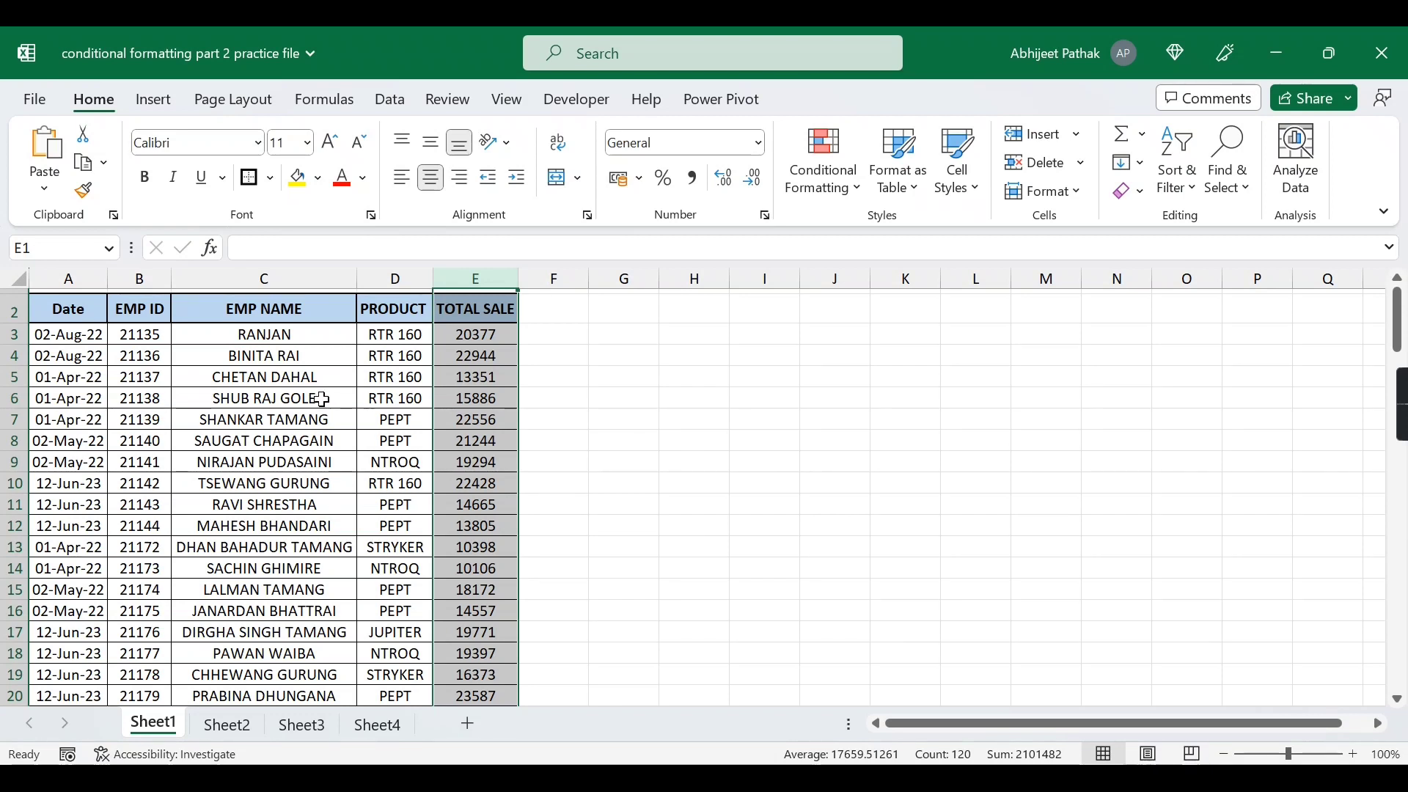
left_click(478, 335)
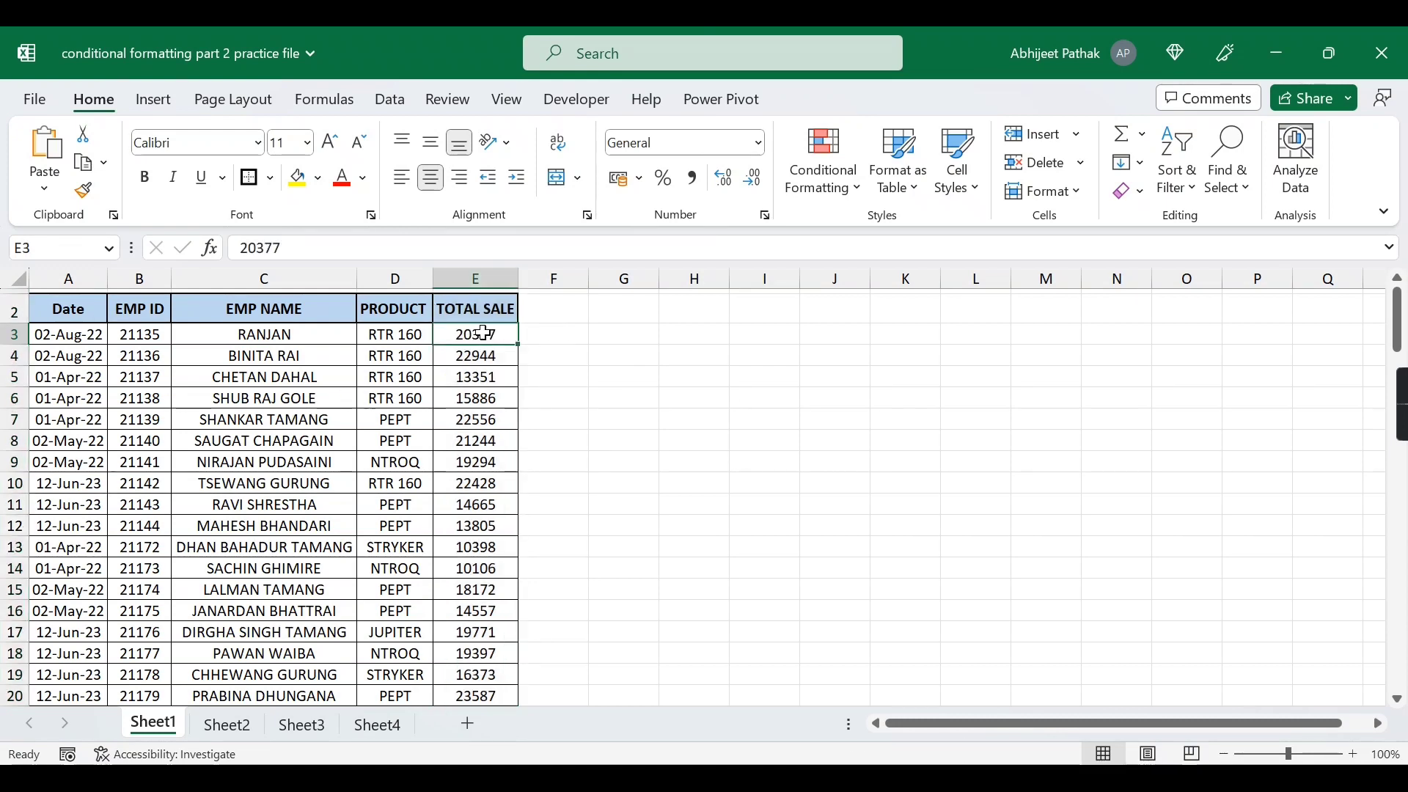
Step: Enter the logical test =E3>20000 in cell G3, select its formula text and leave editing
left_click(609, 337)
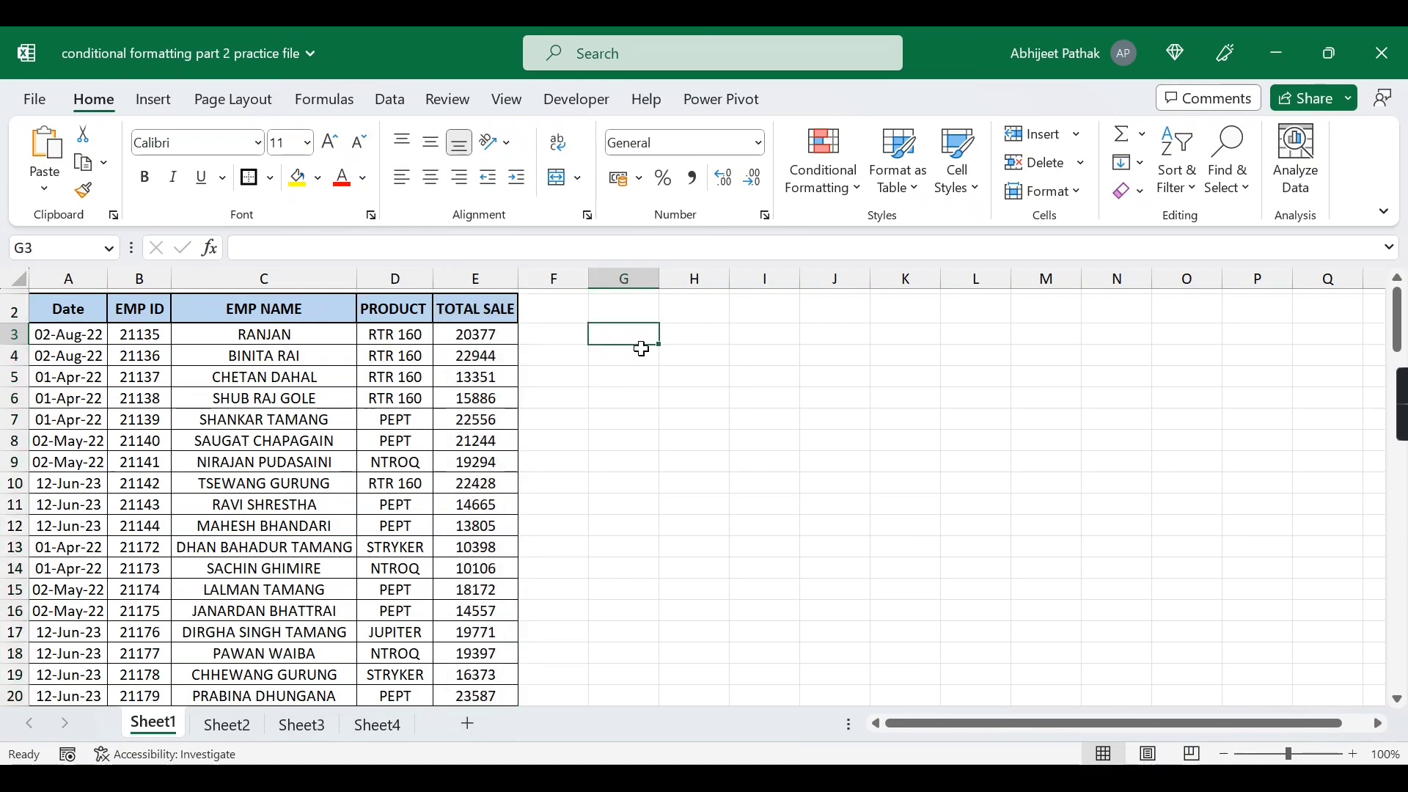
type("=E3")
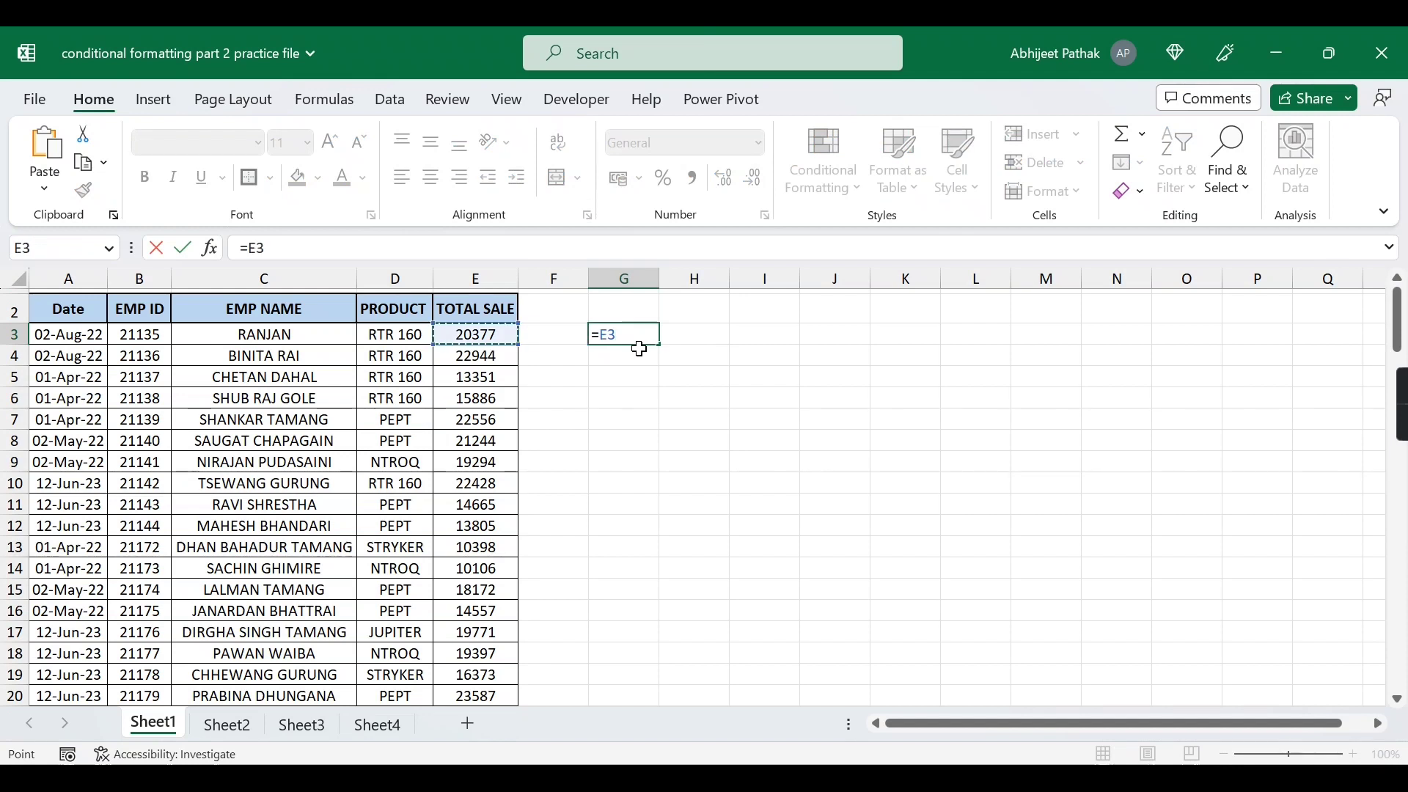
type(">20000")
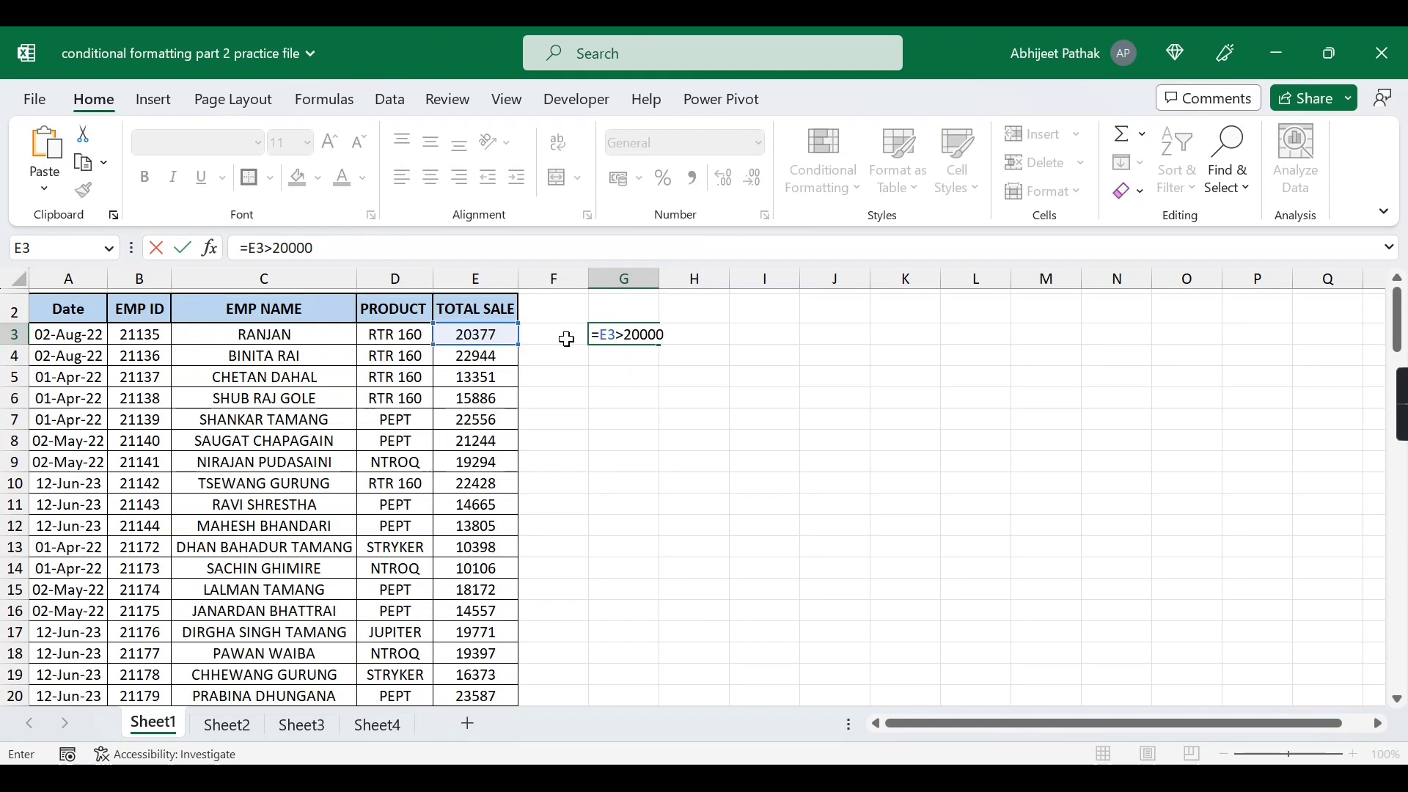
key("Return")
left_click(618, 332)
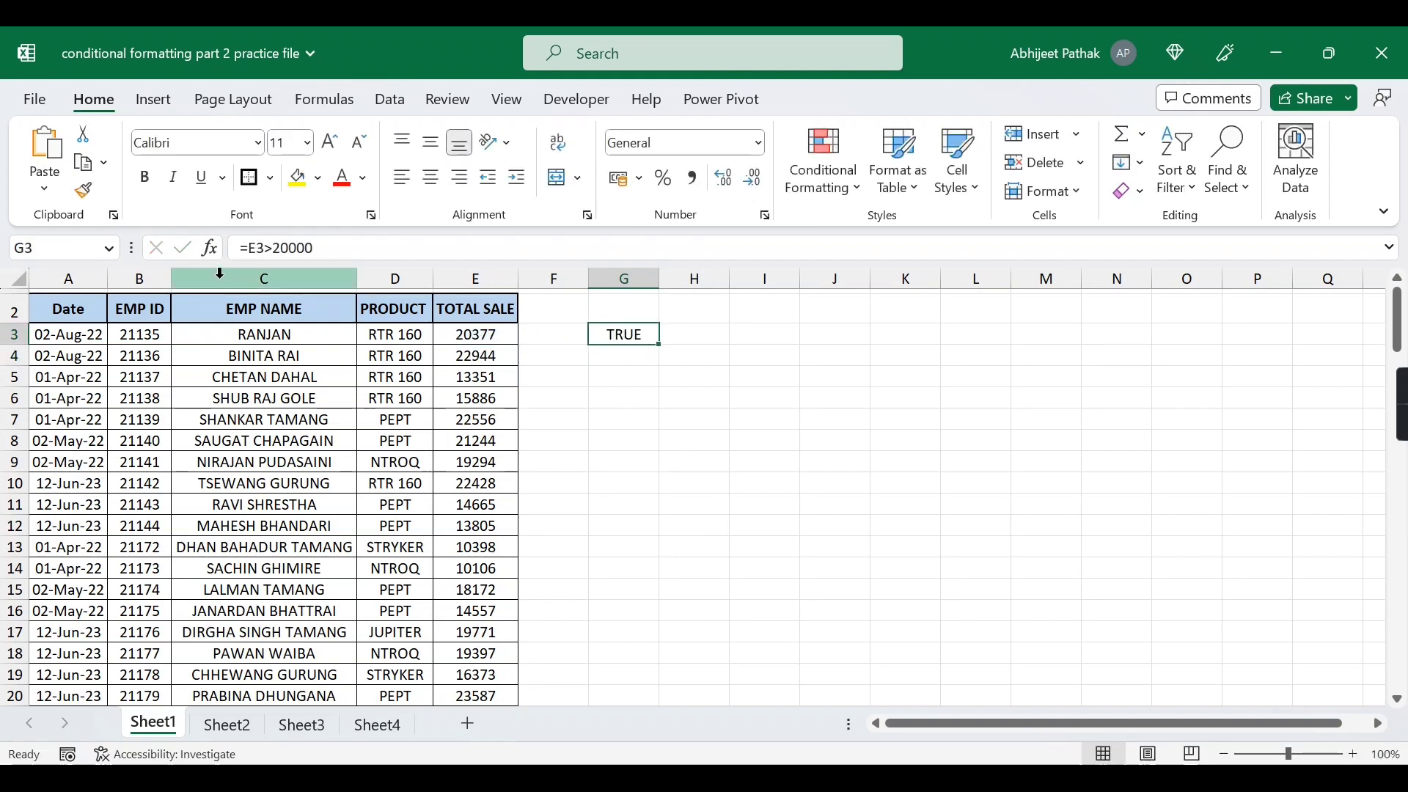
left_click_drag(233, 247, 432, 242)
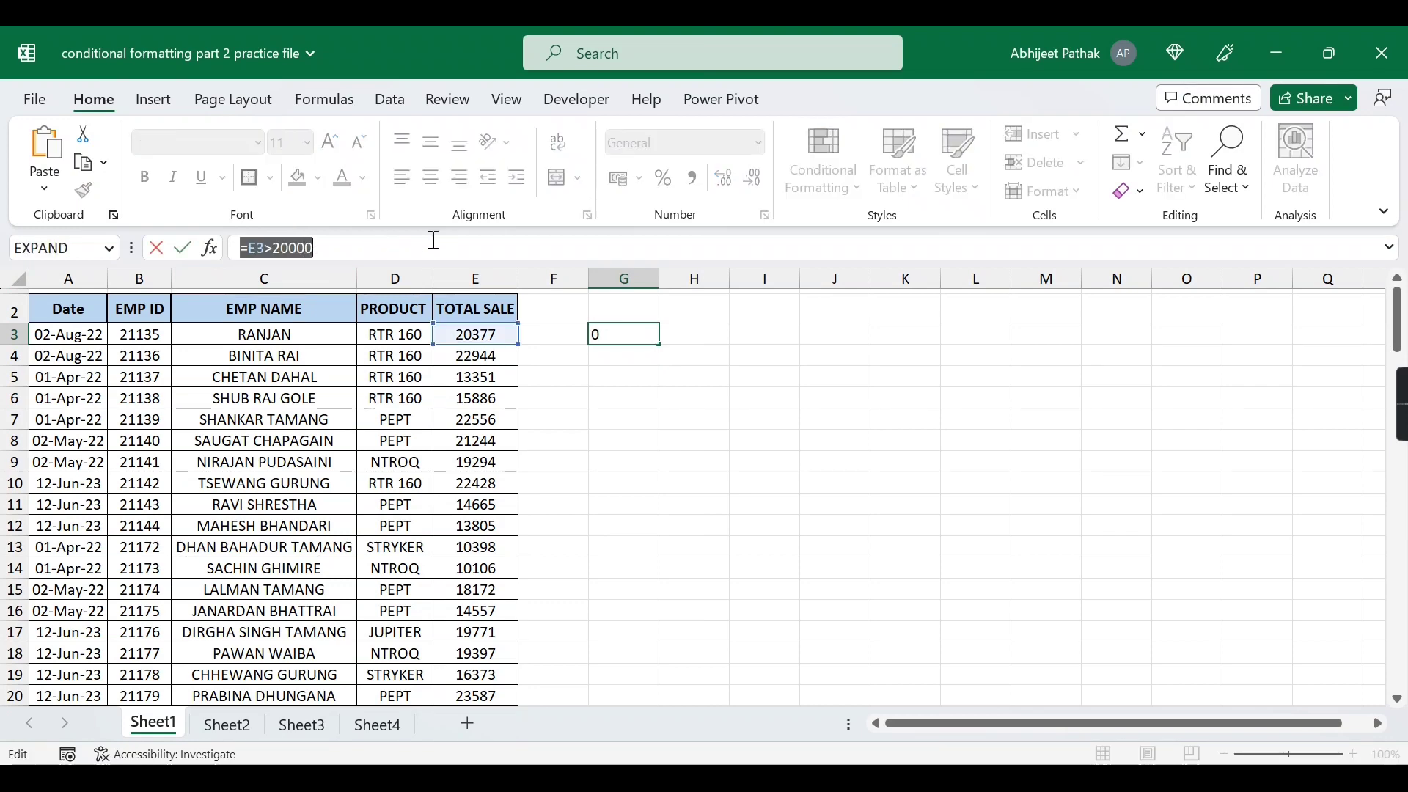
key("Escape")
Step: Start a new conditional formatting rule that uses a formula for all data rows in columns A to E, beginning at row 3
left_click_drag(73, 336, 466, 336)
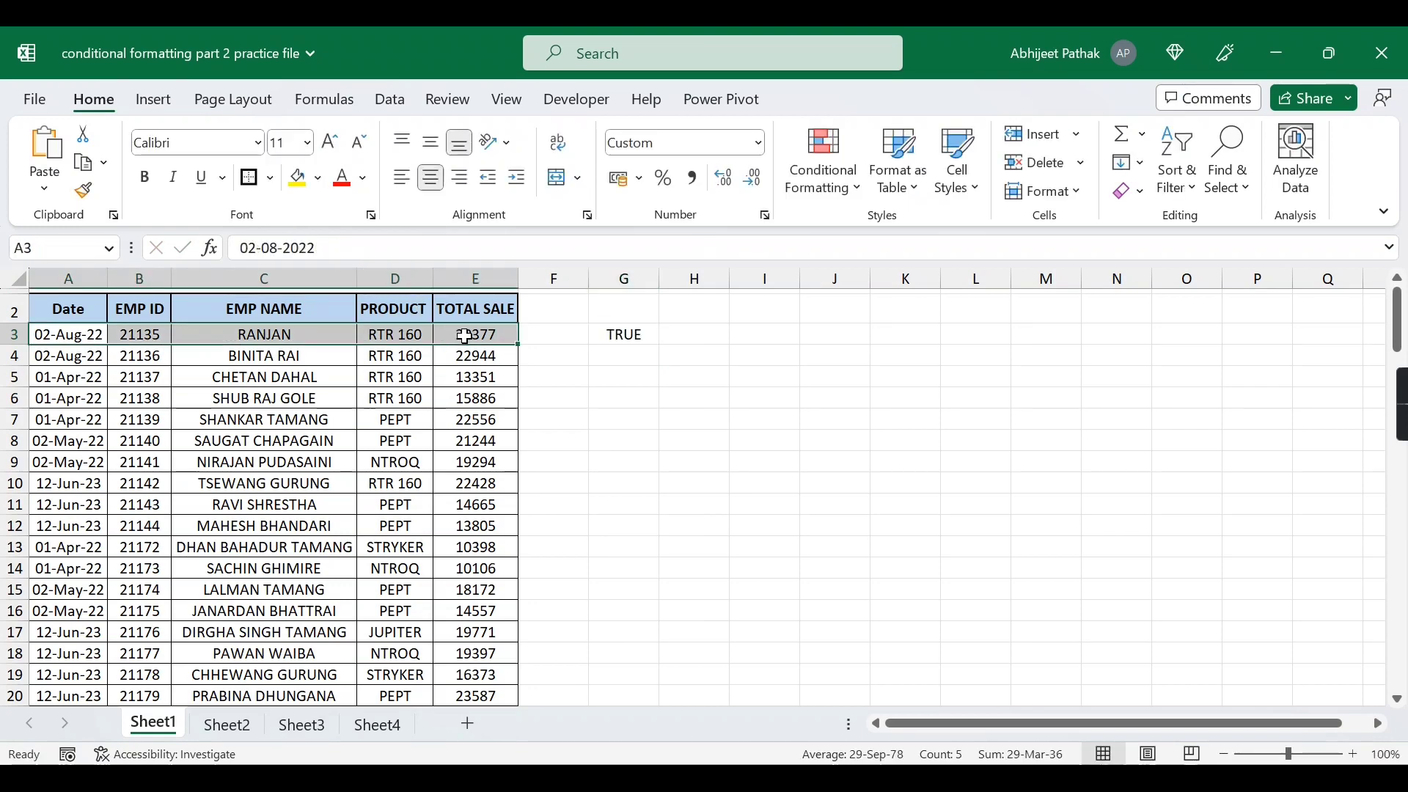
key("ctrl+shift+Down")
scroll(470, 436, "up", 10)
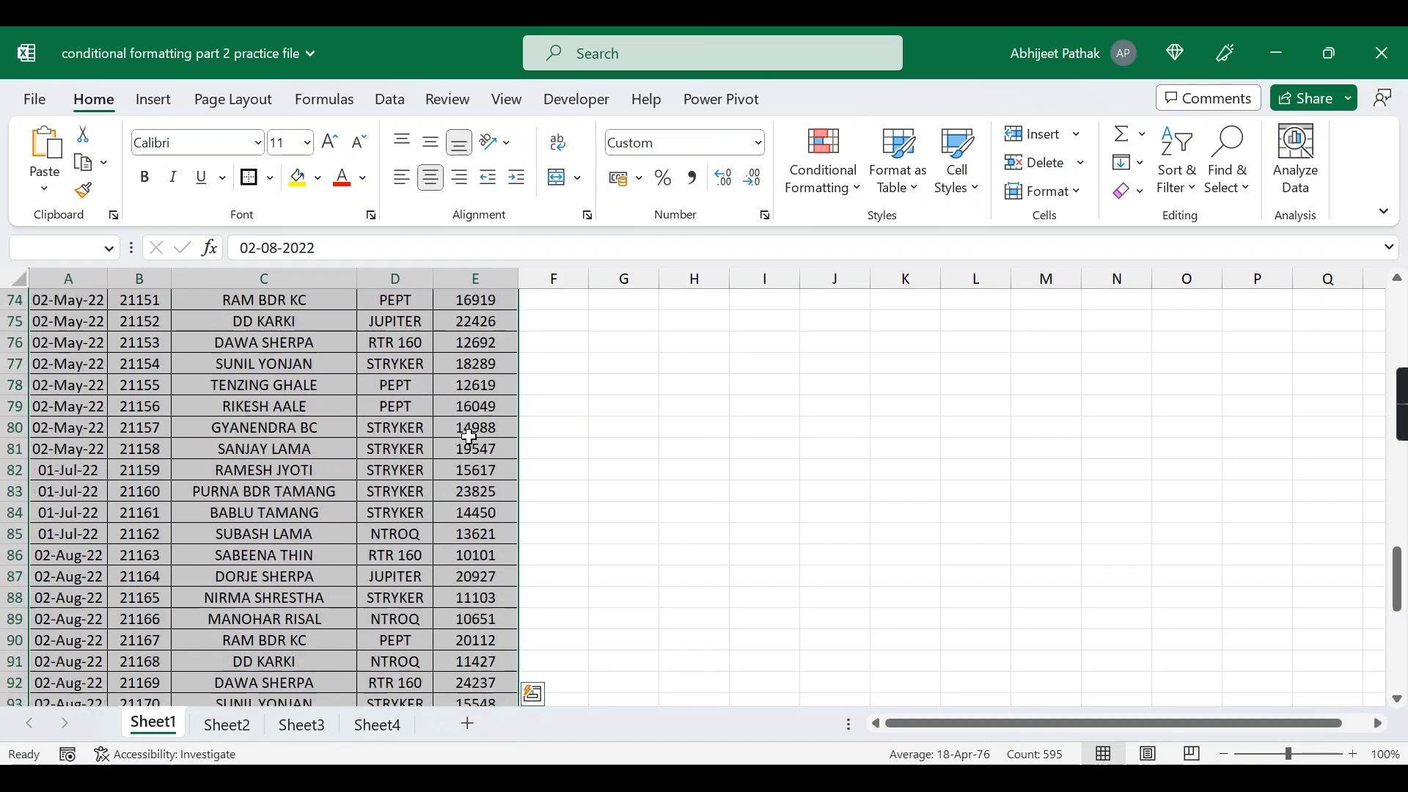
scroll(469, 438, "up", 5)
left_click_drag(1397, 535, 1397, 284)
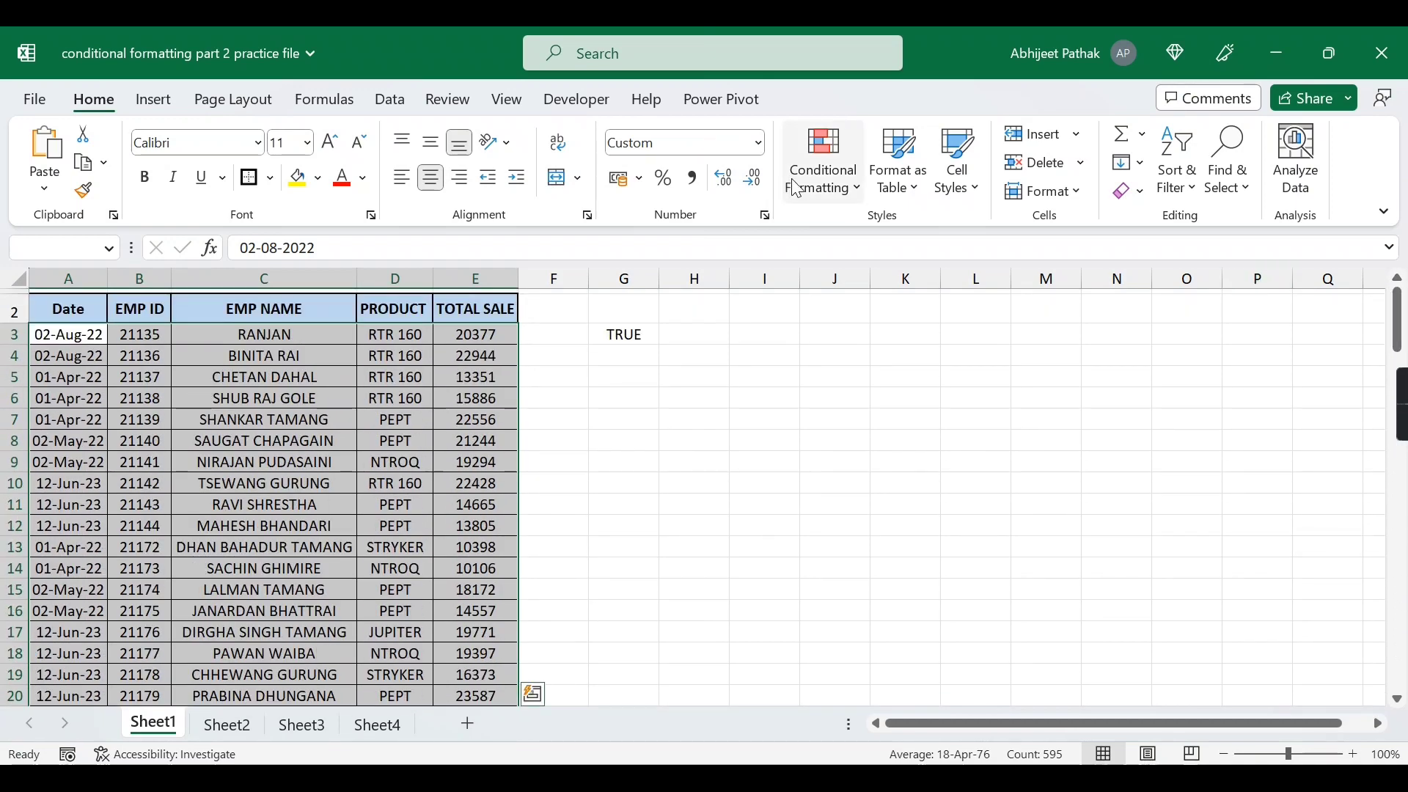
left_click(798, 189)
left_click(863, 555)
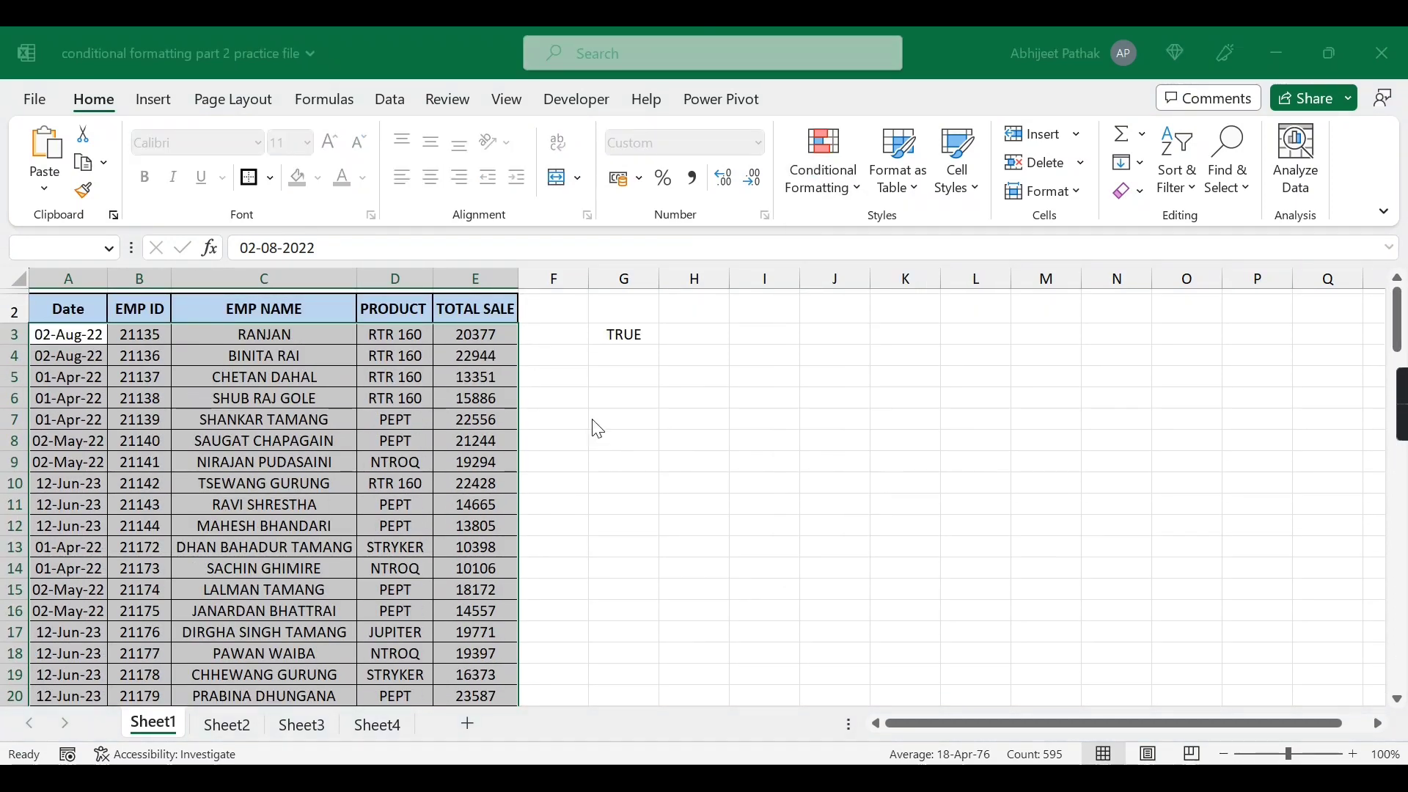
left_click(95, 505)
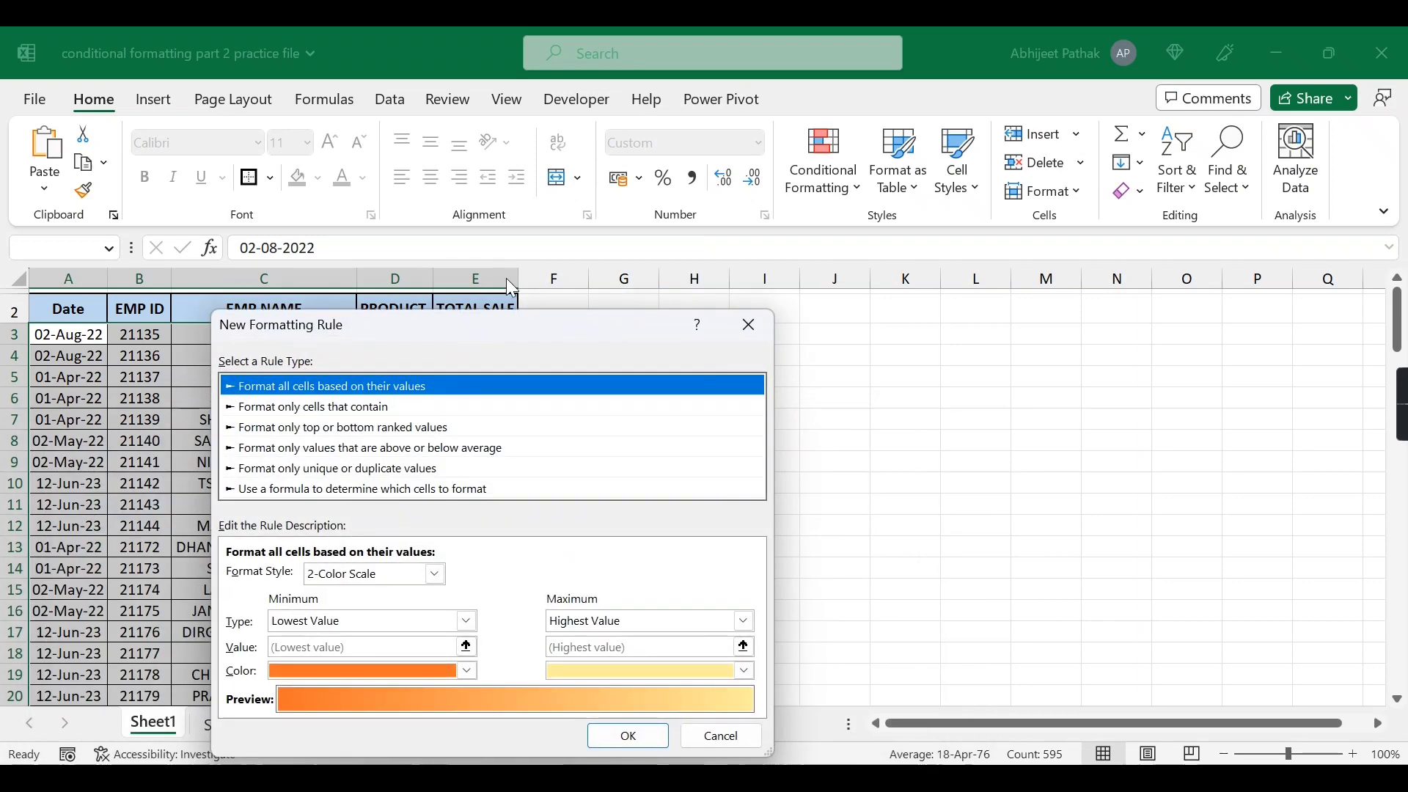
left_click(377, 493)
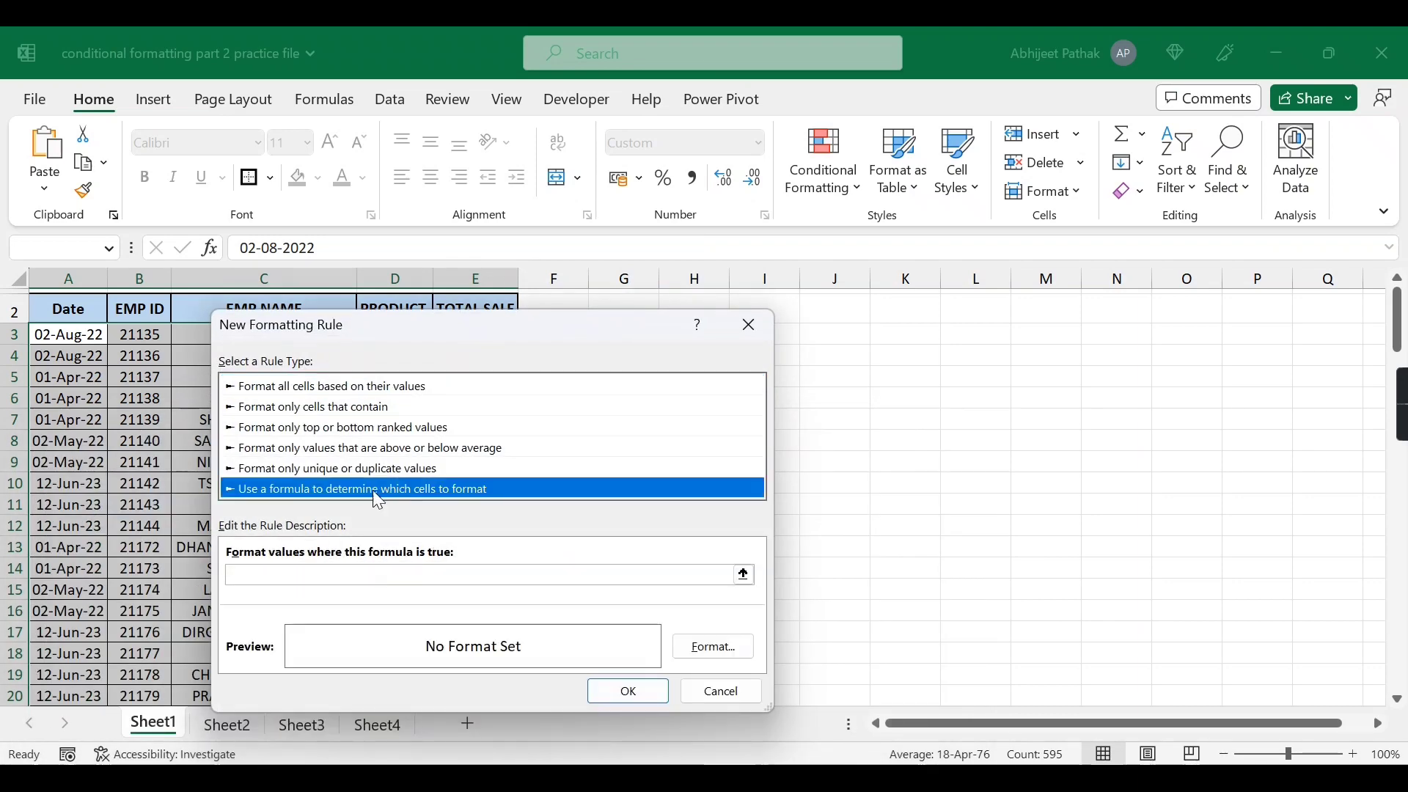
Step: Set the rule's formula to =$E3>20000 with the column locked, and move the dialog clear of the table
left_click(365, 574)
type("=E3>20000")
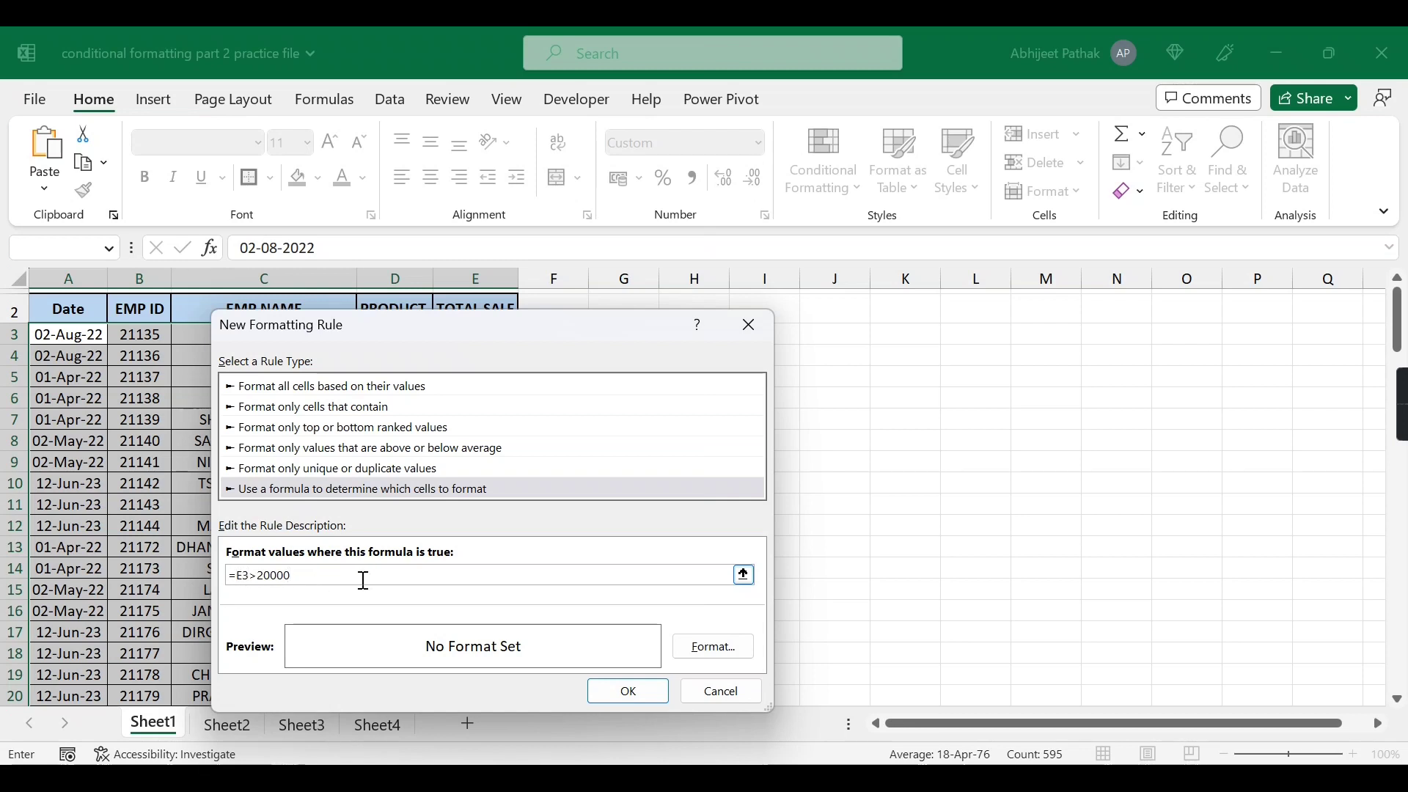
type("$")
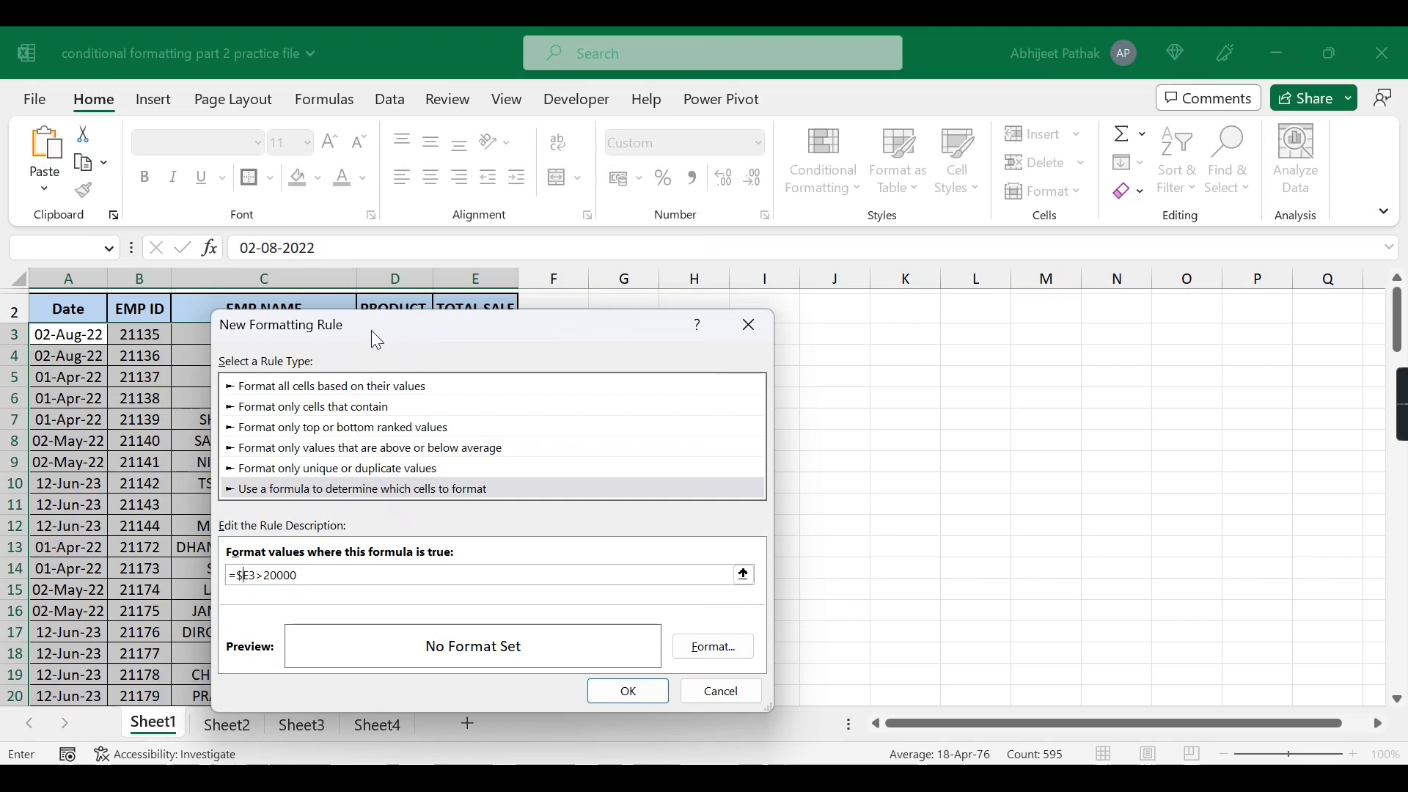
left_click_drag(377, 339, 511, 332)
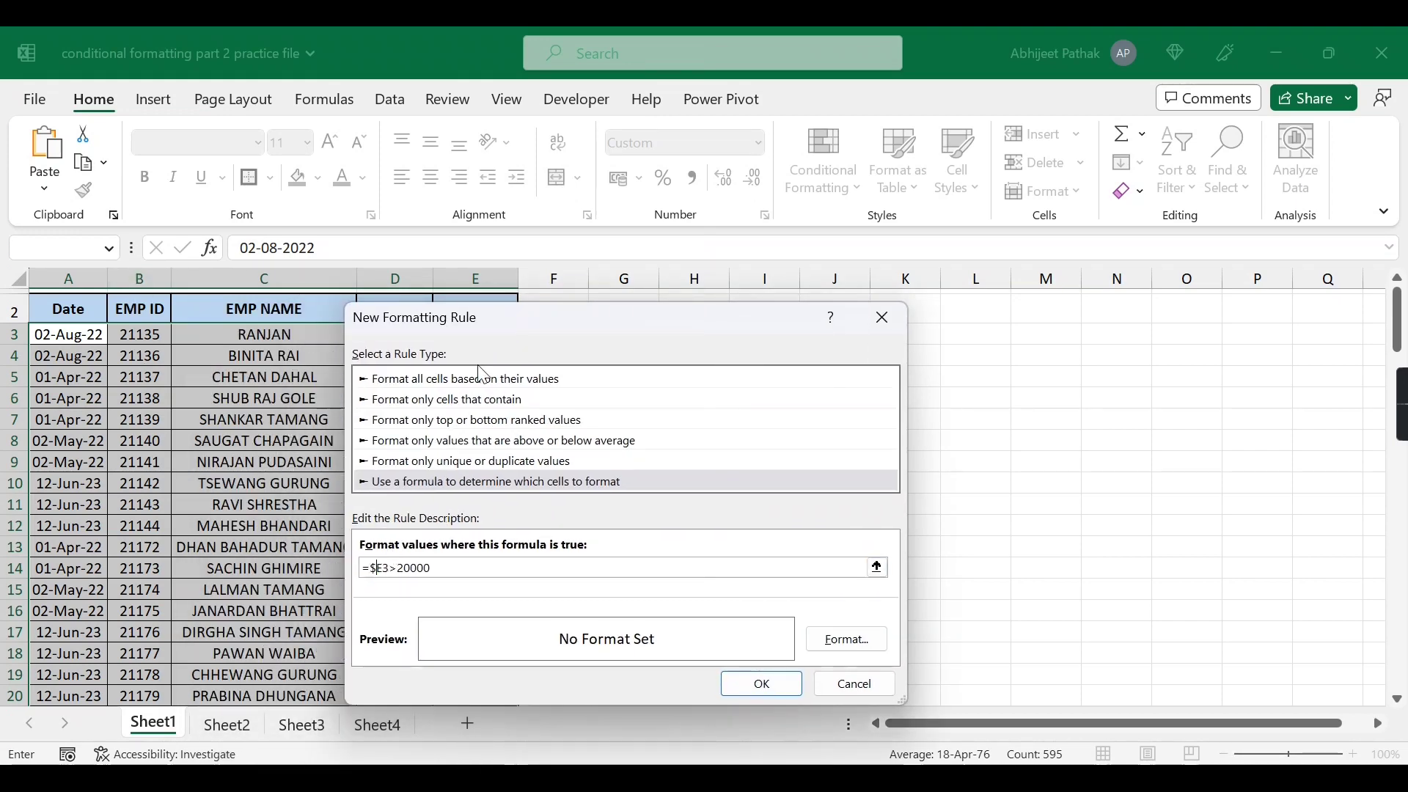
left_click_drag(486, 329, 705, 302)
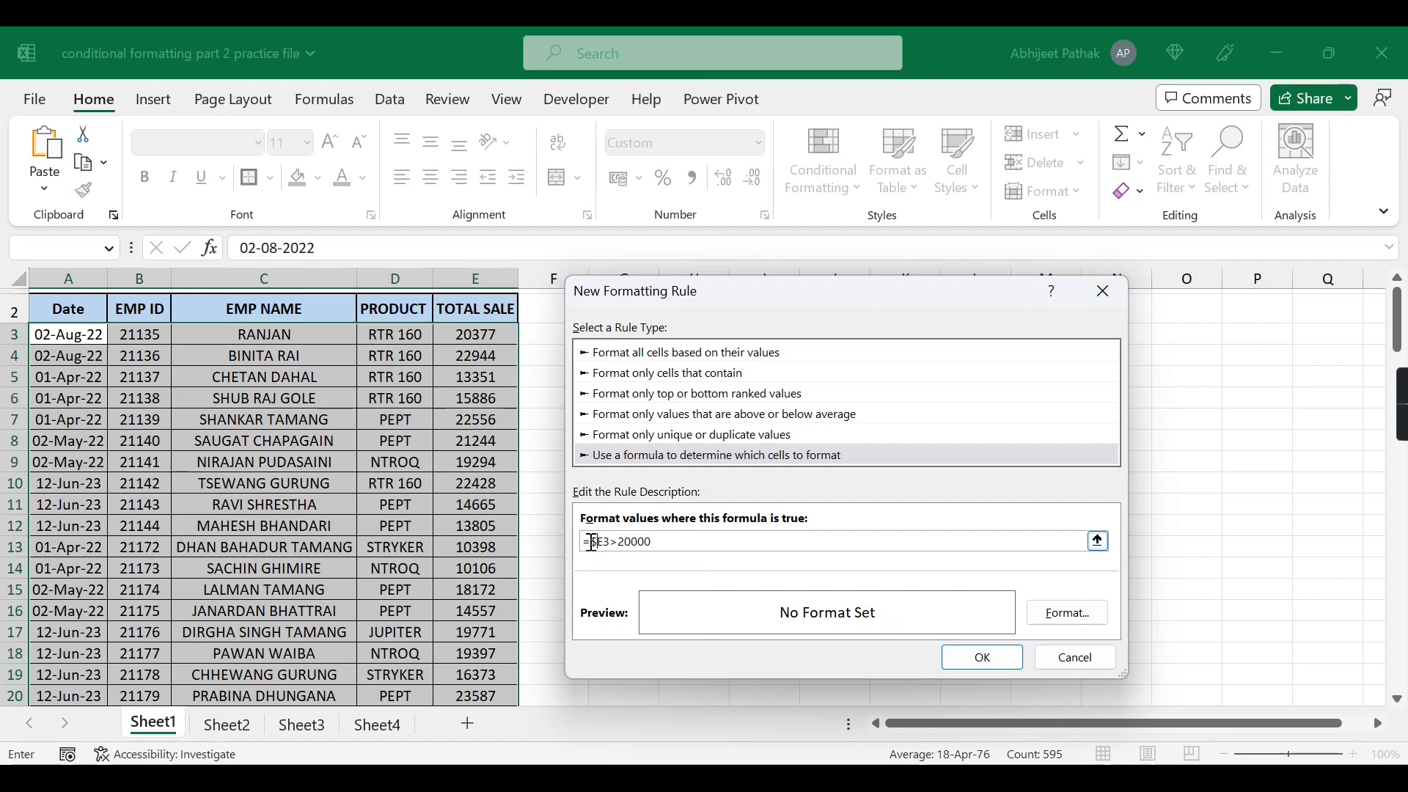
Step: Give the =$E3>20000 rule a light green fill and apply it to the data rows
left_click(1068, 618)
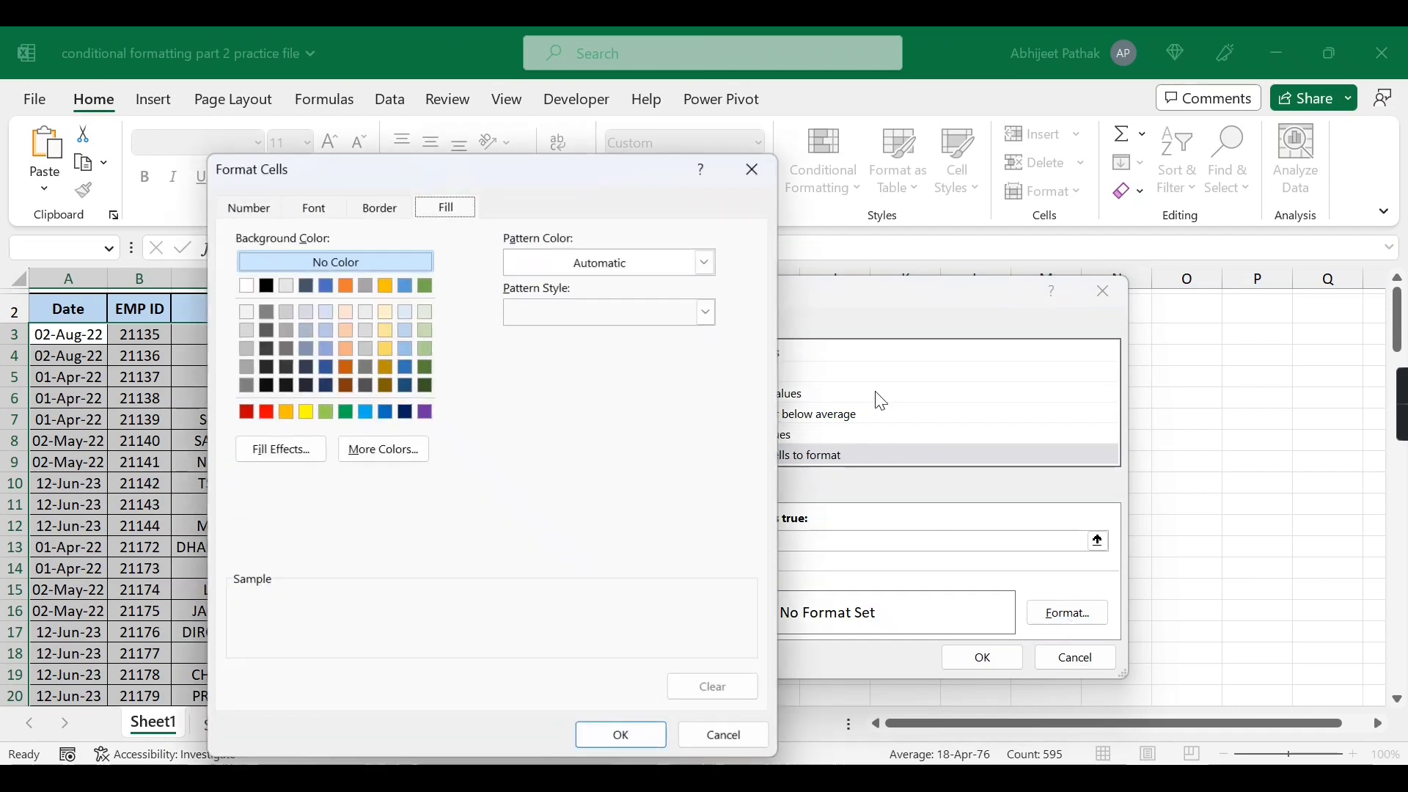
left_click(426, 331)
left_click(625, 735)
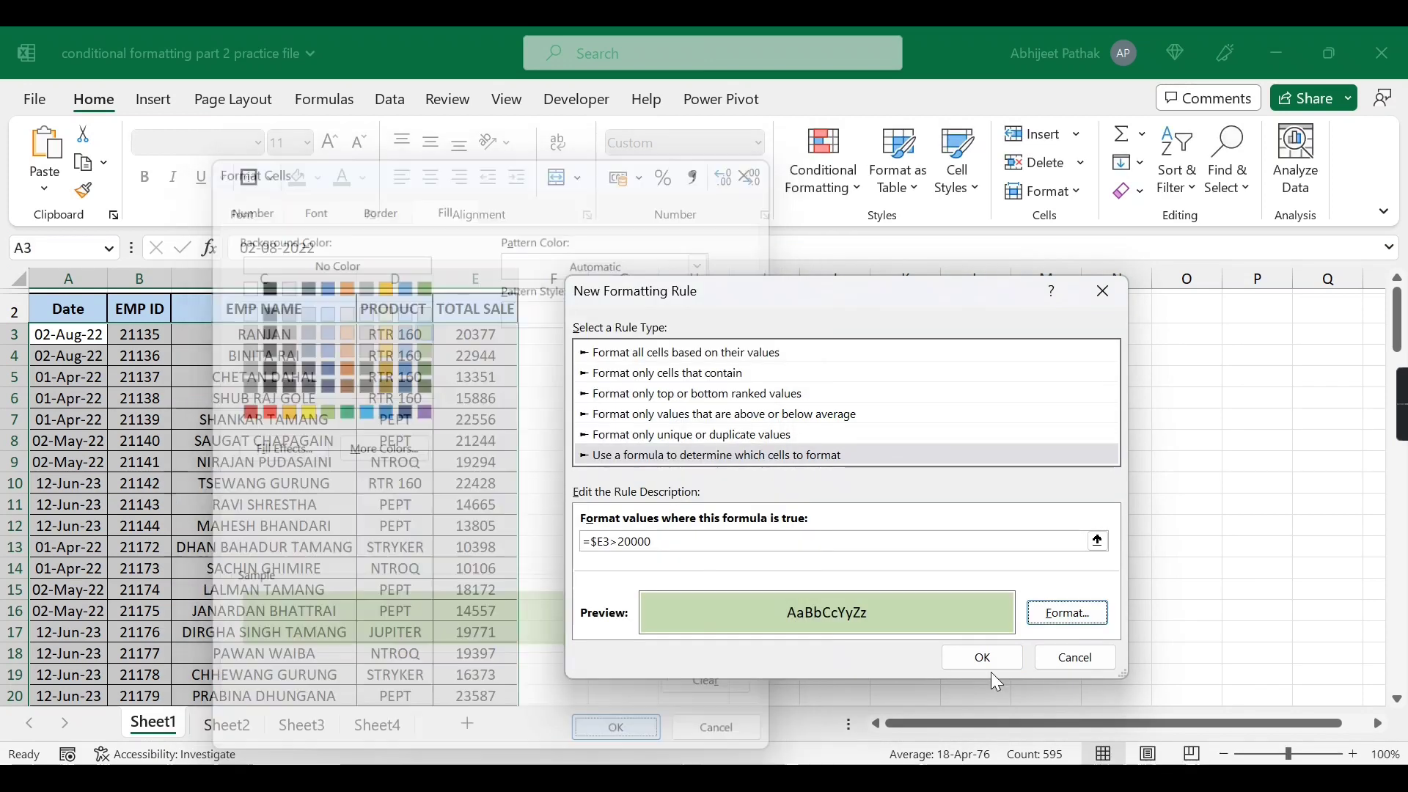
left_click(1006, 664)
left_click(729, 729)
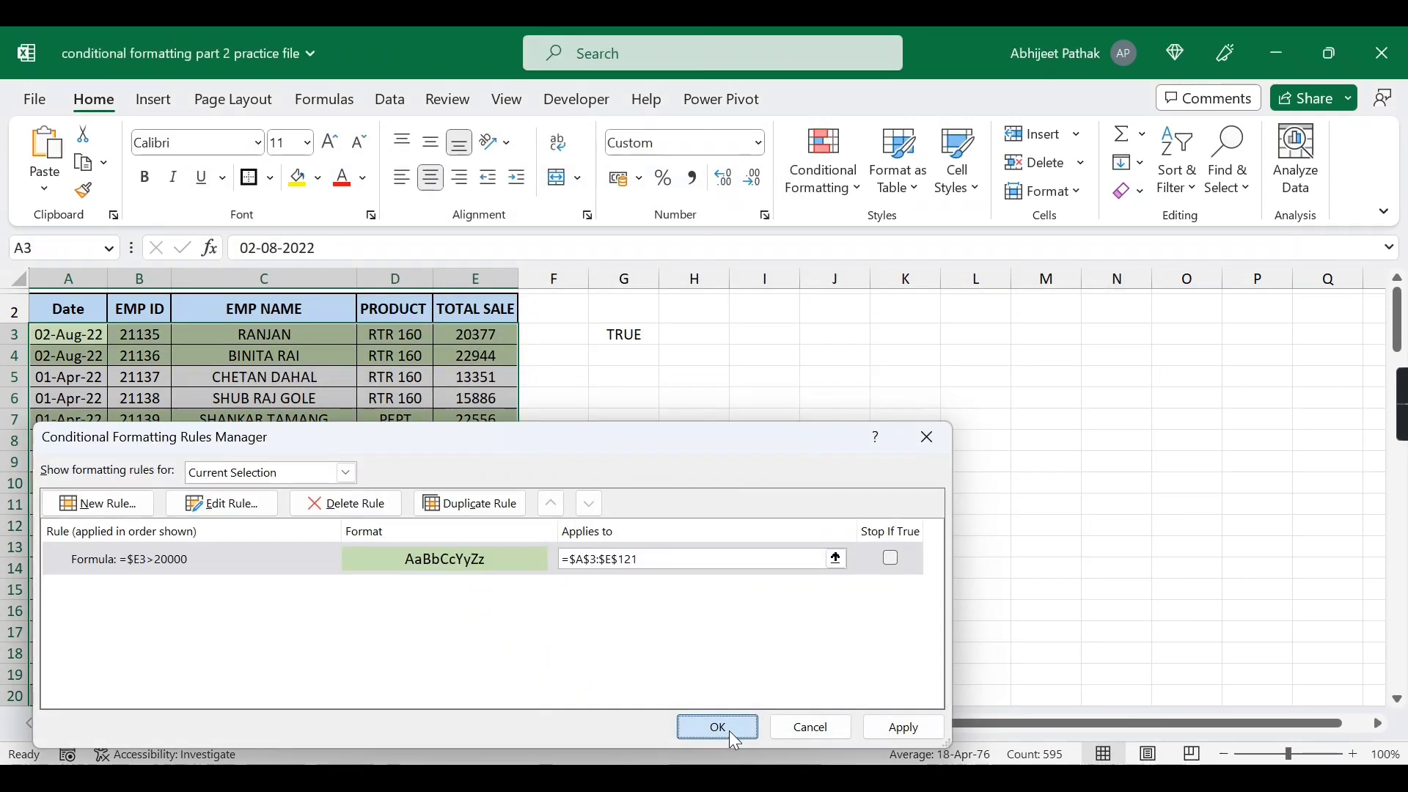
left_click(487, 335)
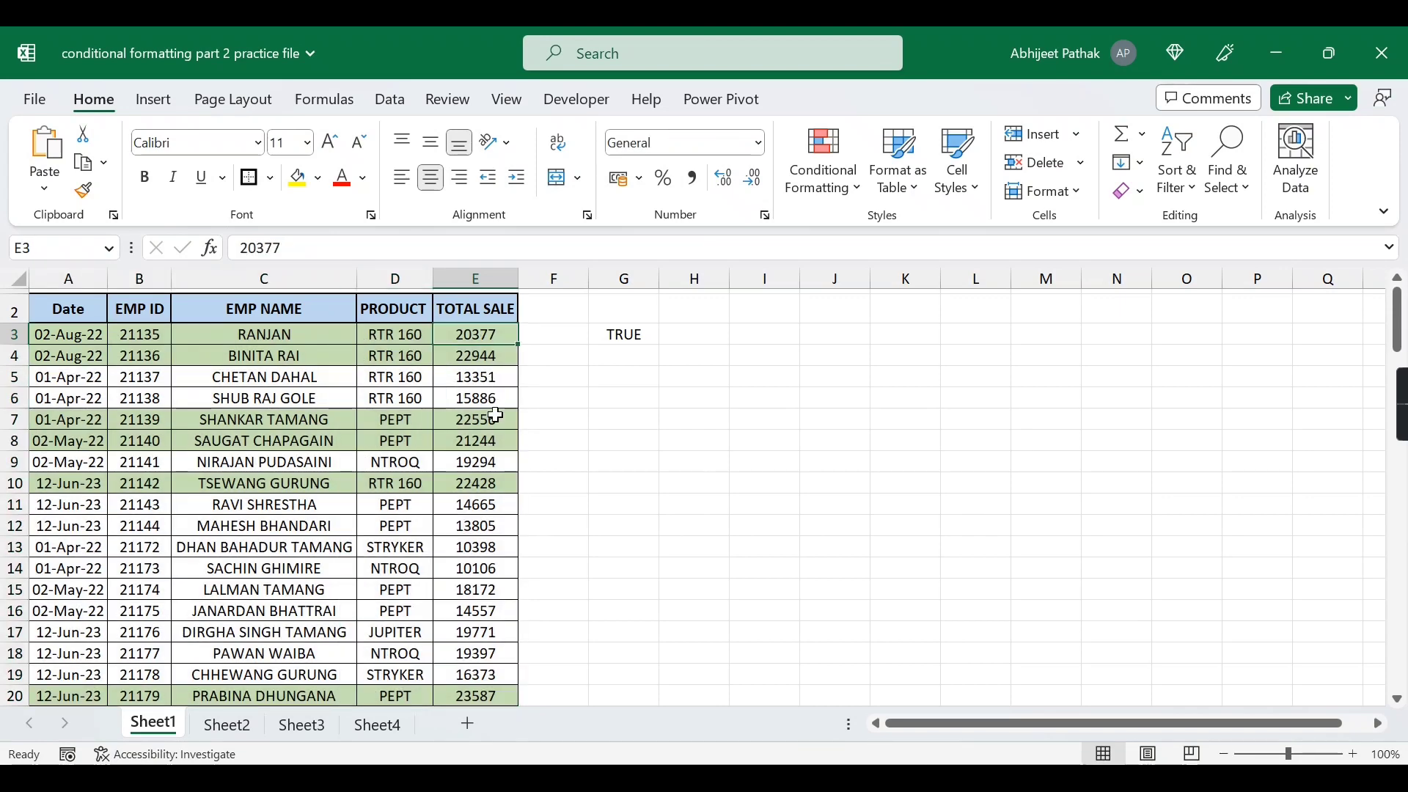
scroll(497, 587, "down", 5)
scroll(496, 587, "up", 5)
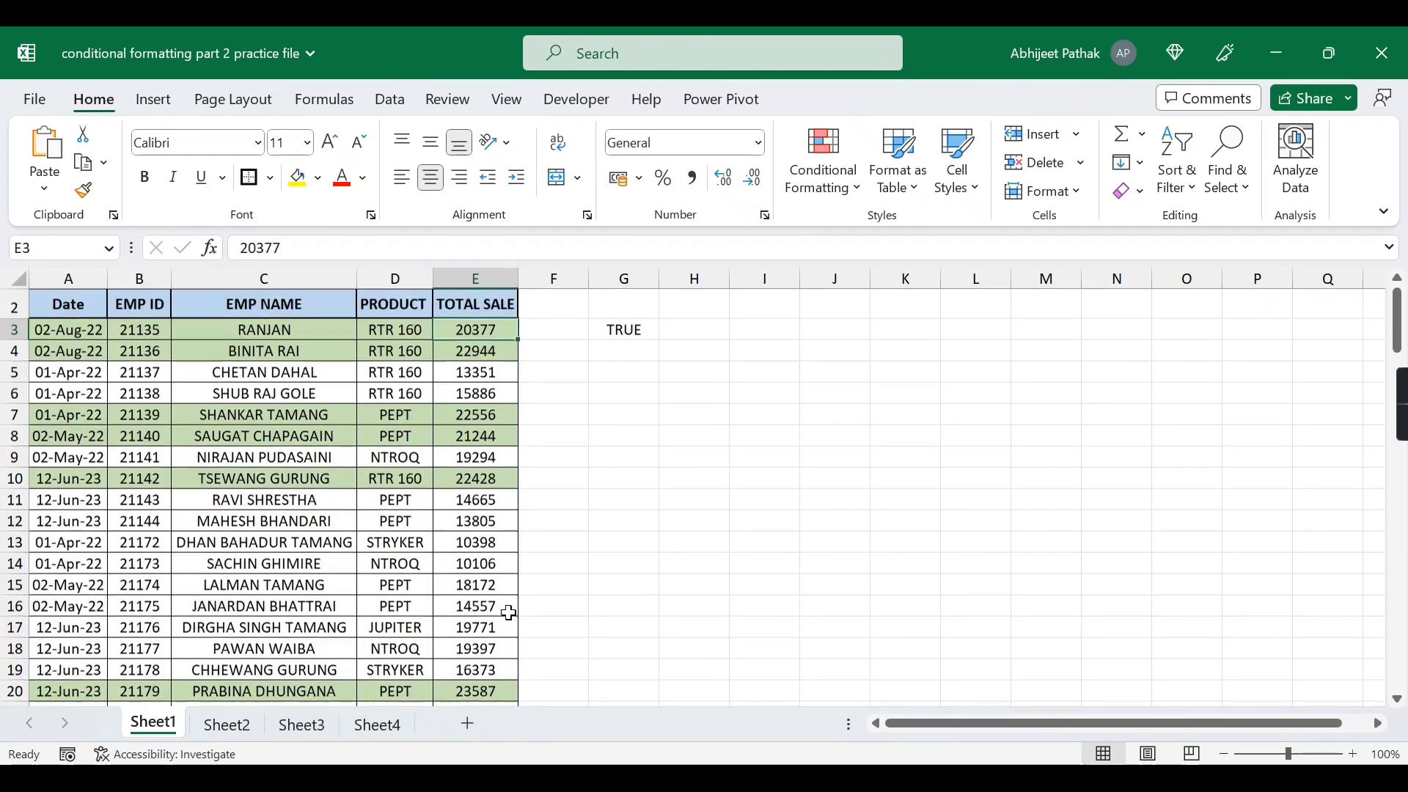
Step: Test the rule by setting the TOTAL SALE in cell E3 to 15000, and check the logical test in G3
left_click(623, 337)
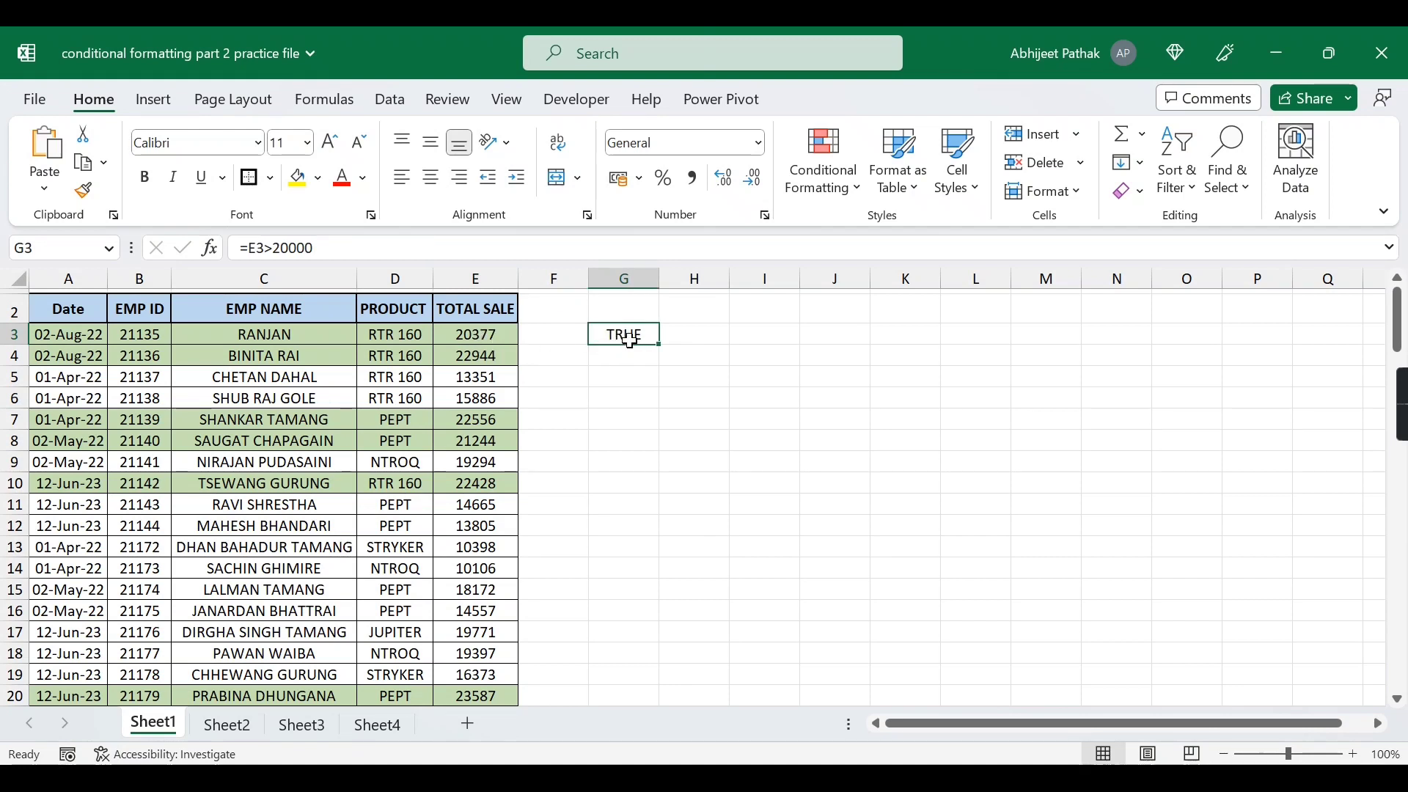
left_click(484, 336)
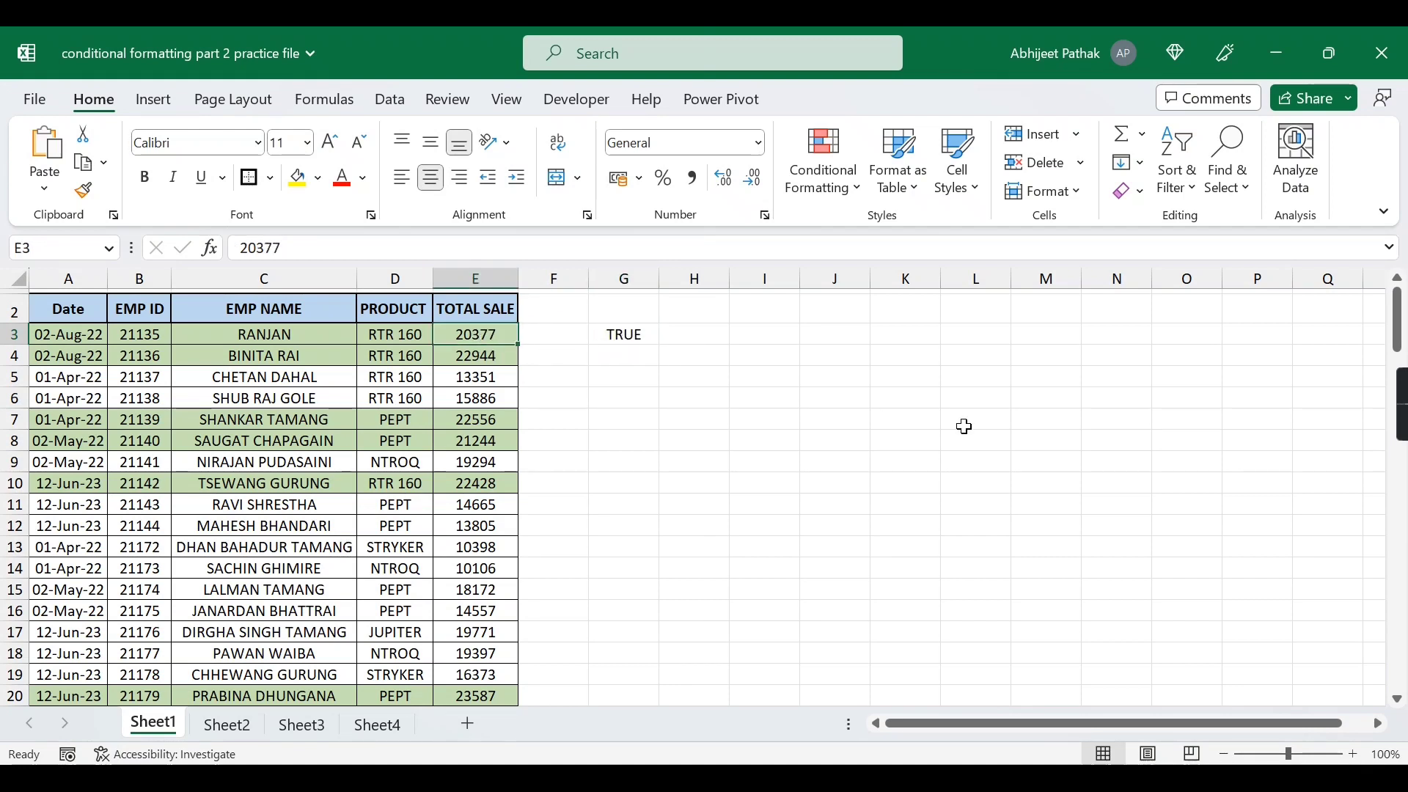
type("15000")
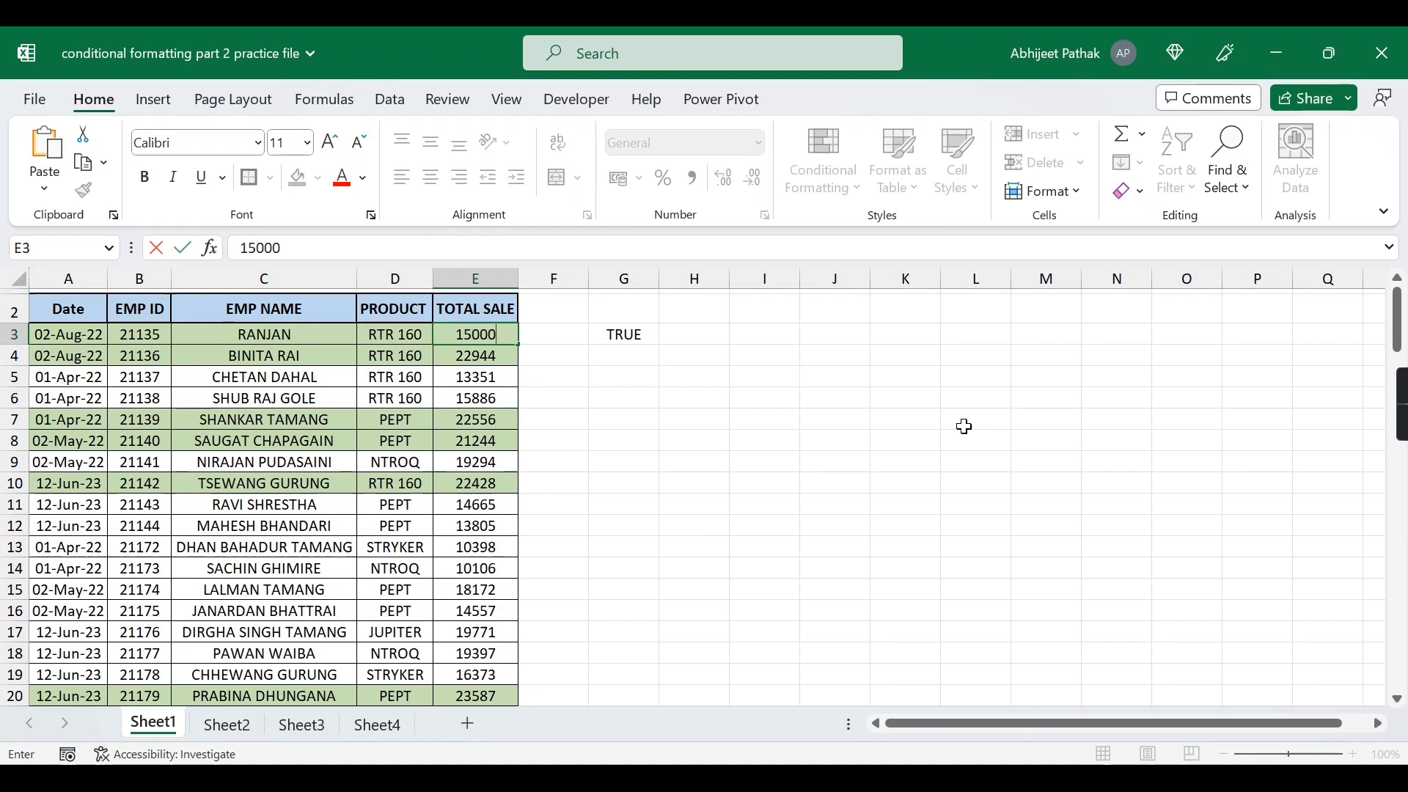
key("Return")
left_click(636, 336)
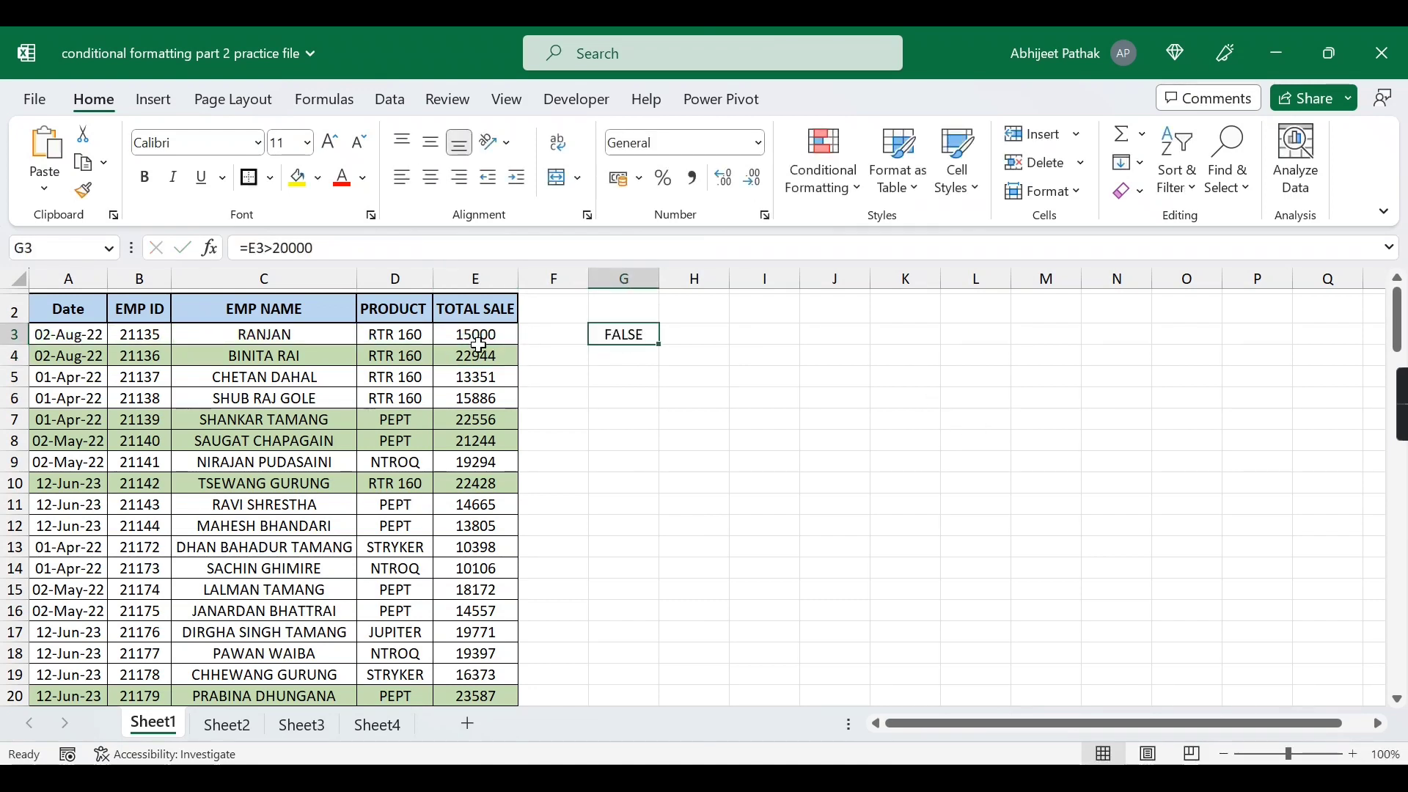
left_click(482, 337)
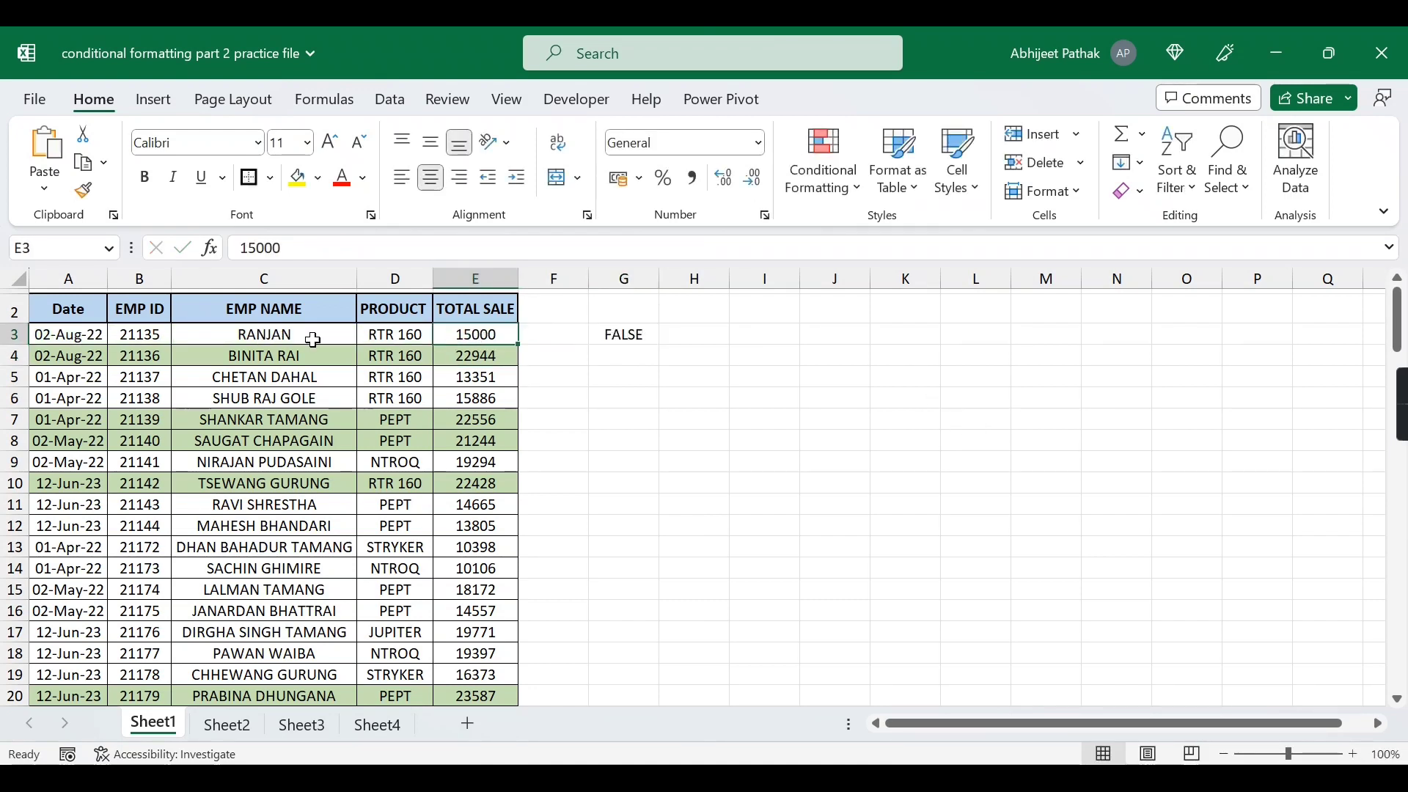
Step: Clear the test formula from cell G3 and set the TOTAL SALE in E3 to 21000
left_click(629, 337)
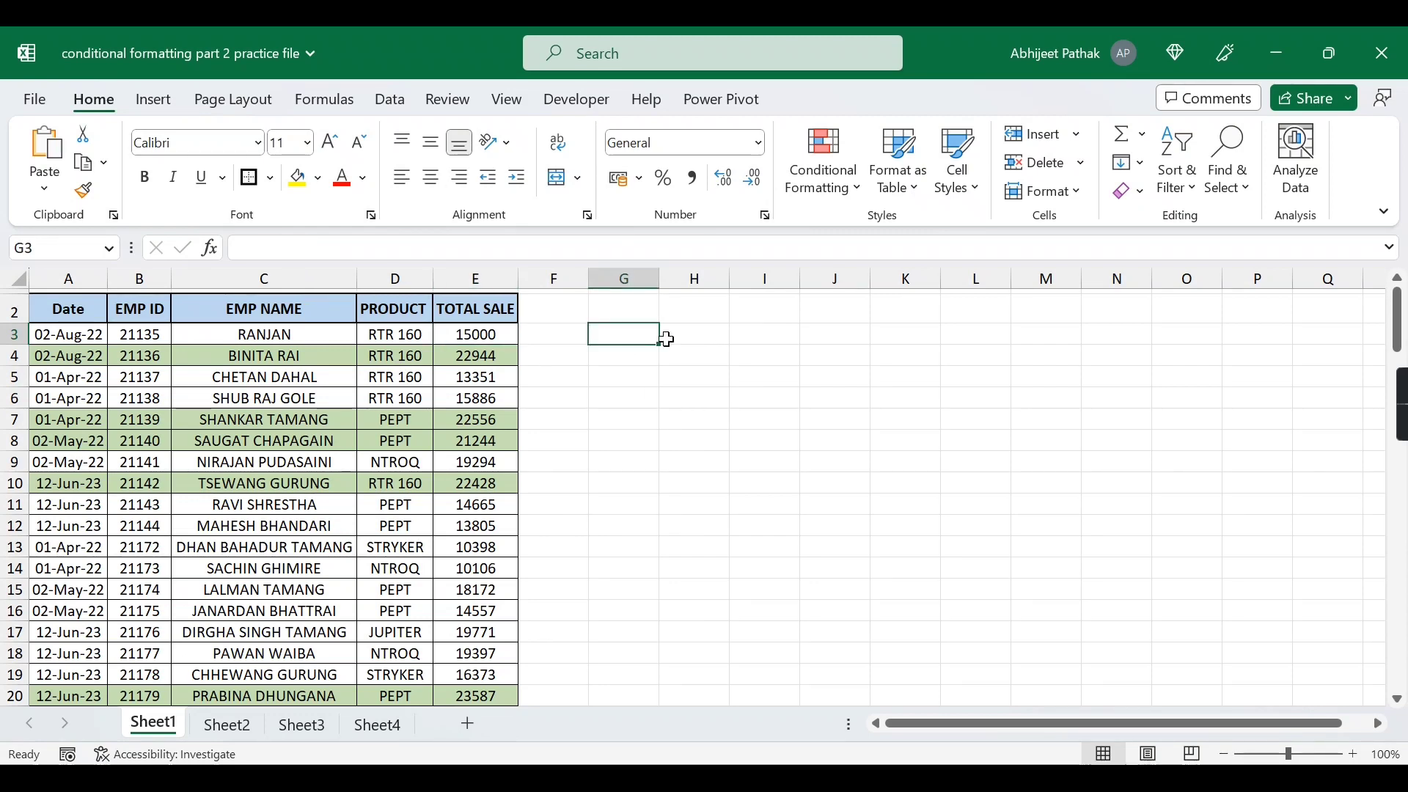
left_click(476, 334)
type("2")
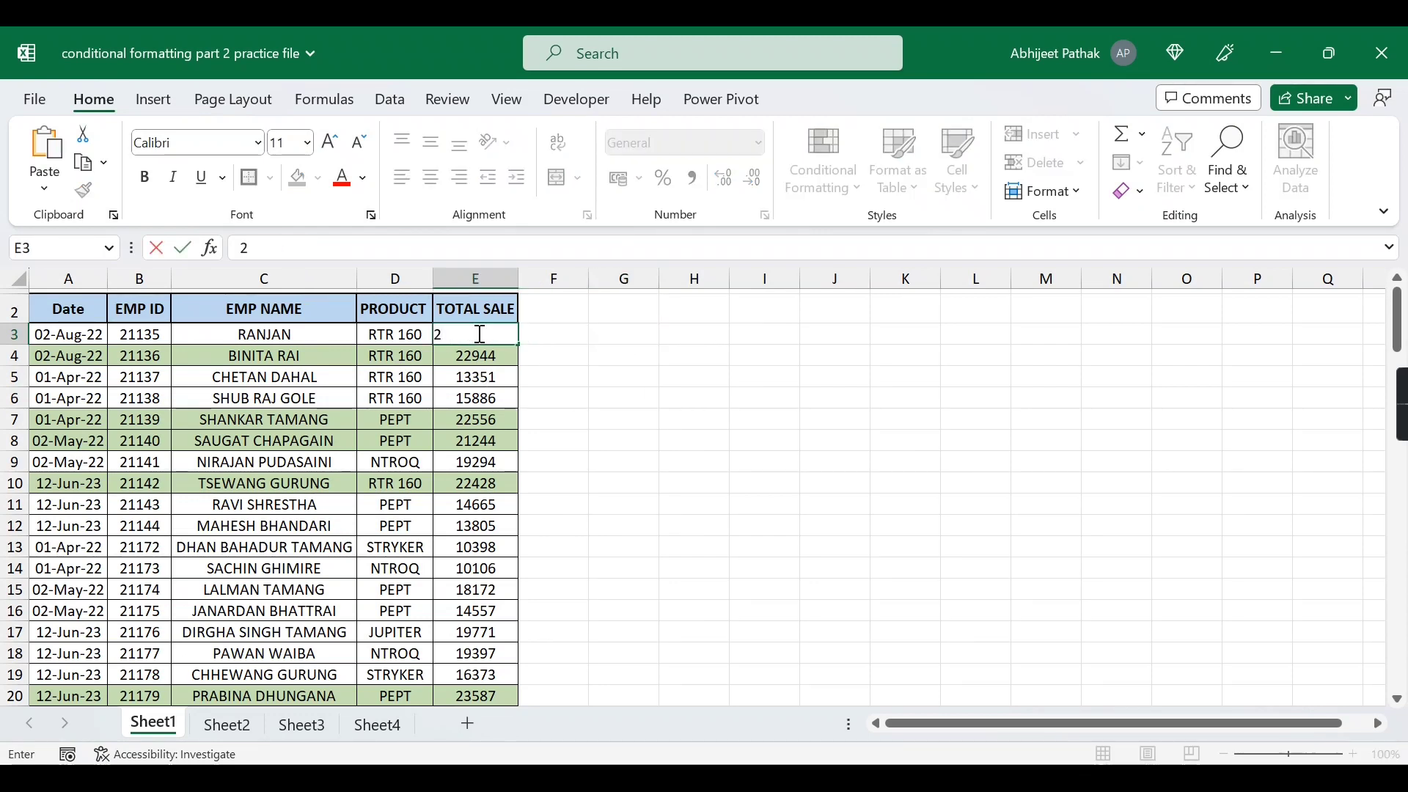
type("21000")
key("Return")
left_click(478, 334)
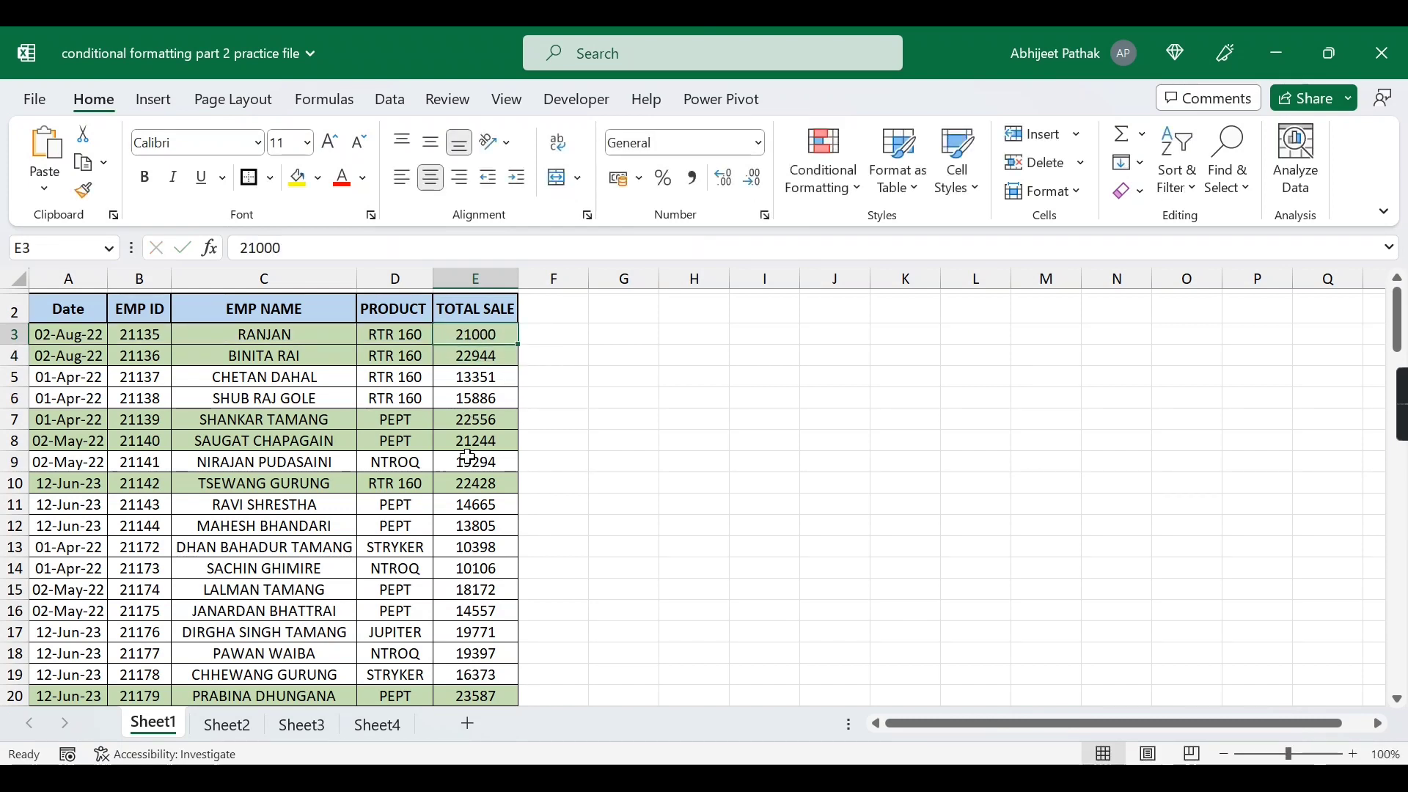
Step: Clear the conditional formatting rules from the entire sheet
left_click(823, 165)
mouse_move(884, 527)
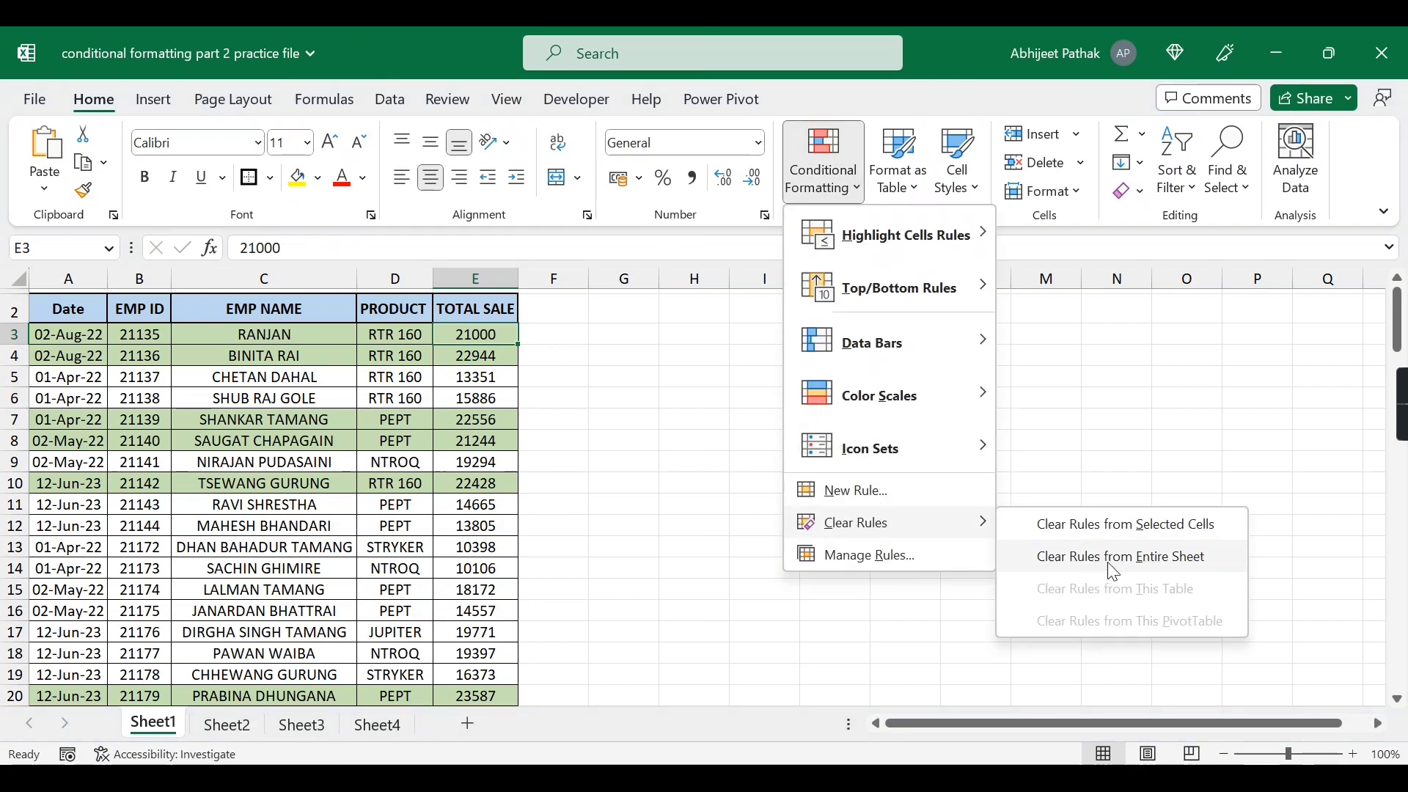
left_click(1114, 559)
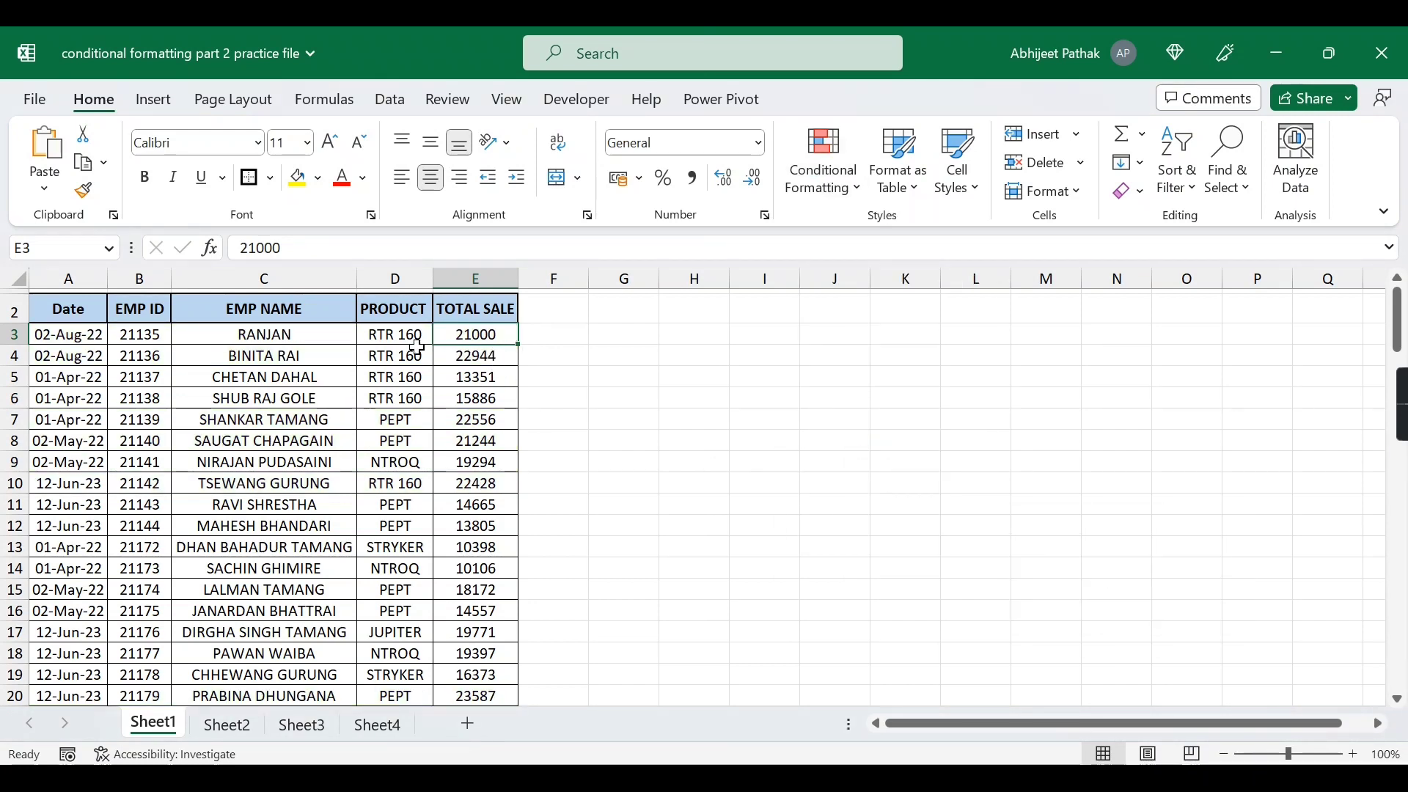
left_click(400, 423)
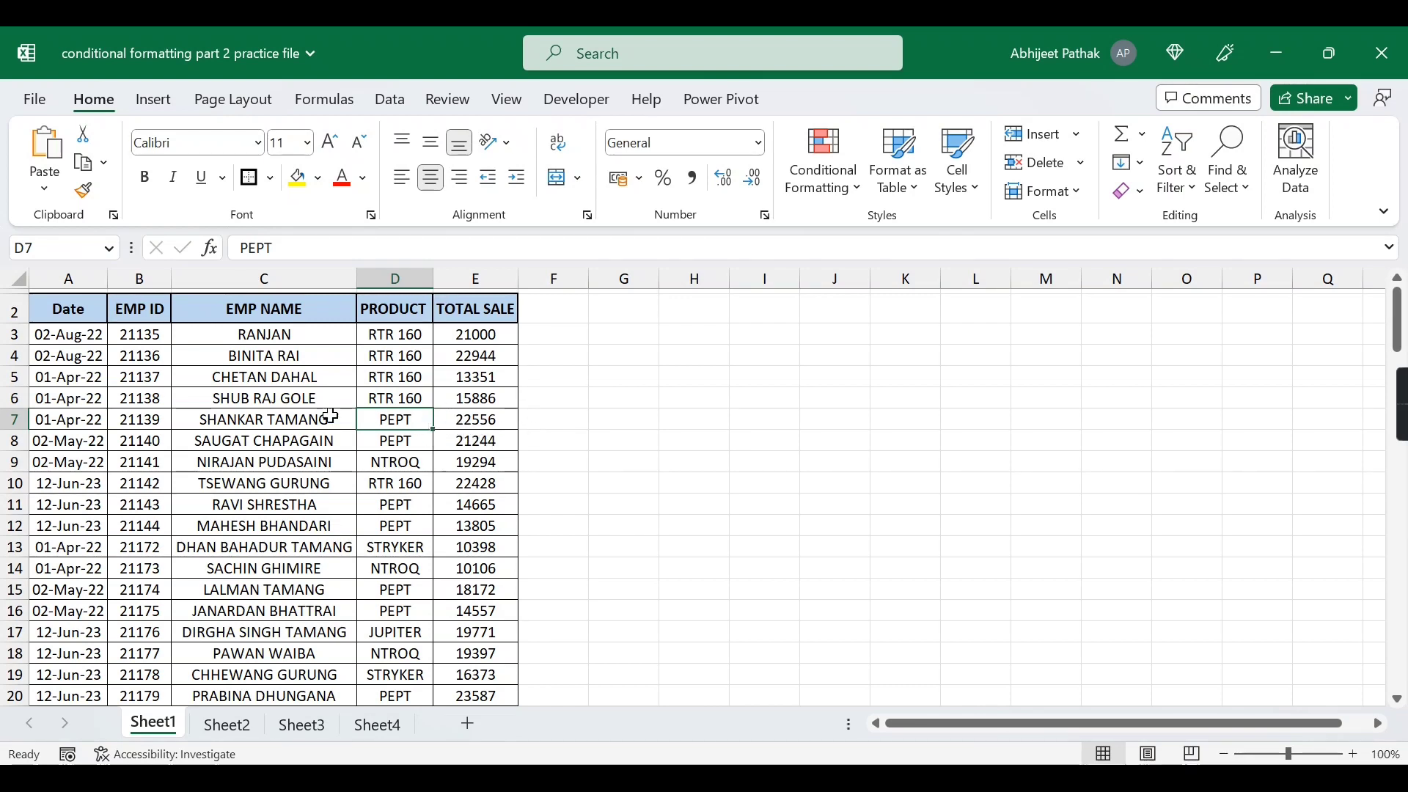
left_click(468, 423)
left_click(608, 424)
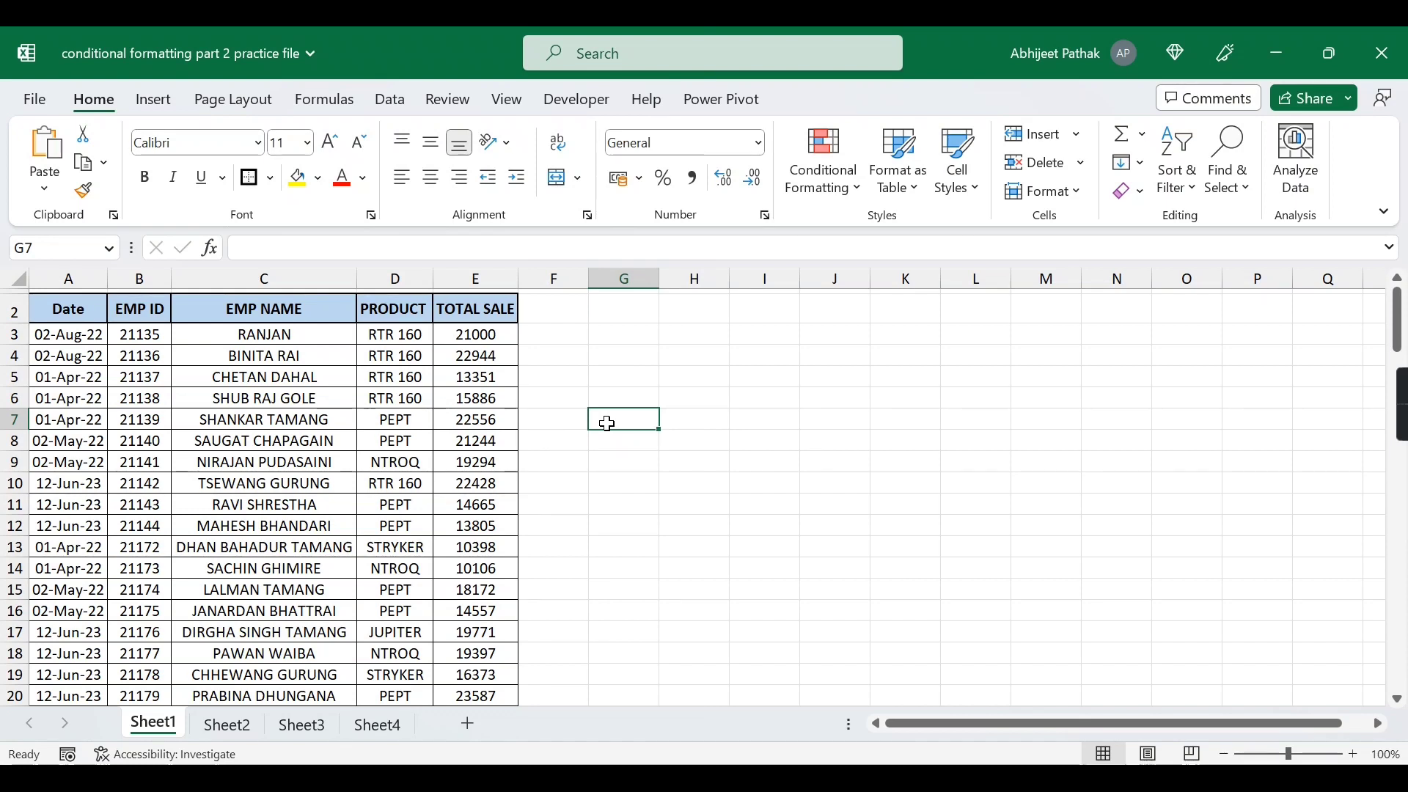
type("=an")
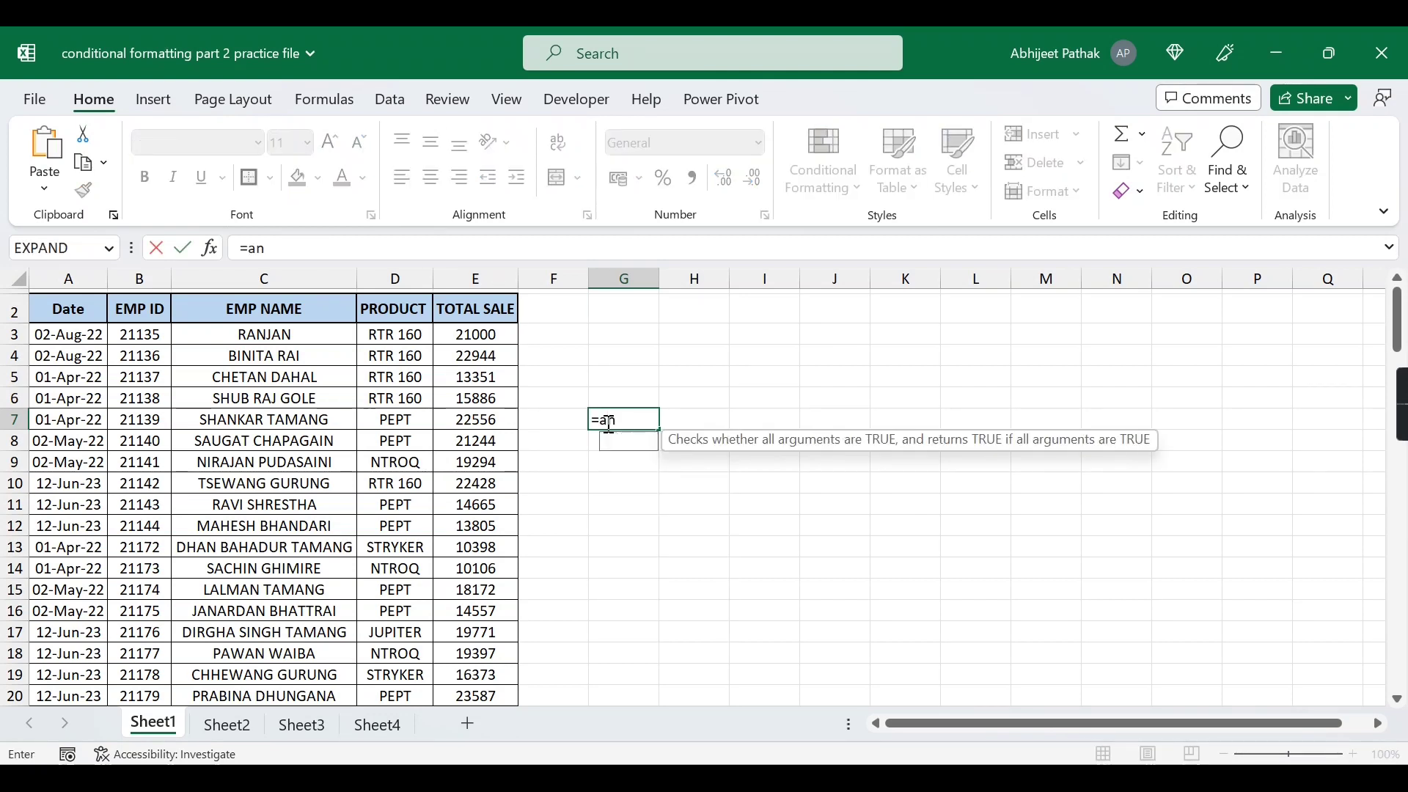
key("Tab")
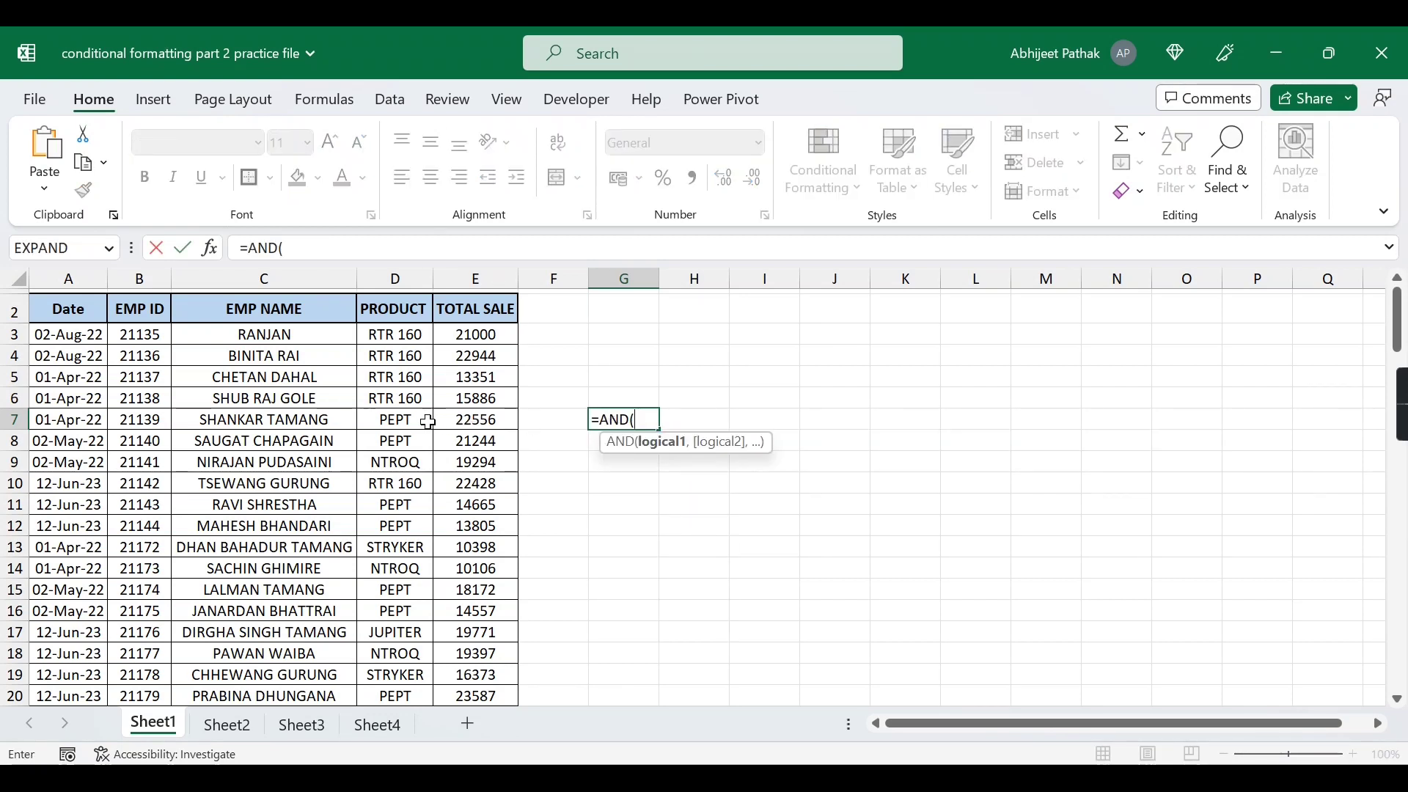
key("Escape")
Step: Enter the logical test =AND(D3="pept",E3>2000) in cell G3
left_click(561, 336)
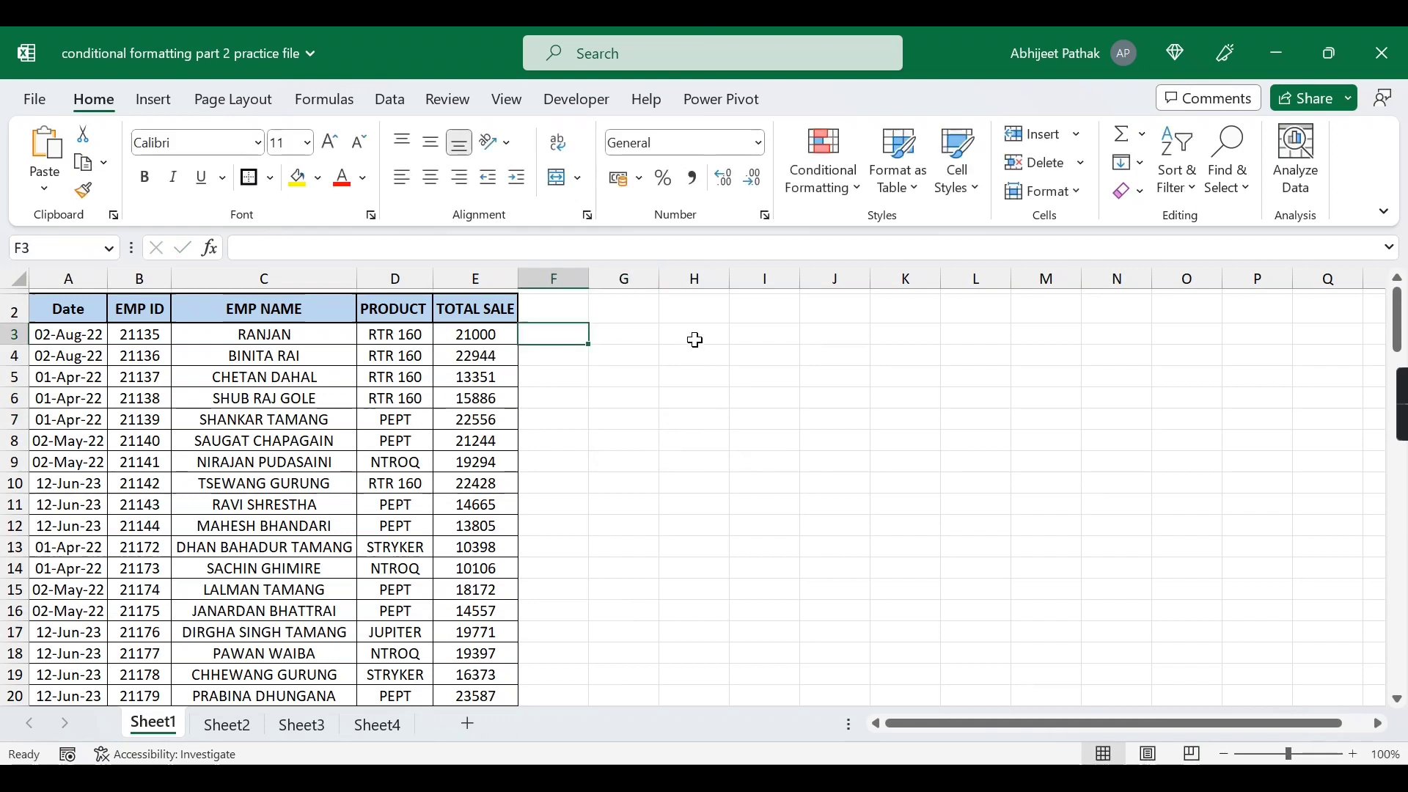
key("Right")
type("=and")
key("Tab")
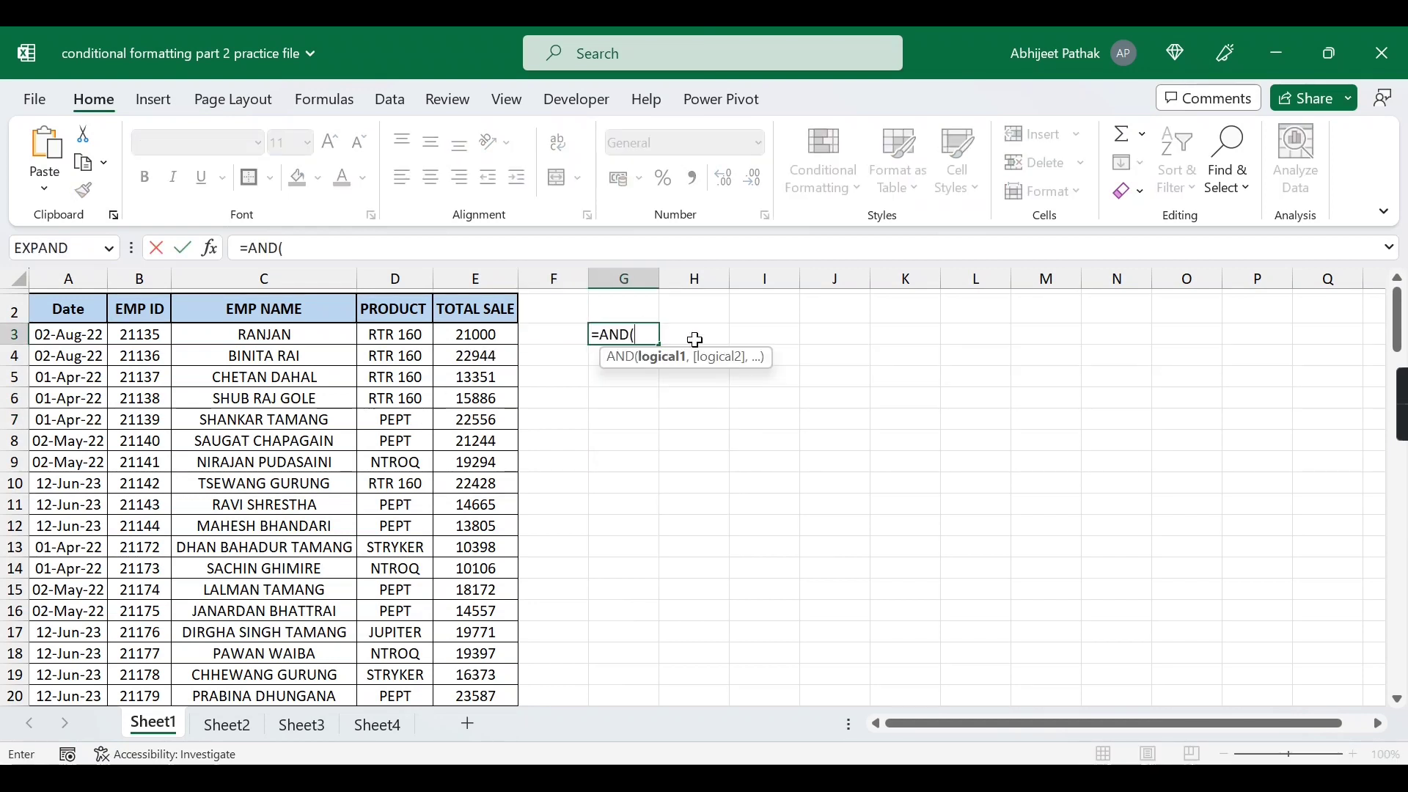
left_click(407, 336)
type("=")
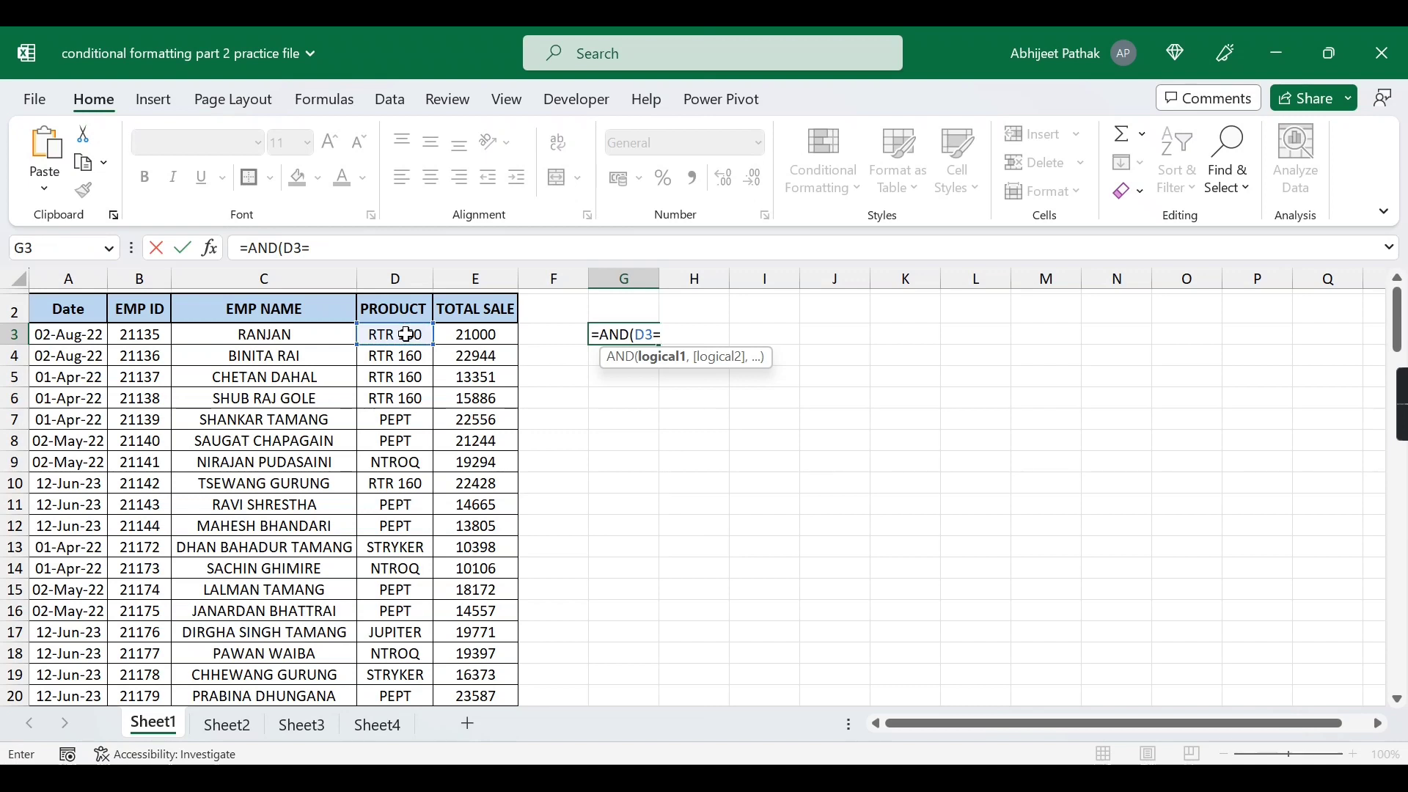
type("\"pept\",")
left_click(467, 334)
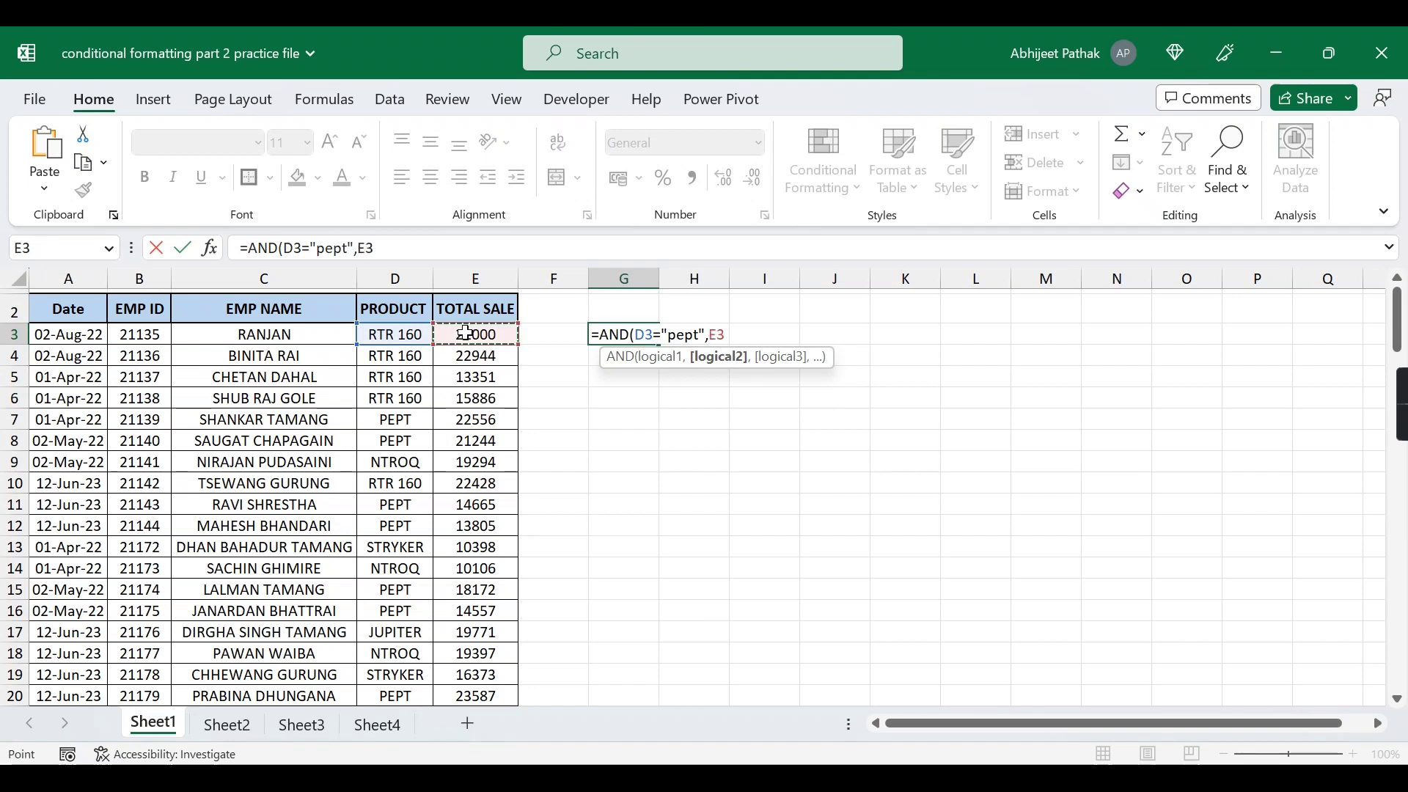
type(">2000")
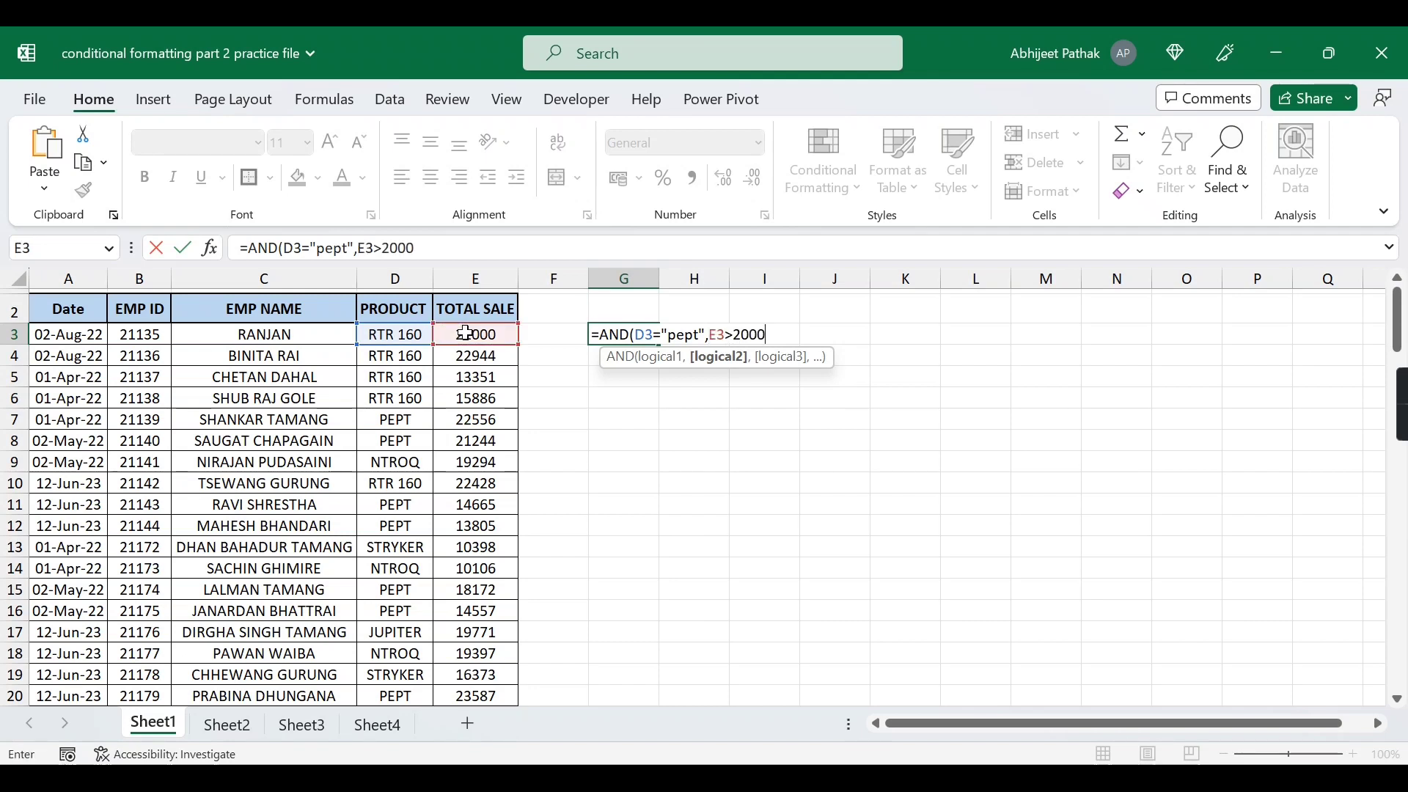
type(")")
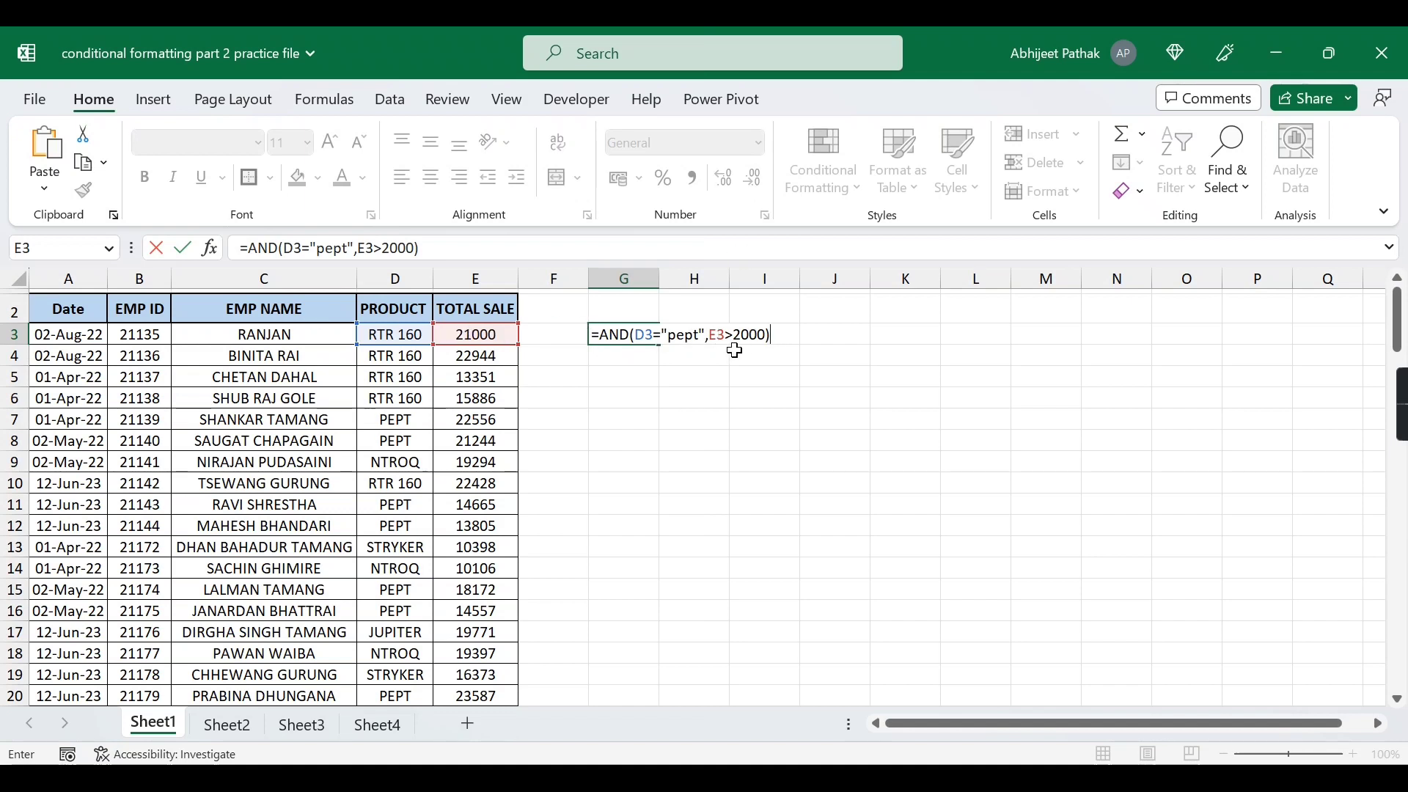
key("Return")
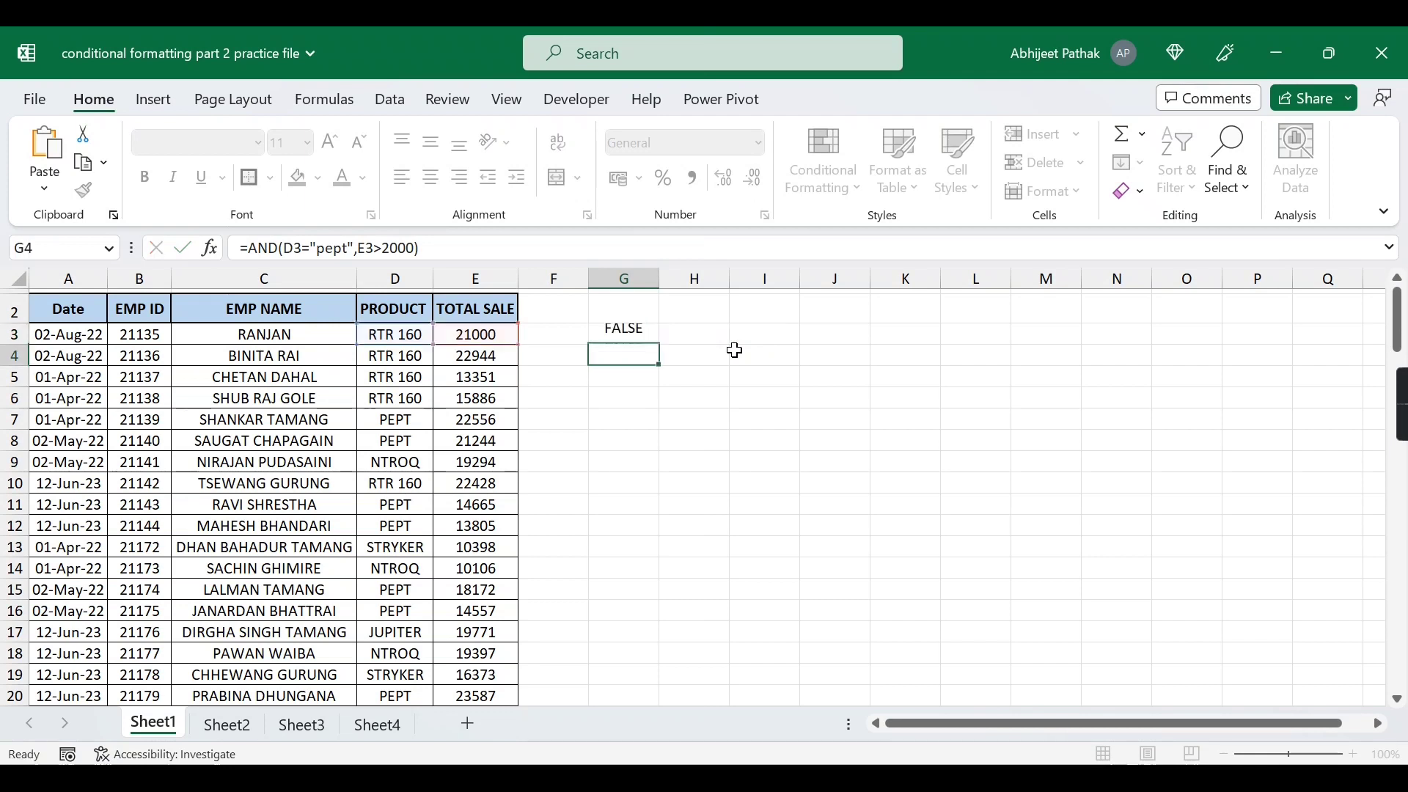
Step: Test the AND formula by setting the product in cell D3 to pept
left_click(641, 335)
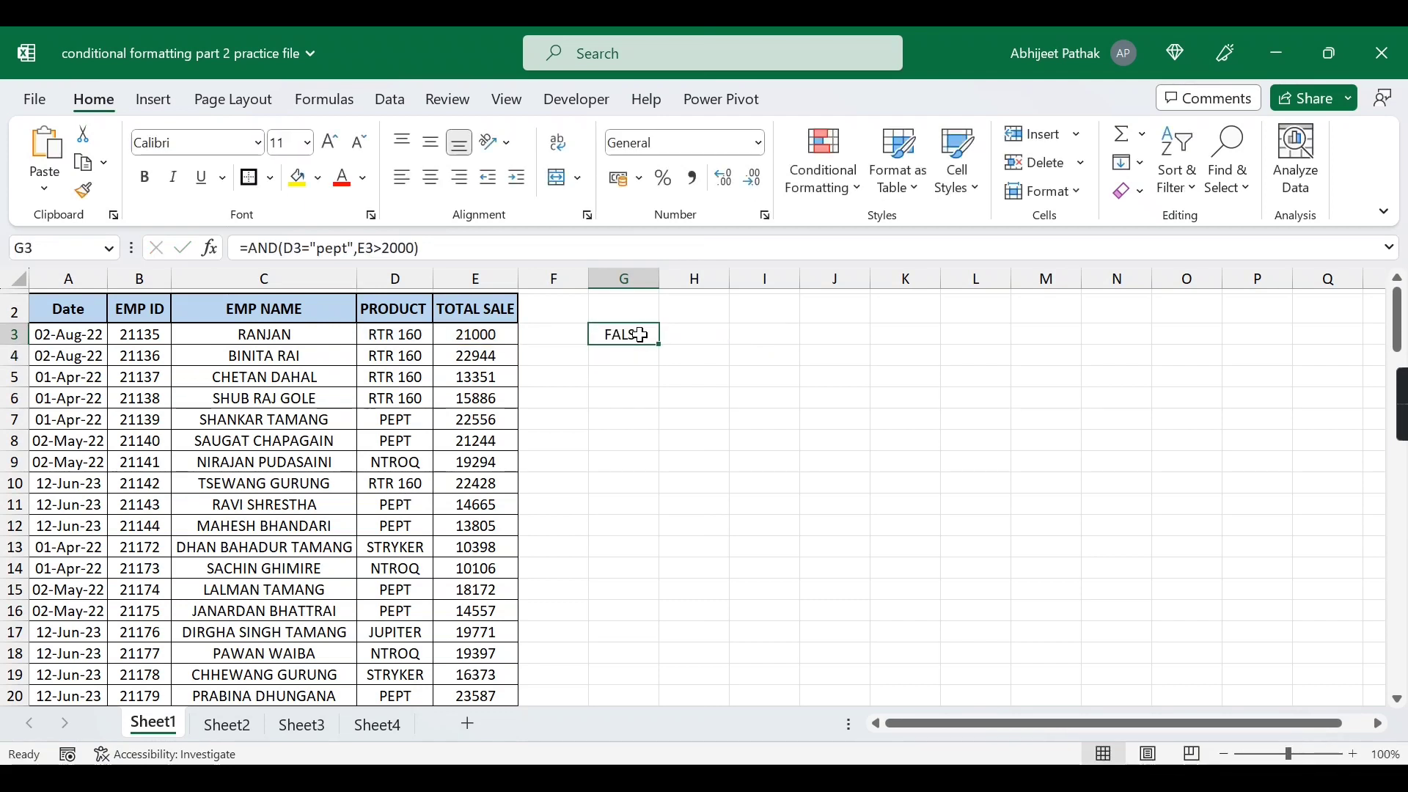
left_click(494, 335)
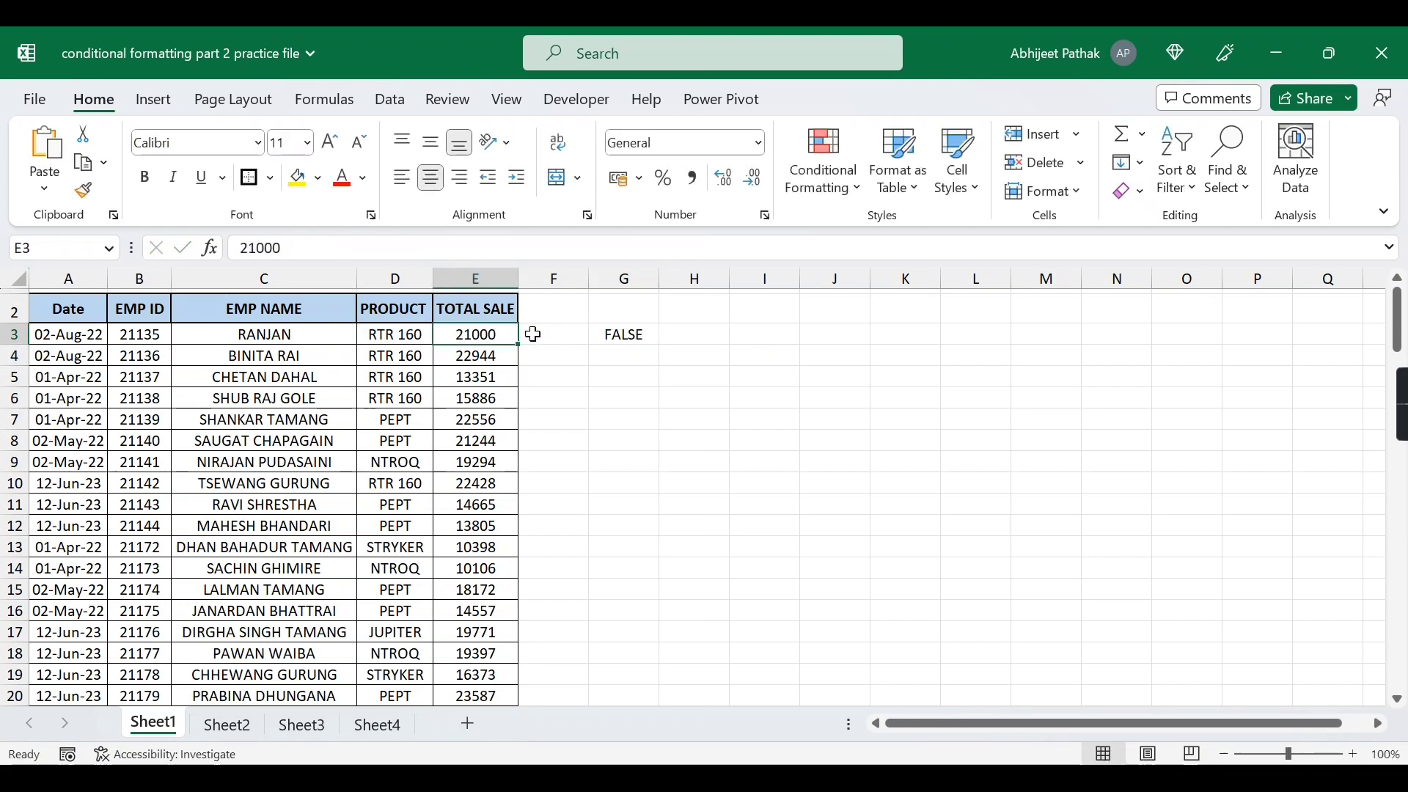
left_click(415, 339)
type("pept")
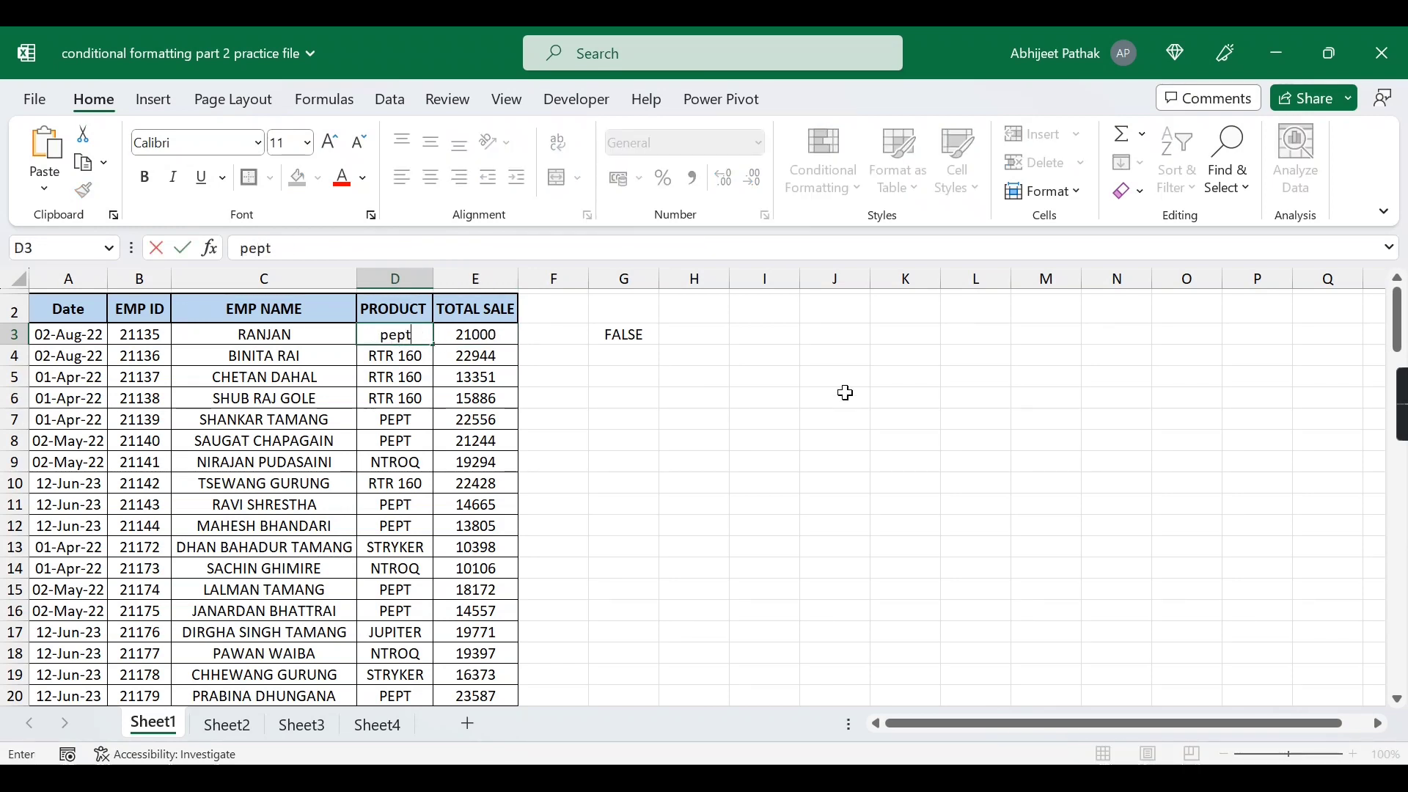
key("Return")
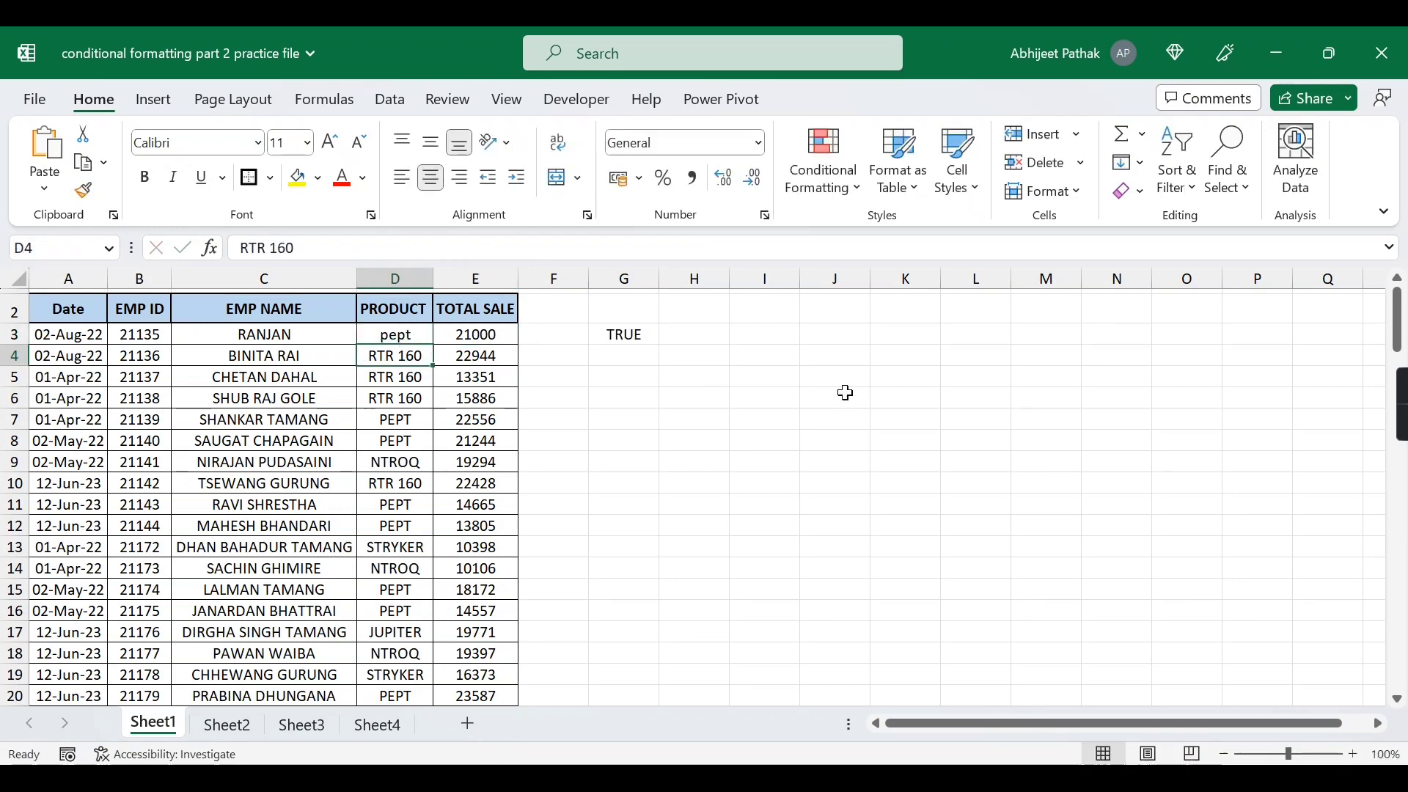
Step: Undo the product entry in D3 while keeping the AND formula in G3, and select G3 again
key("ctrl+z")
key("ctrl+z")
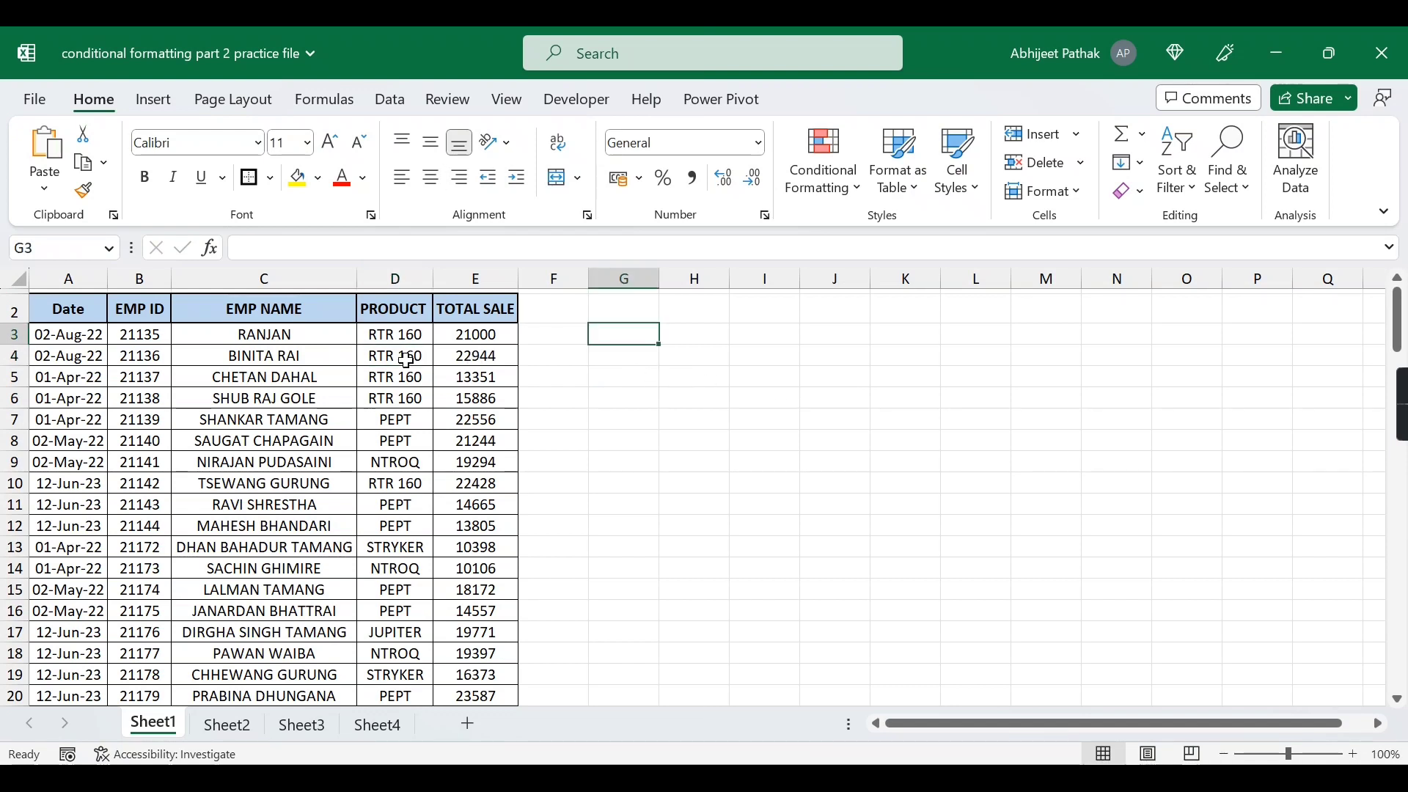
key("ctrl+y")
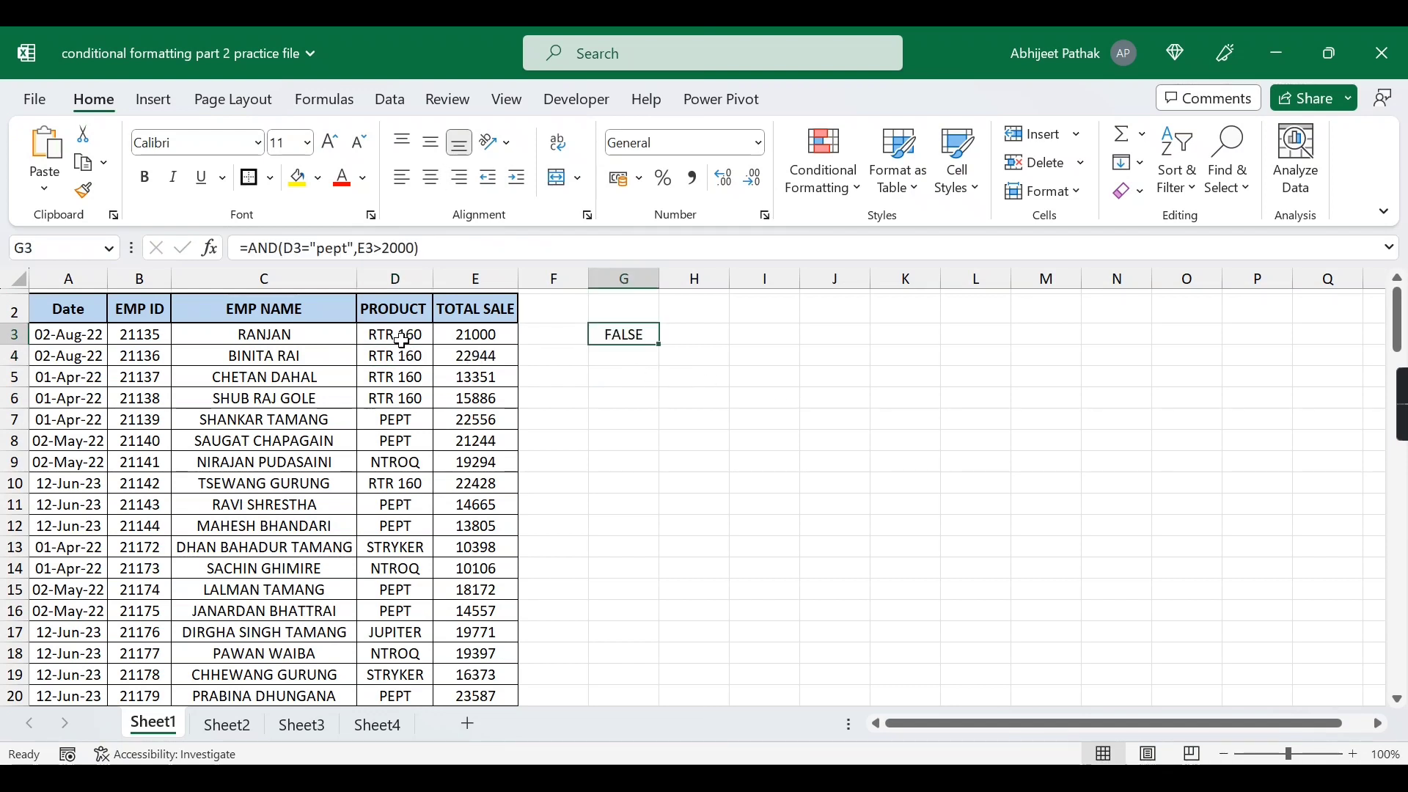
left_click(401, 341)
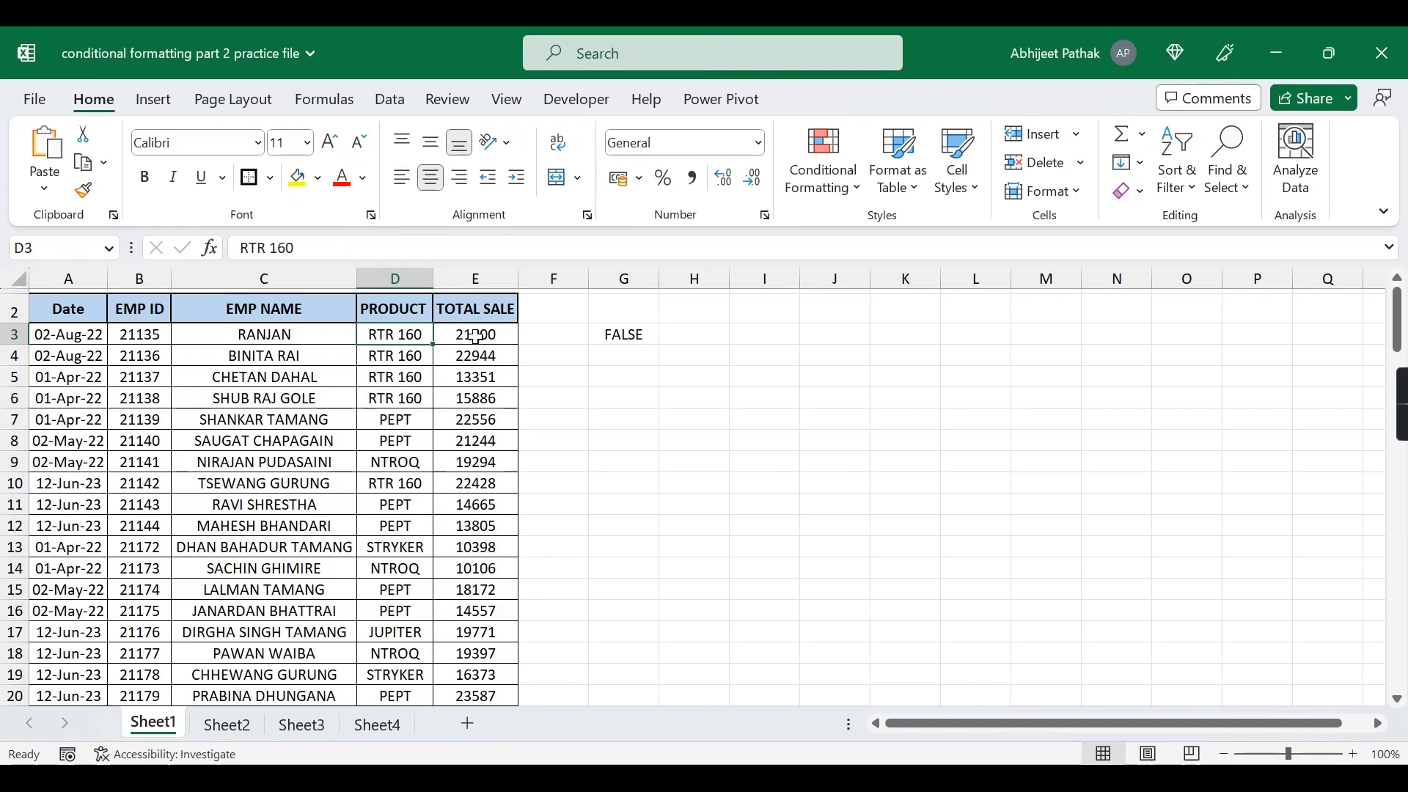
left_click_drag(60, 339, 467, 342)
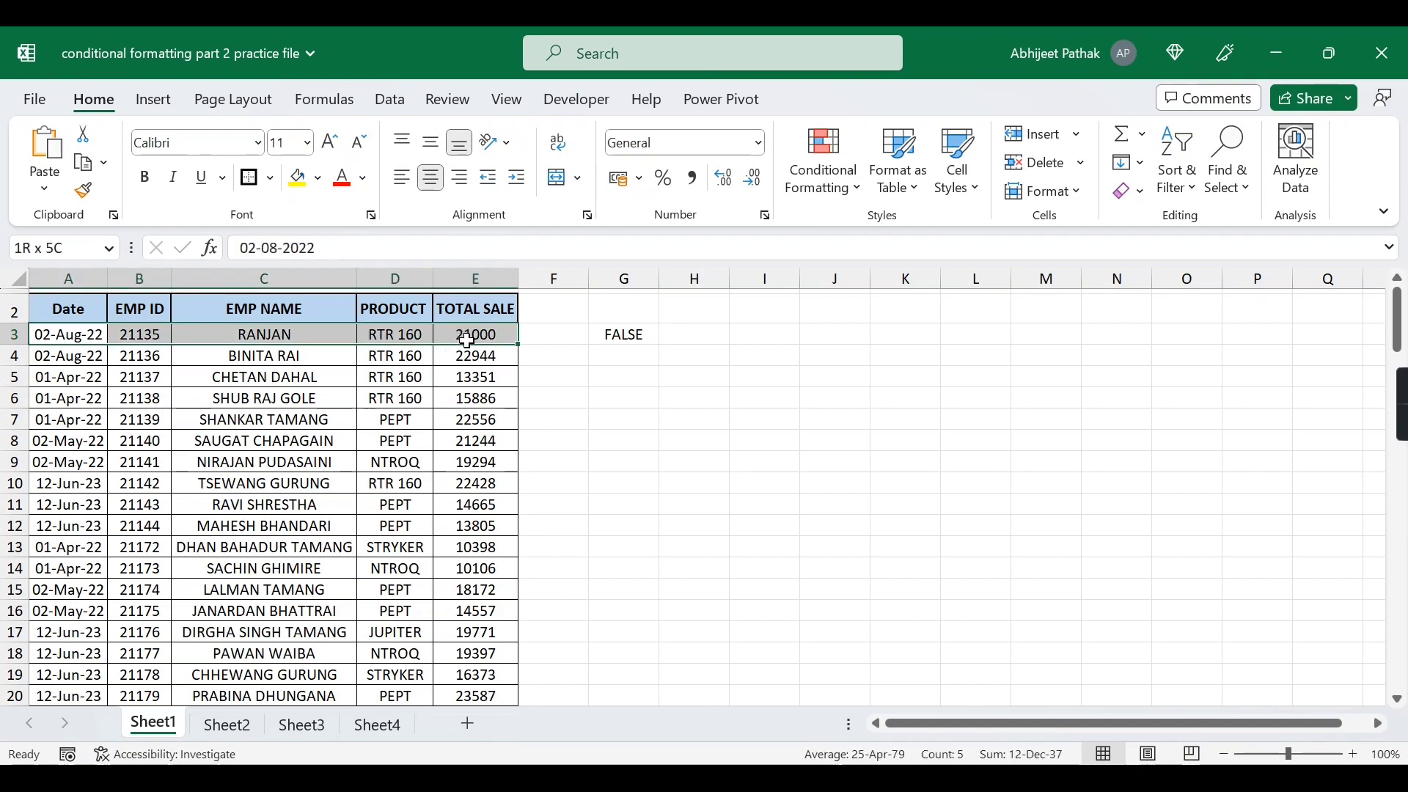
left_click(613, 334)
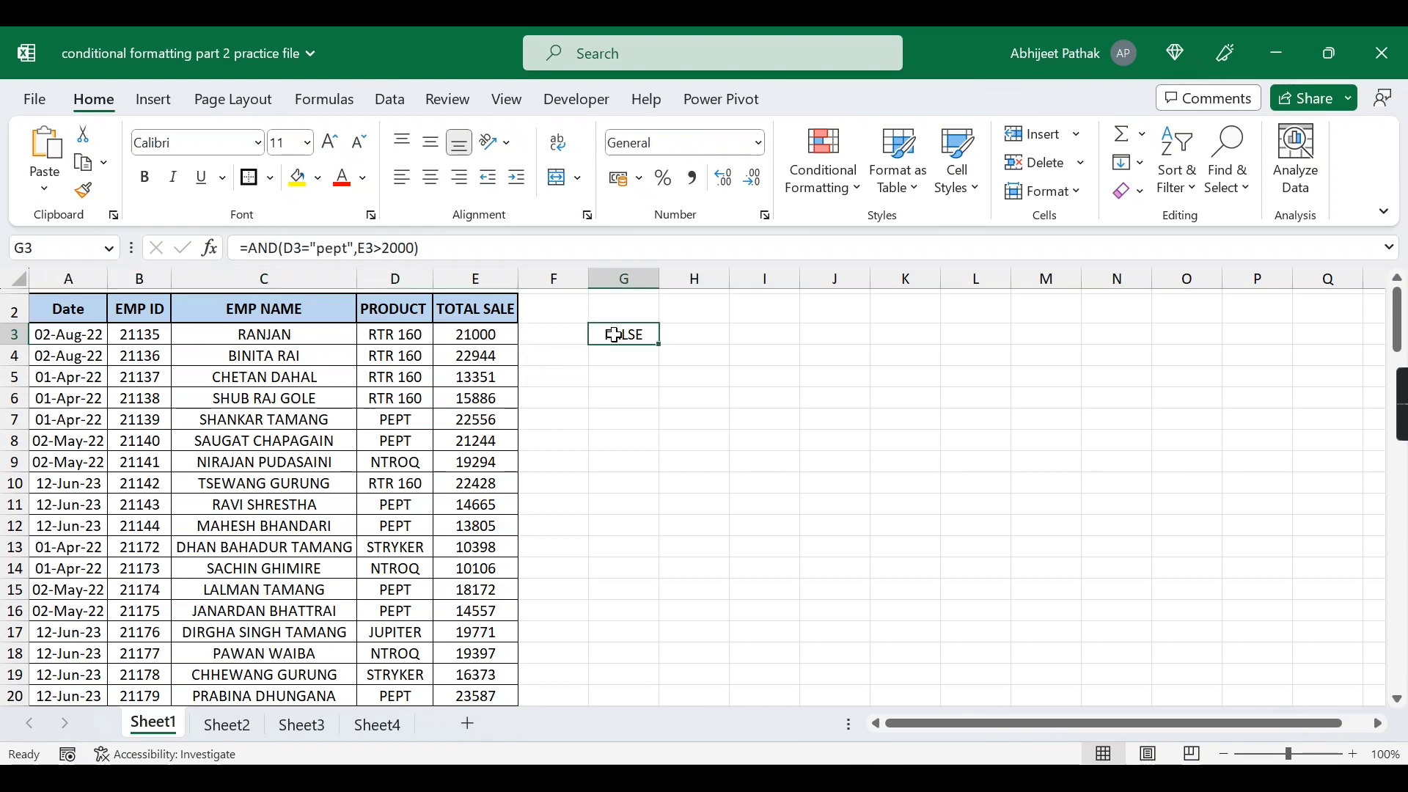
Step: Copy the AND formula from cell G3 and start a formula-based conditional formatting rule for the data range A3:E121
left_click(234, 251)
key("Escape")
left_click(94, 329)
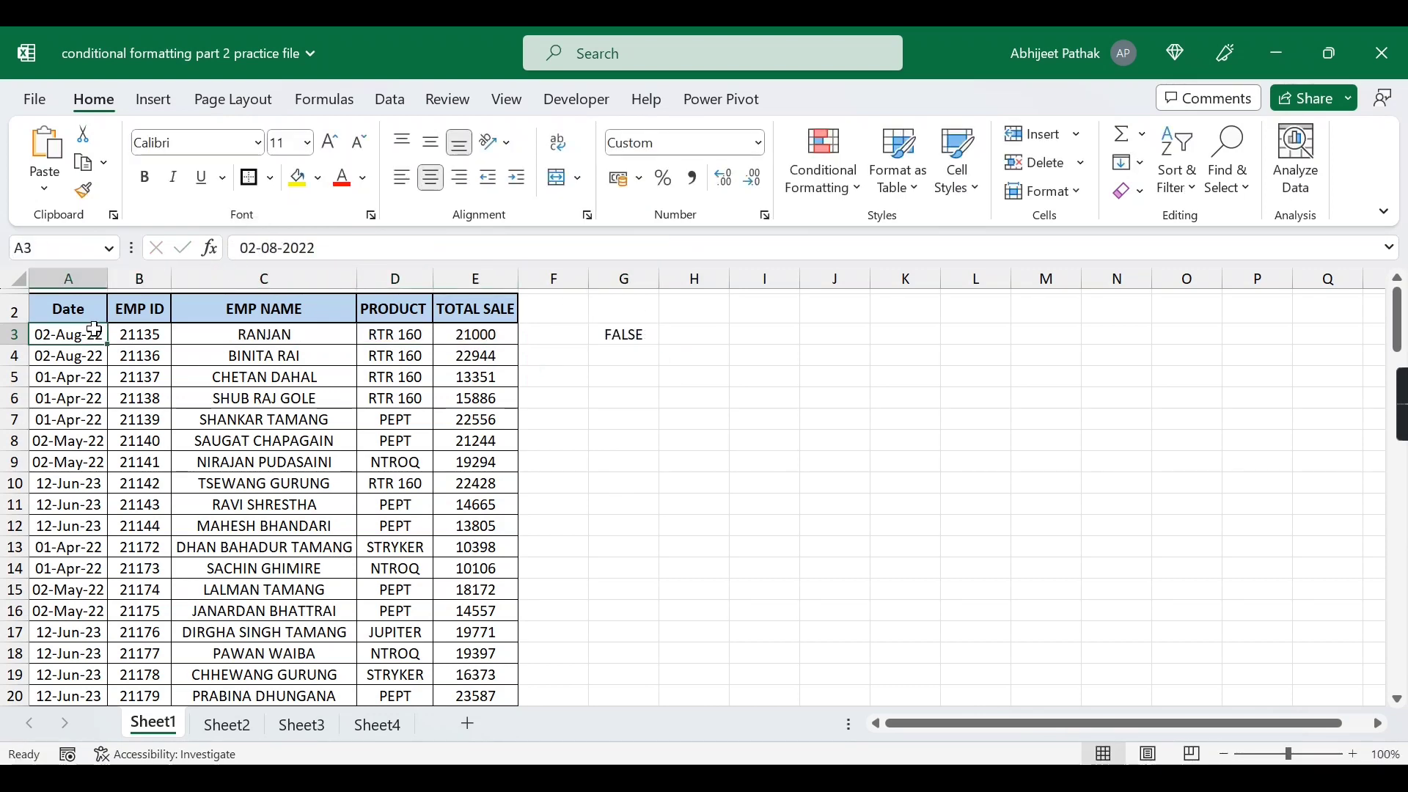
key("ctrl+shift+Right")
key("ctrl+shift+Down")
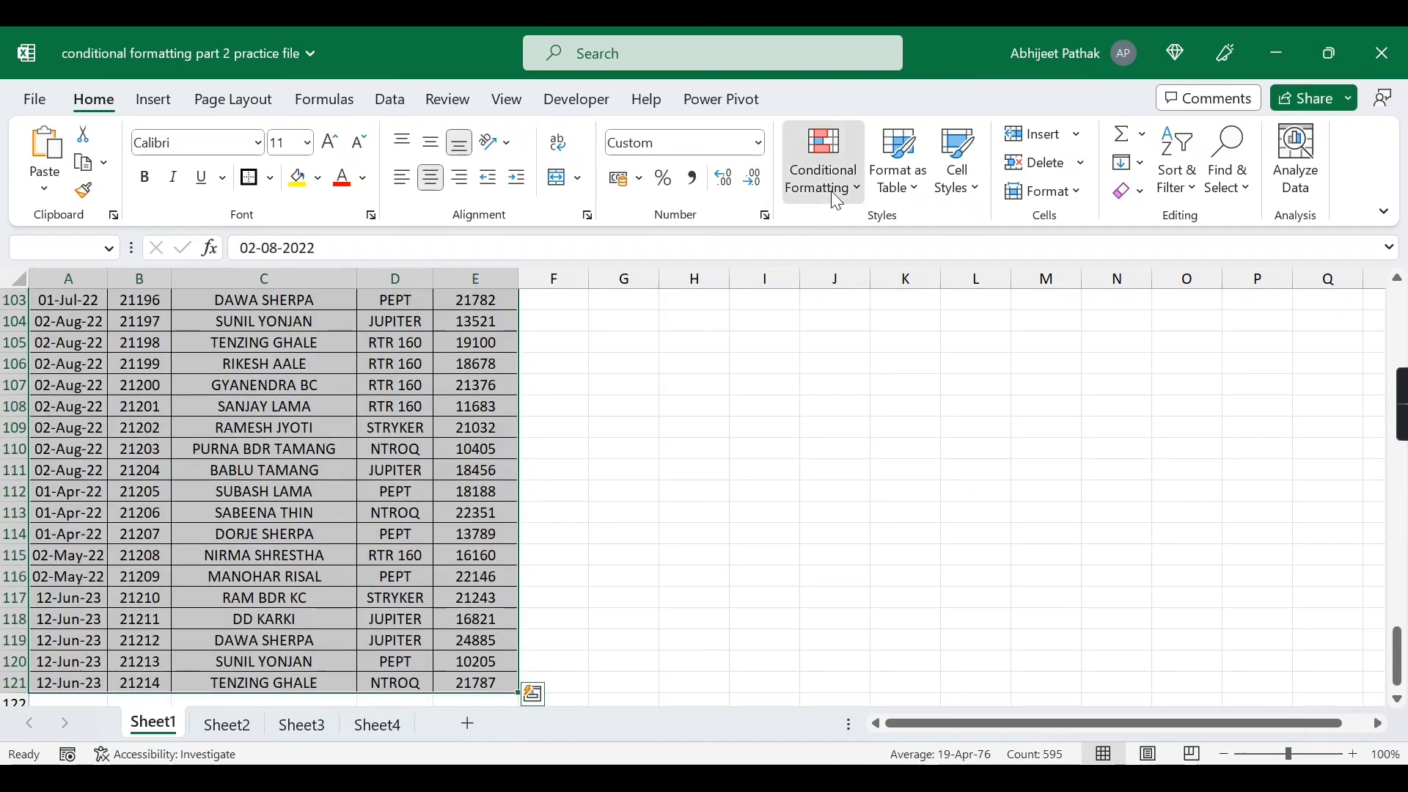
left_click(838, 202)
left_click(859, 489)
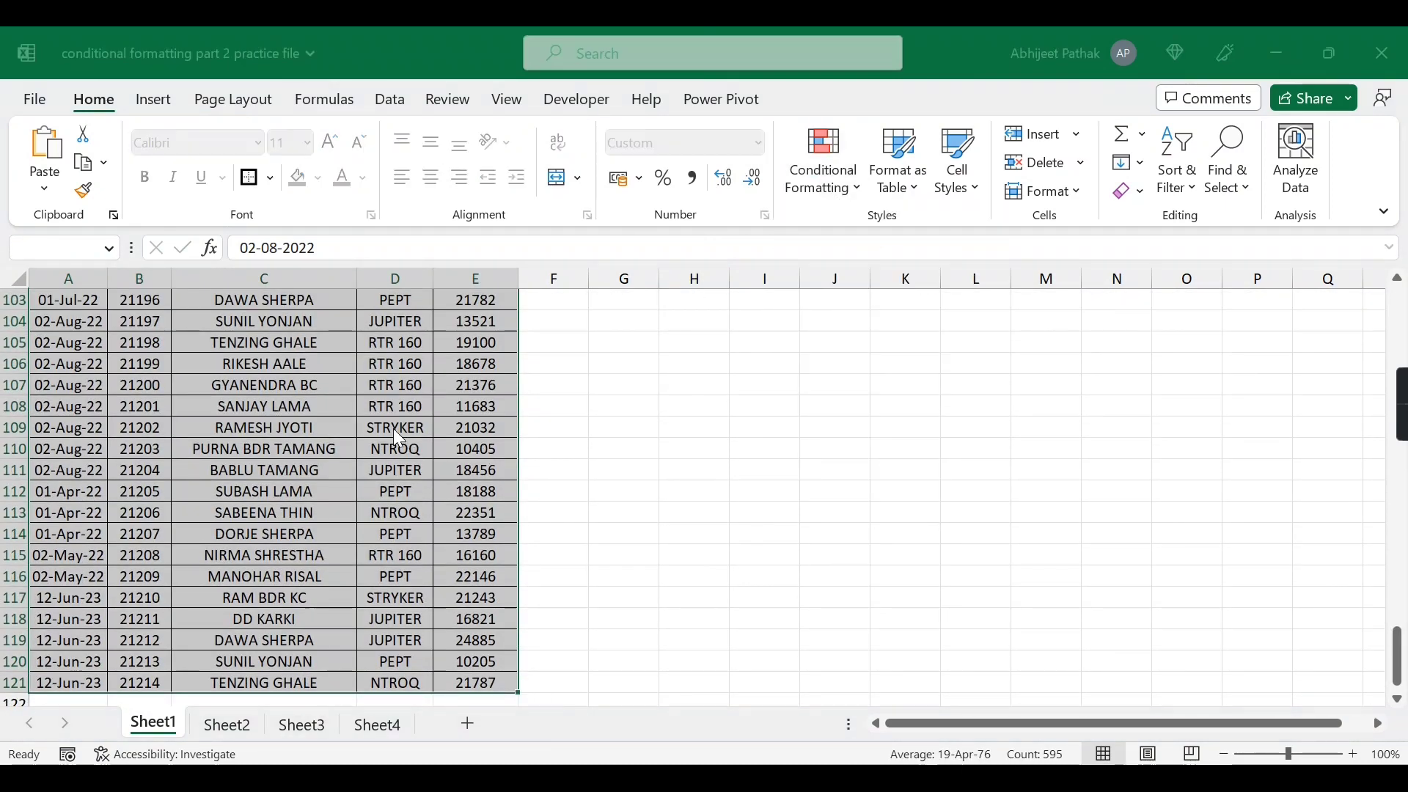
left_click(341, 489)
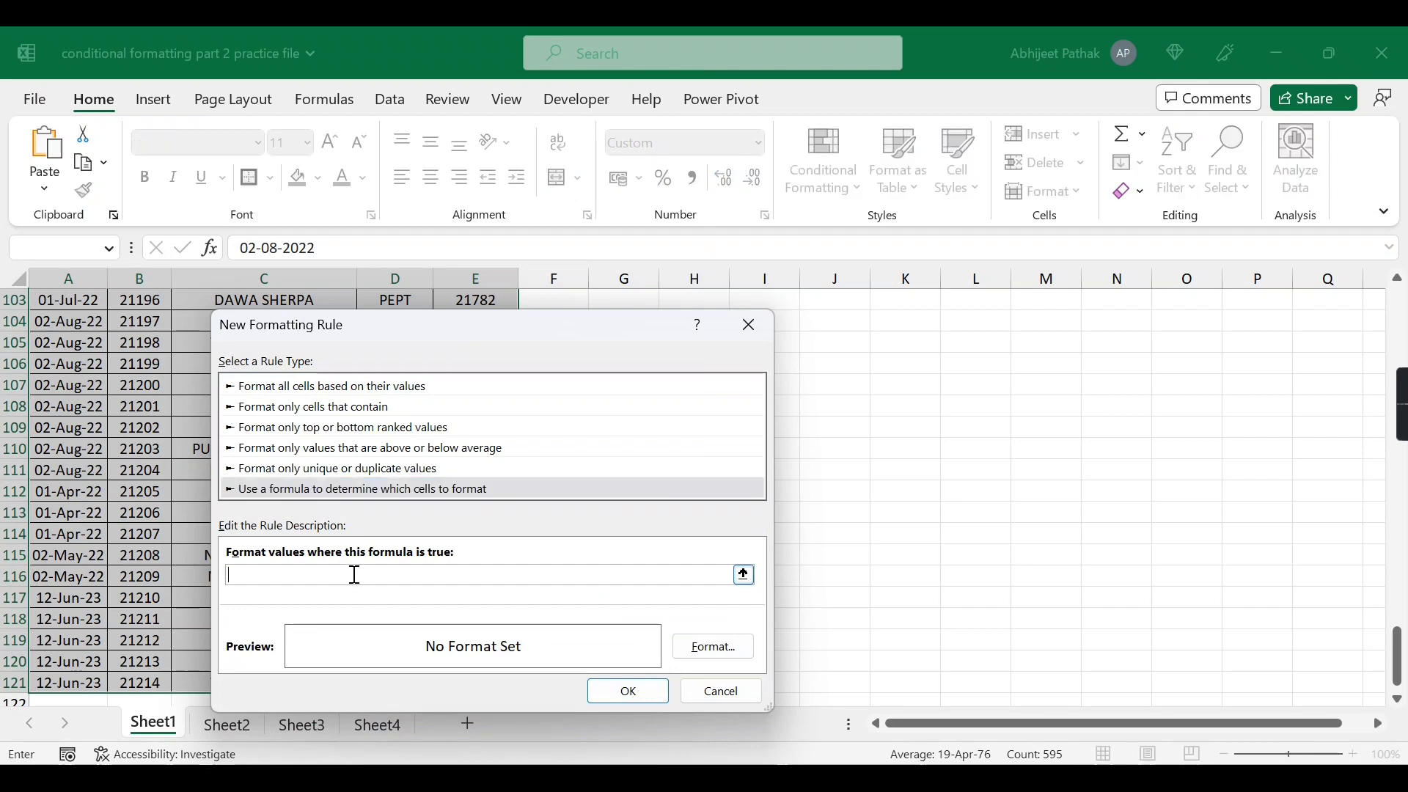
Step: Enter the rule formula =AND($D3="pept",$E3>2000), with columns D and E locked as absolute references
type("=AND(D3=\"pept\",E3>2000)")
left_click(264, 576)
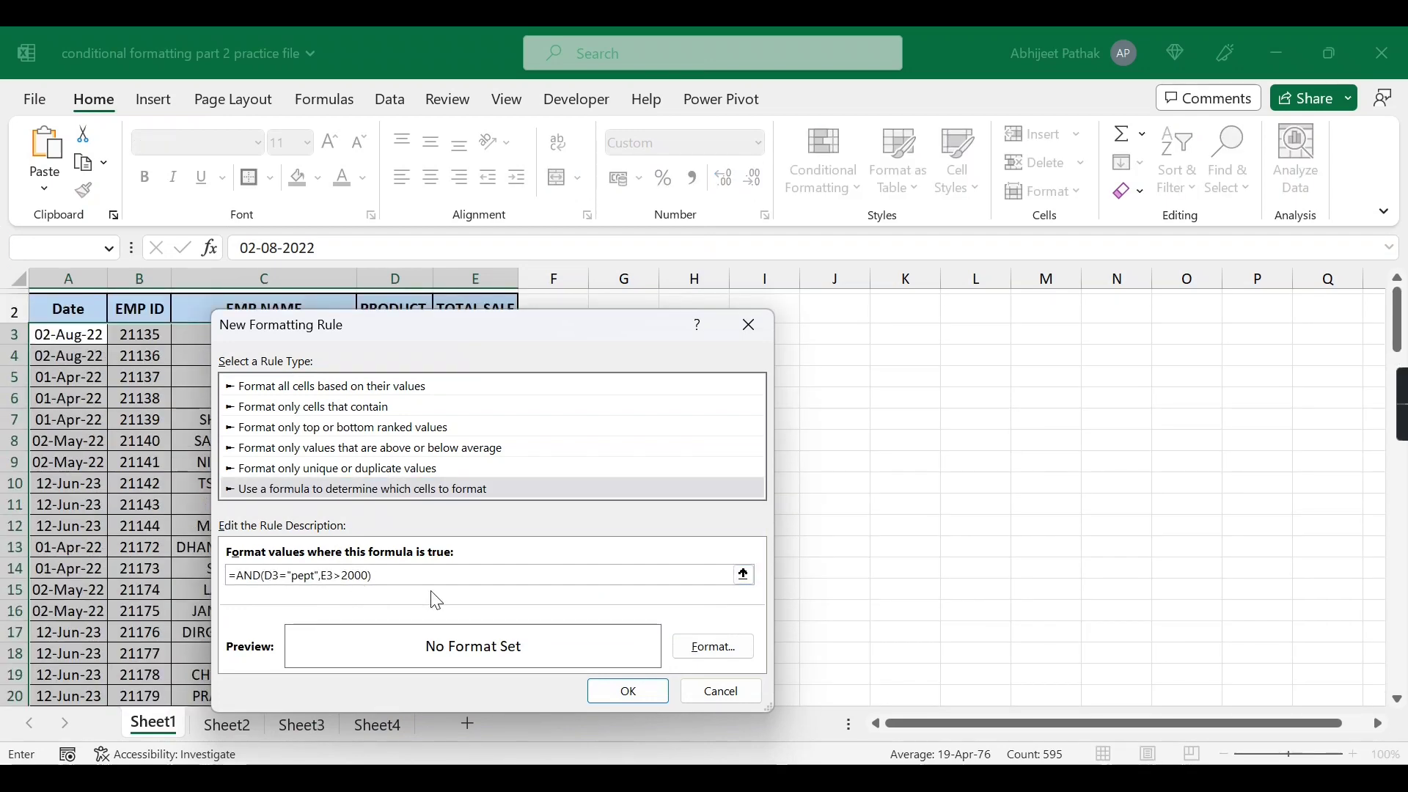
type("$")
left_click(328, 576)
type("$")
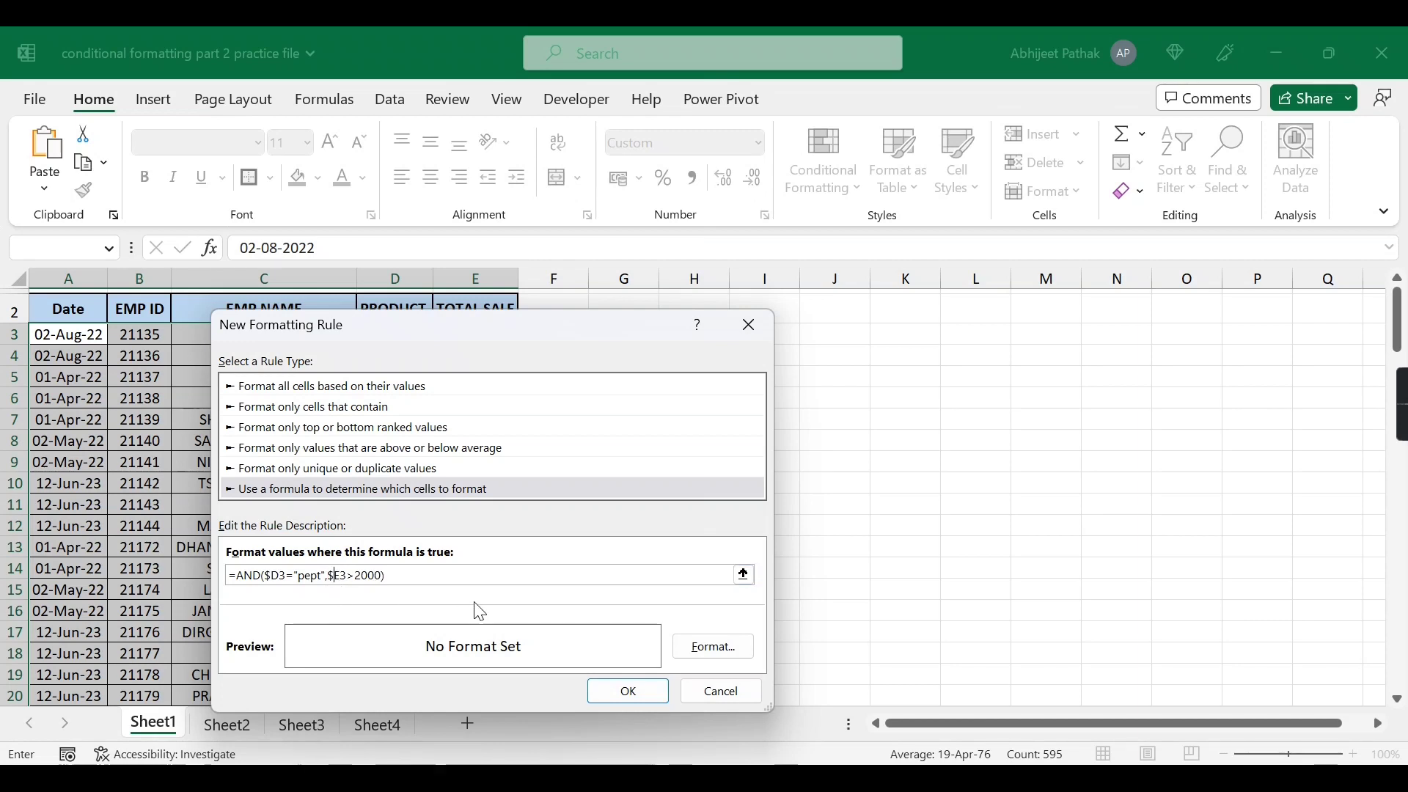
Step: Give the new rule a light green fill and apply it to the selected table rows
left_click(714, 646)
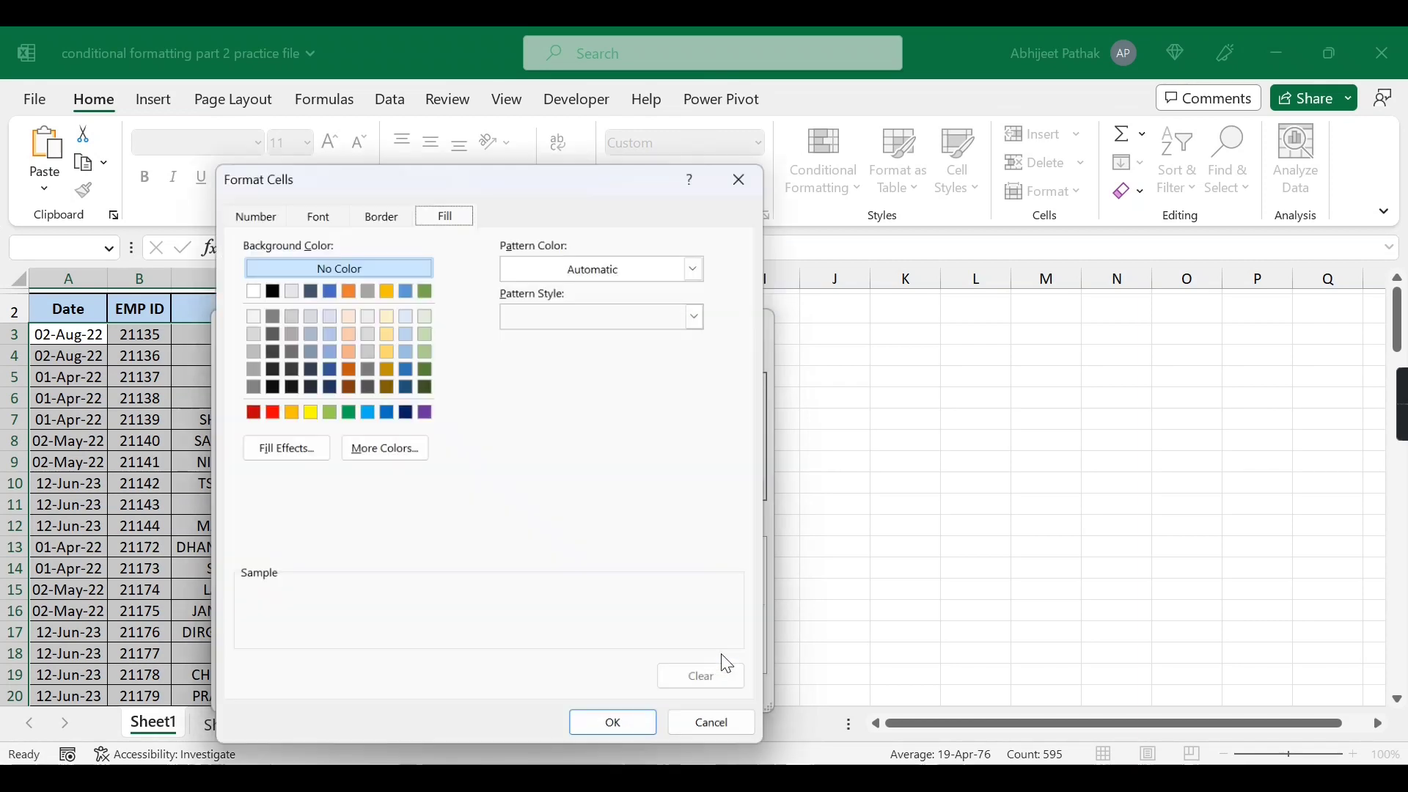
left_click(425, 330)
left_click(623, 735)
left_click(629, 688)
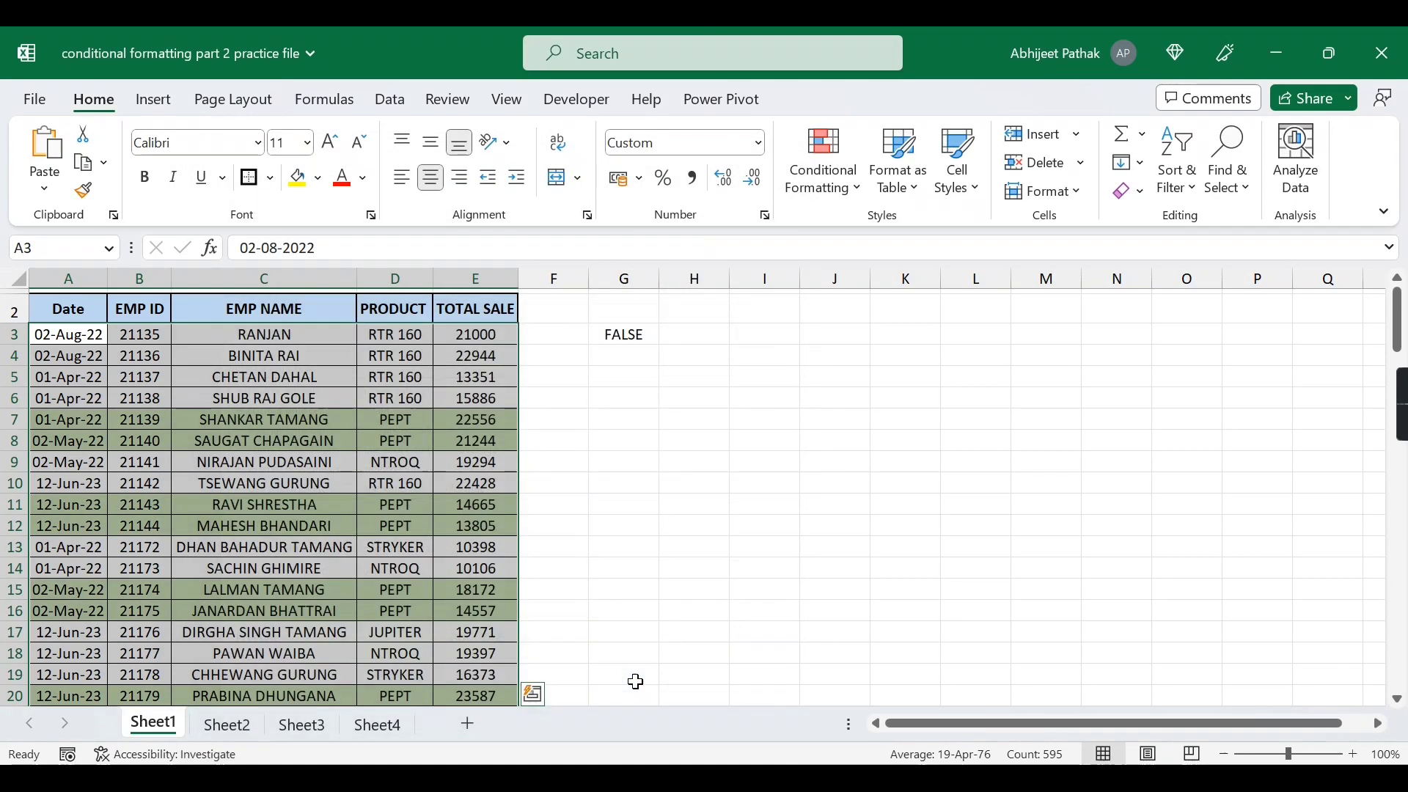
Step: Compare the product and total sale of the highlighted rows with the conditions of the AND formula in G3
left_click(410, 424)
left_click(499, 425)
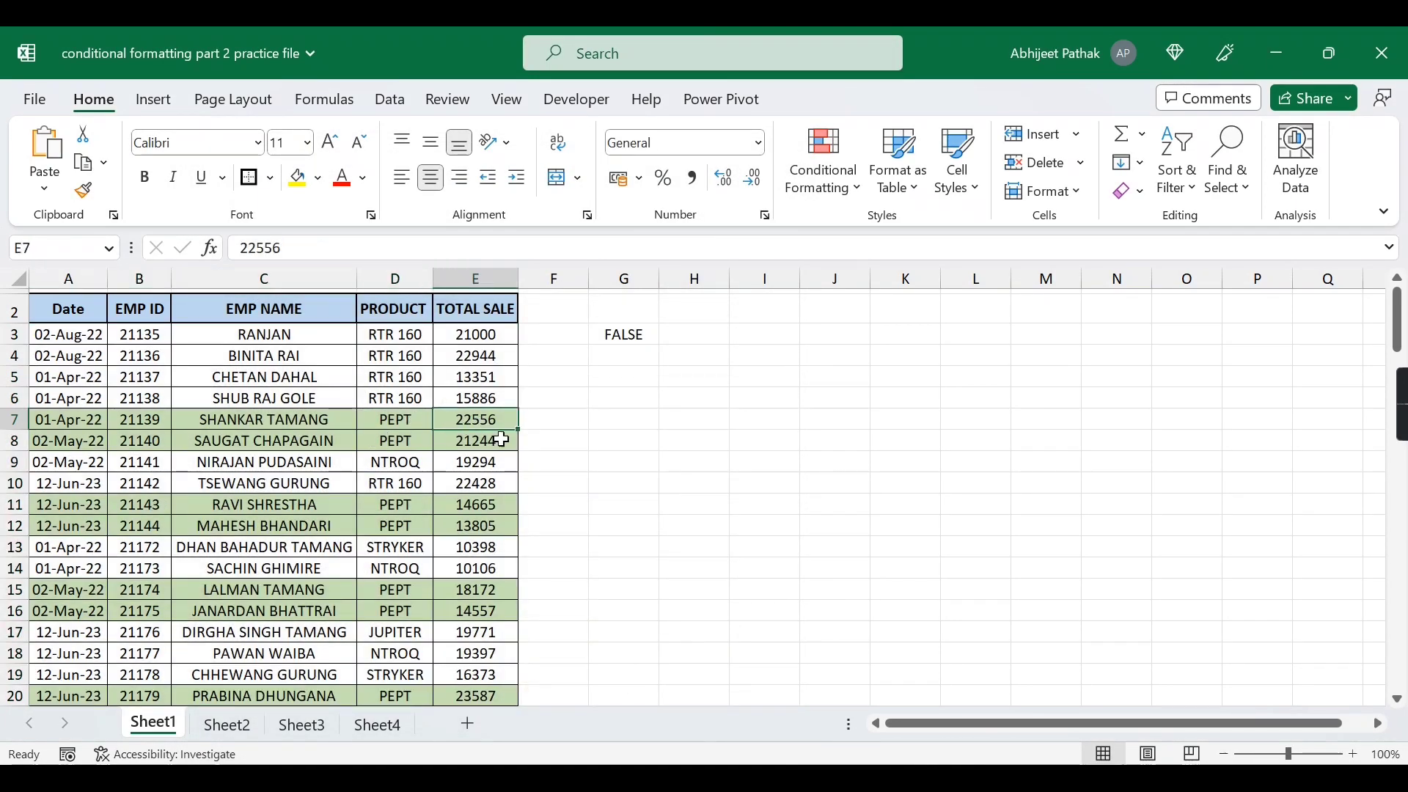
left_click(399, 512)
left_click(501, 591)
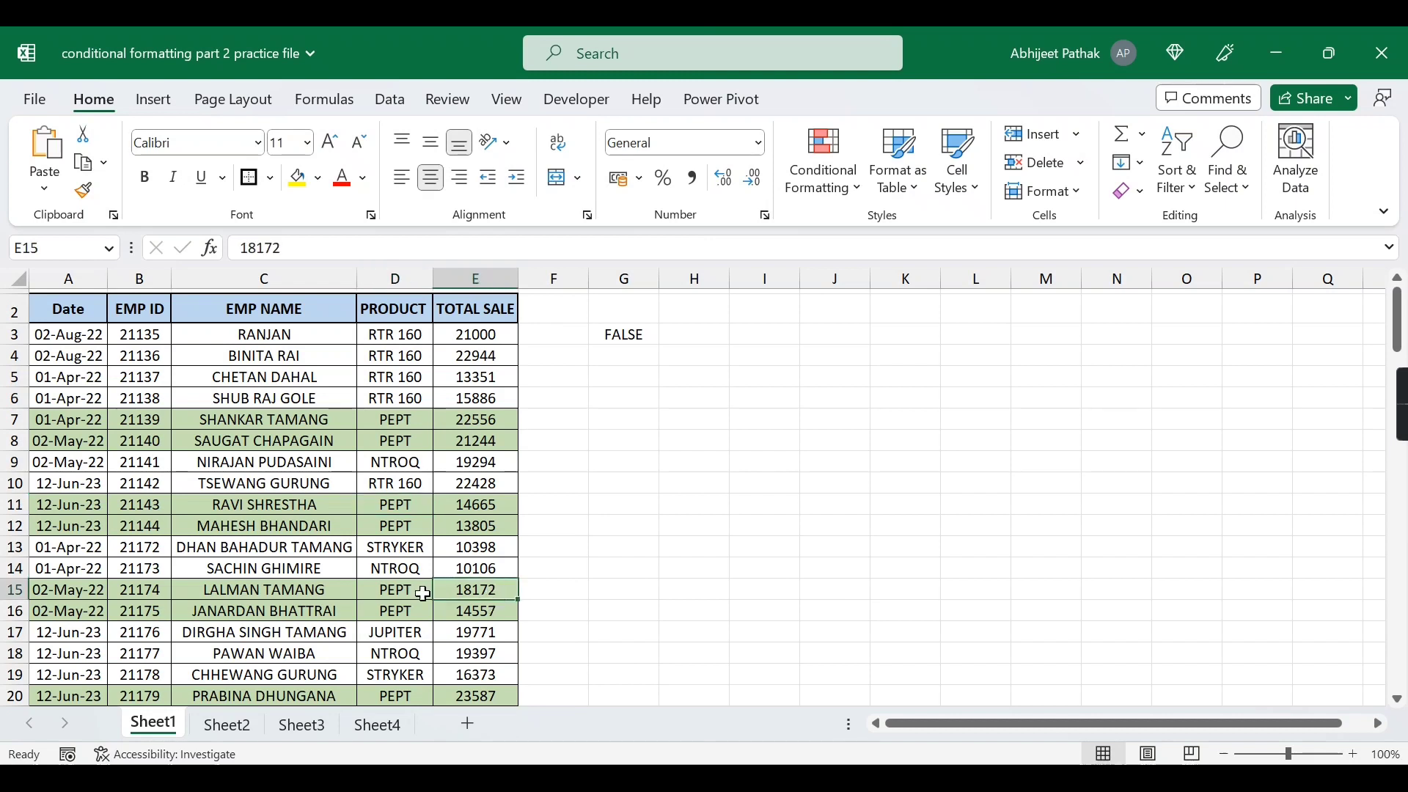
left_click(394, 591)
left_click(499, 591)
left_click(629, 335)
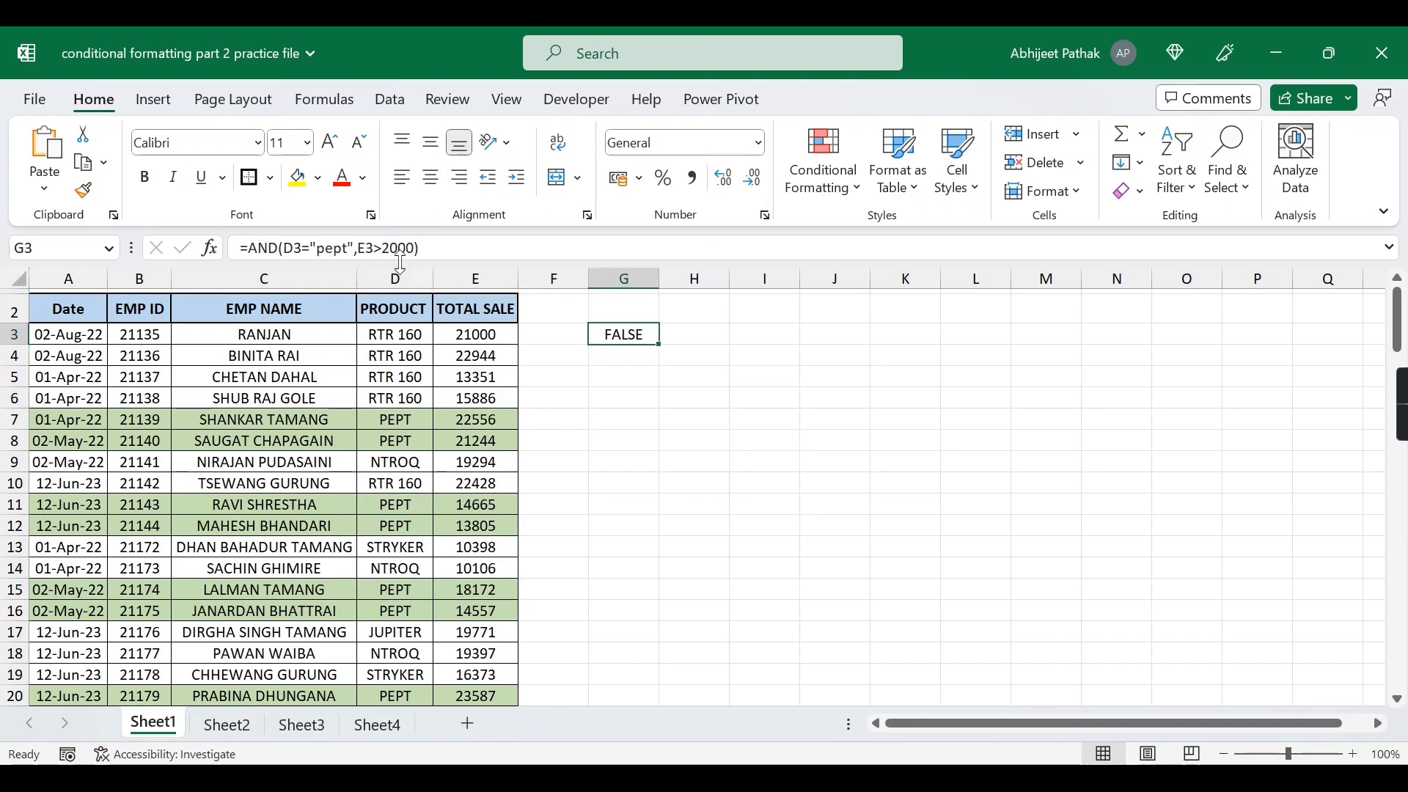
left_click(482, 591)
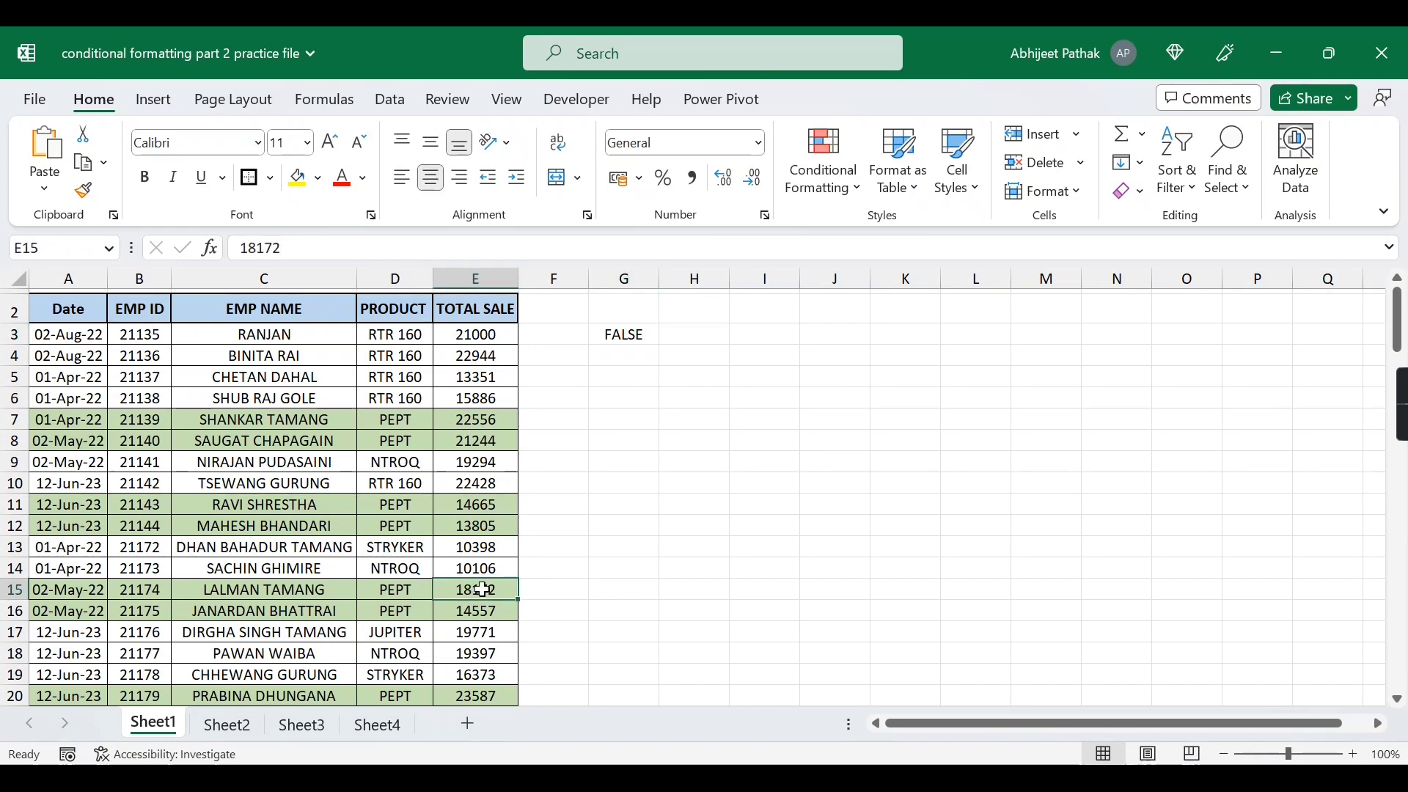
Step: Edit the conditional formatting rule so that its sales condition reads $E3>20000, and apply the change
left_click(836, 176)
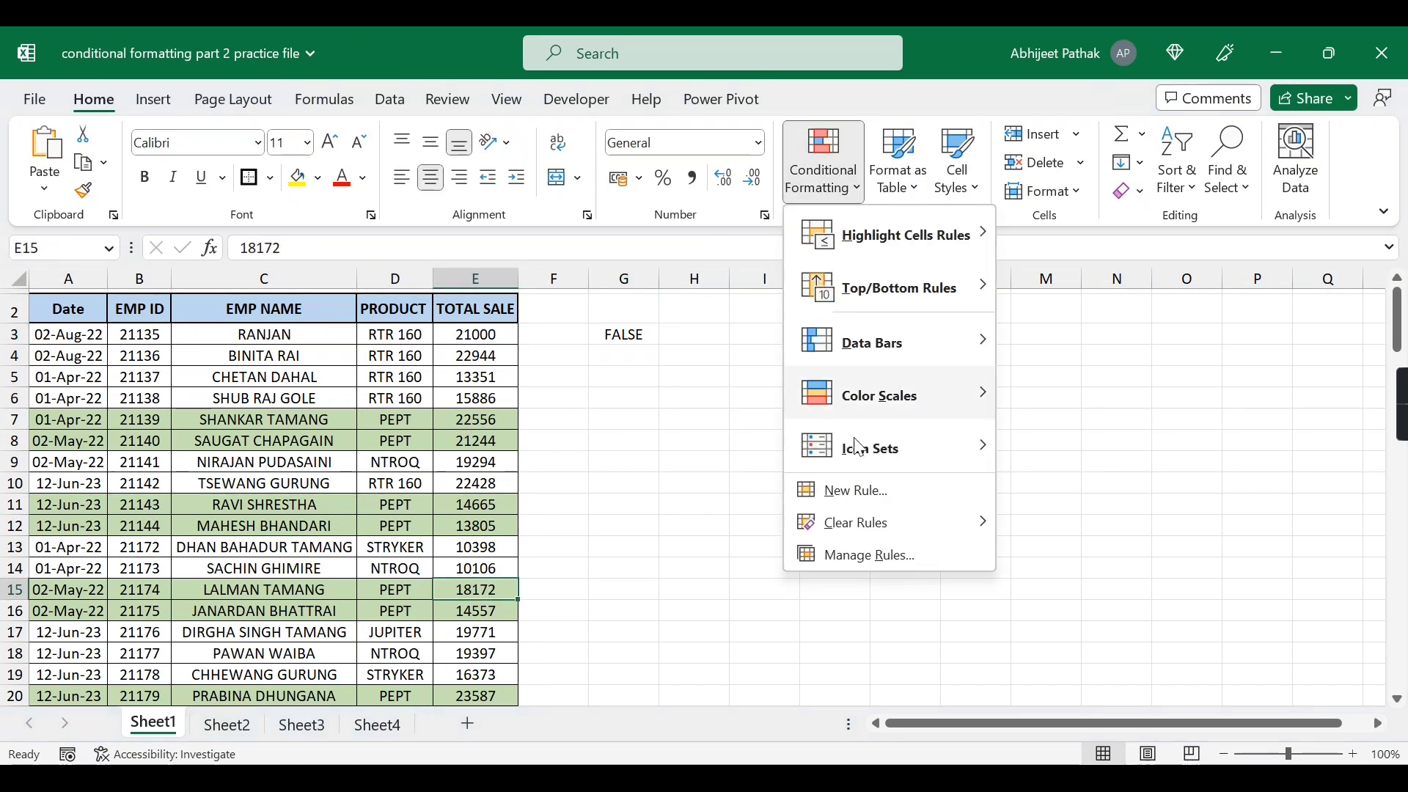
left_click(850, 555)
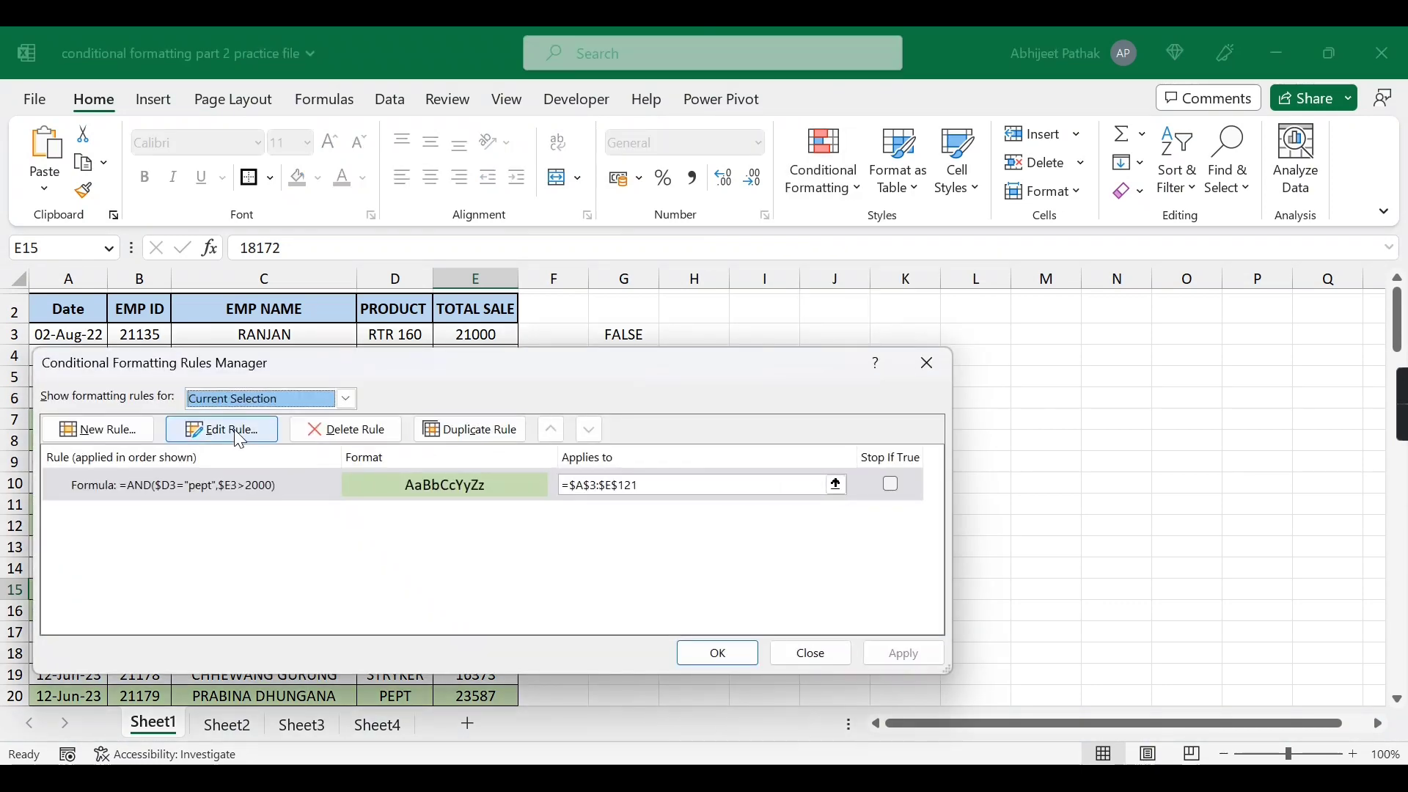
left_click(233, 431)
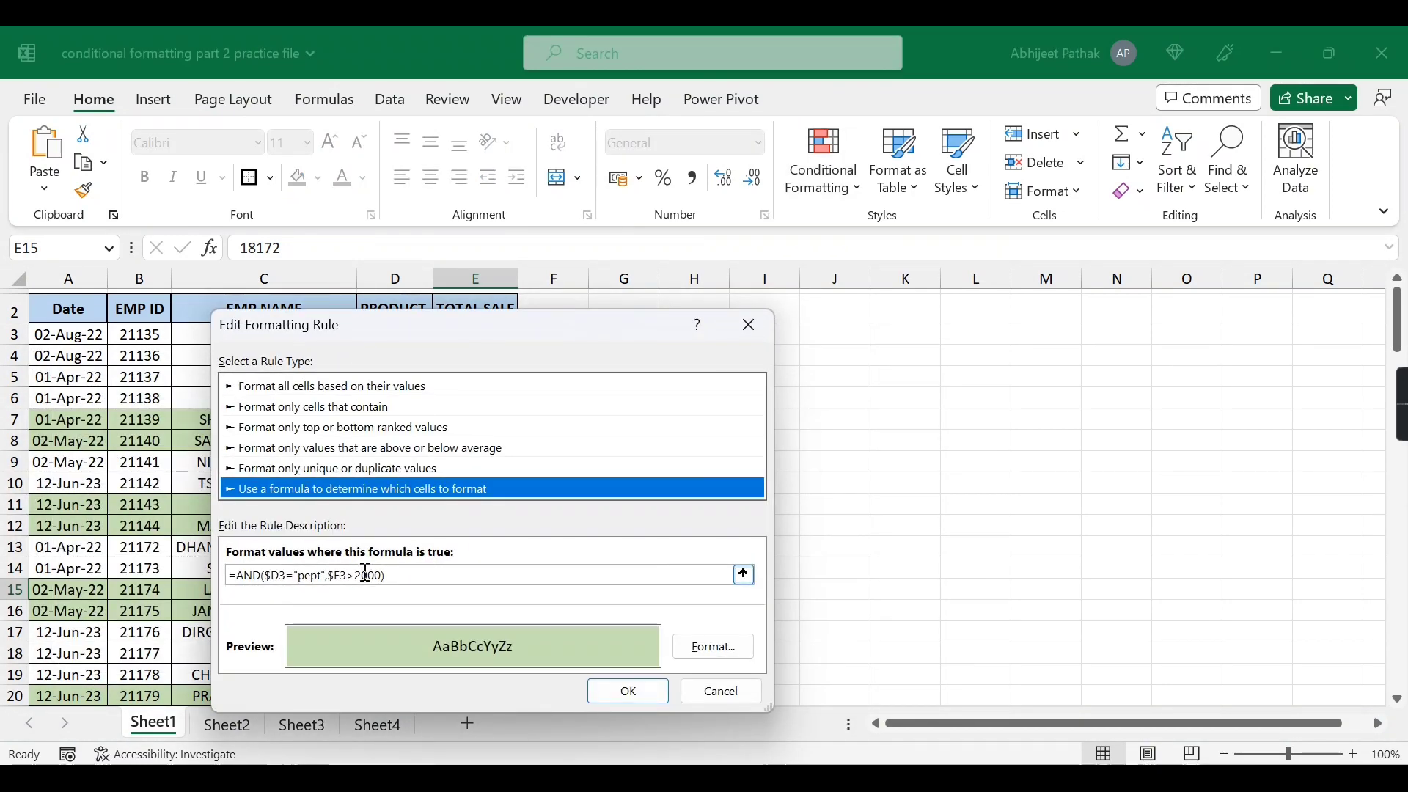
left_click(366, 575)
type("0")
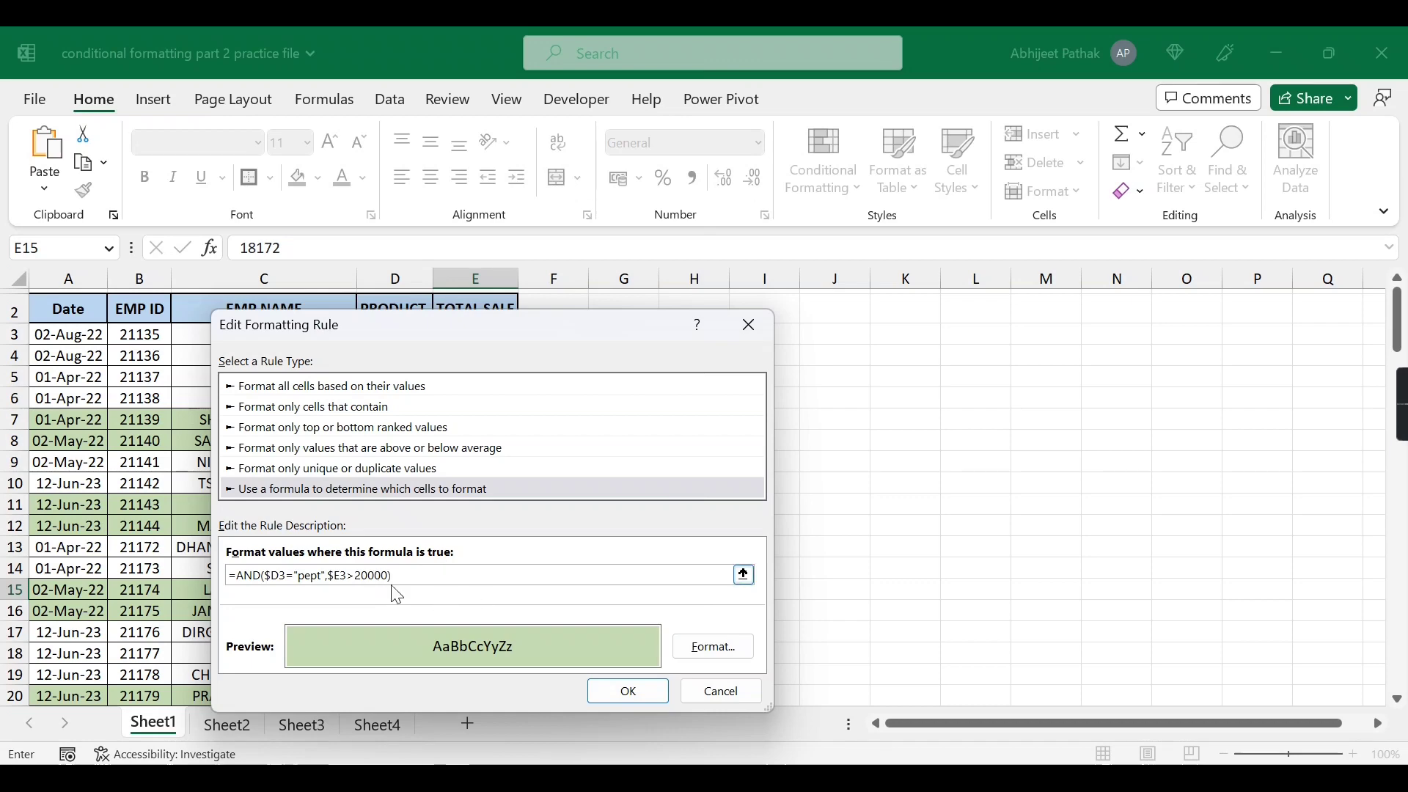
left_click(628, 690)
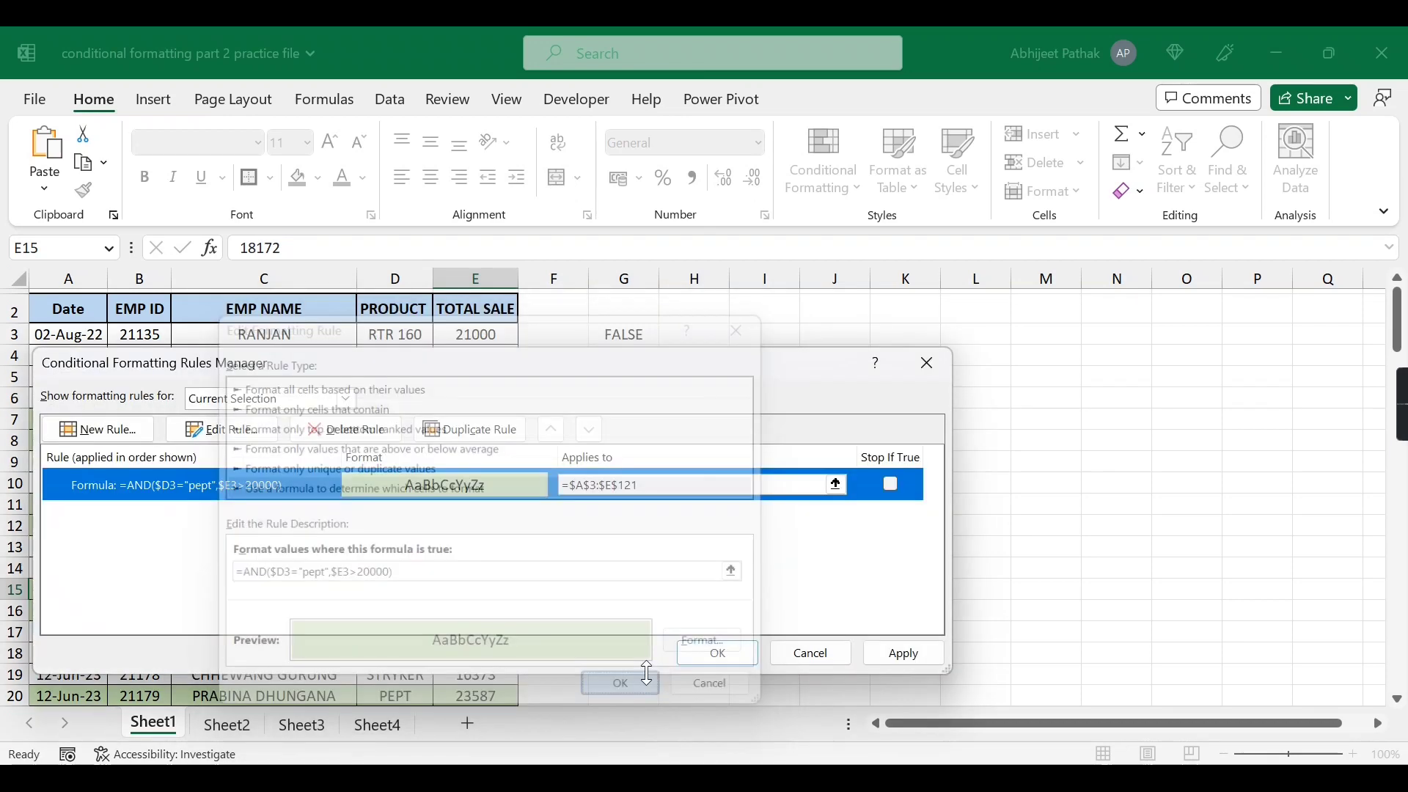
left_click(697, 650)
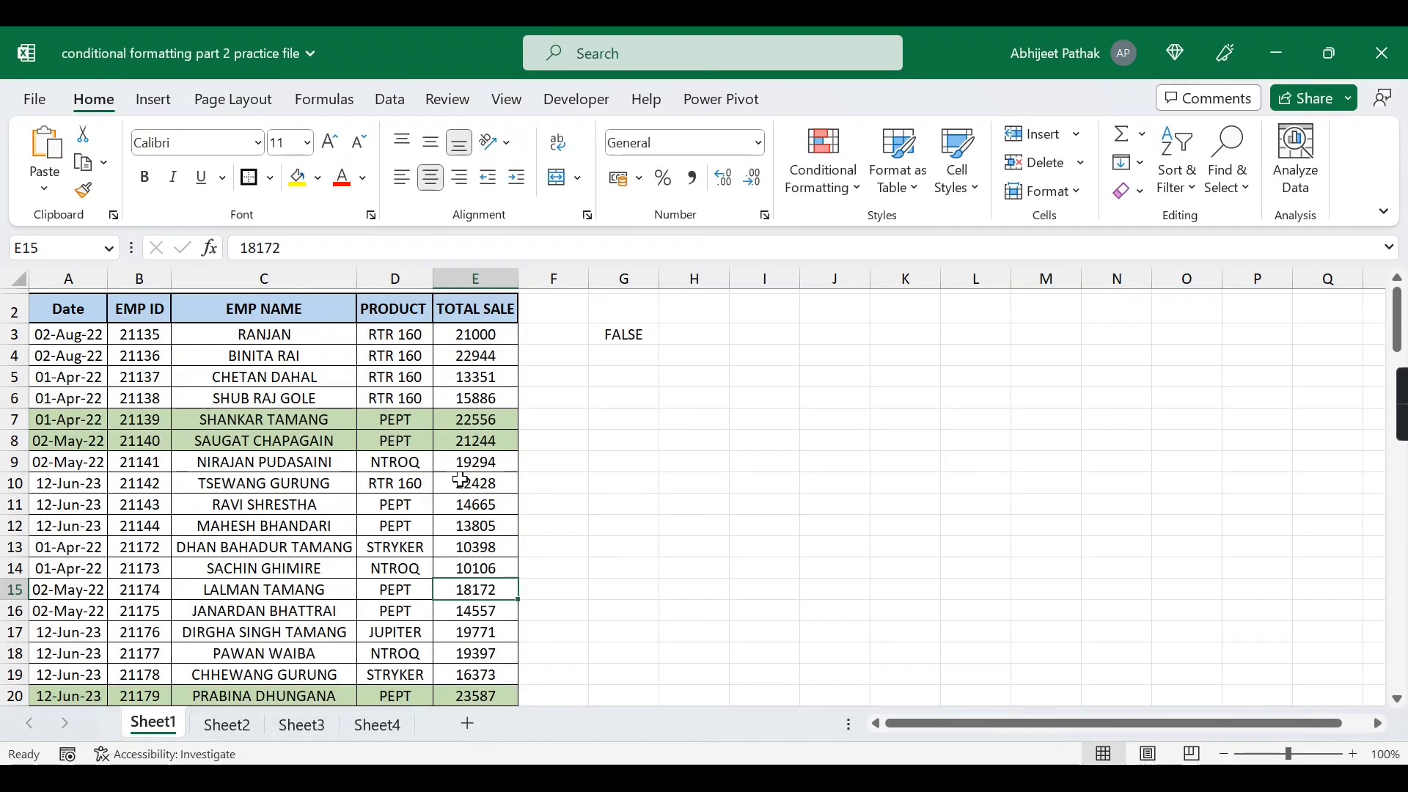
Step: Test the rule by setting the total sale in cell E15 to 21000 and check D15:E15
left_click_drag(473, 549, 473, 570)
left_click(394, 592)
left_click(477, 589)
type("21000")
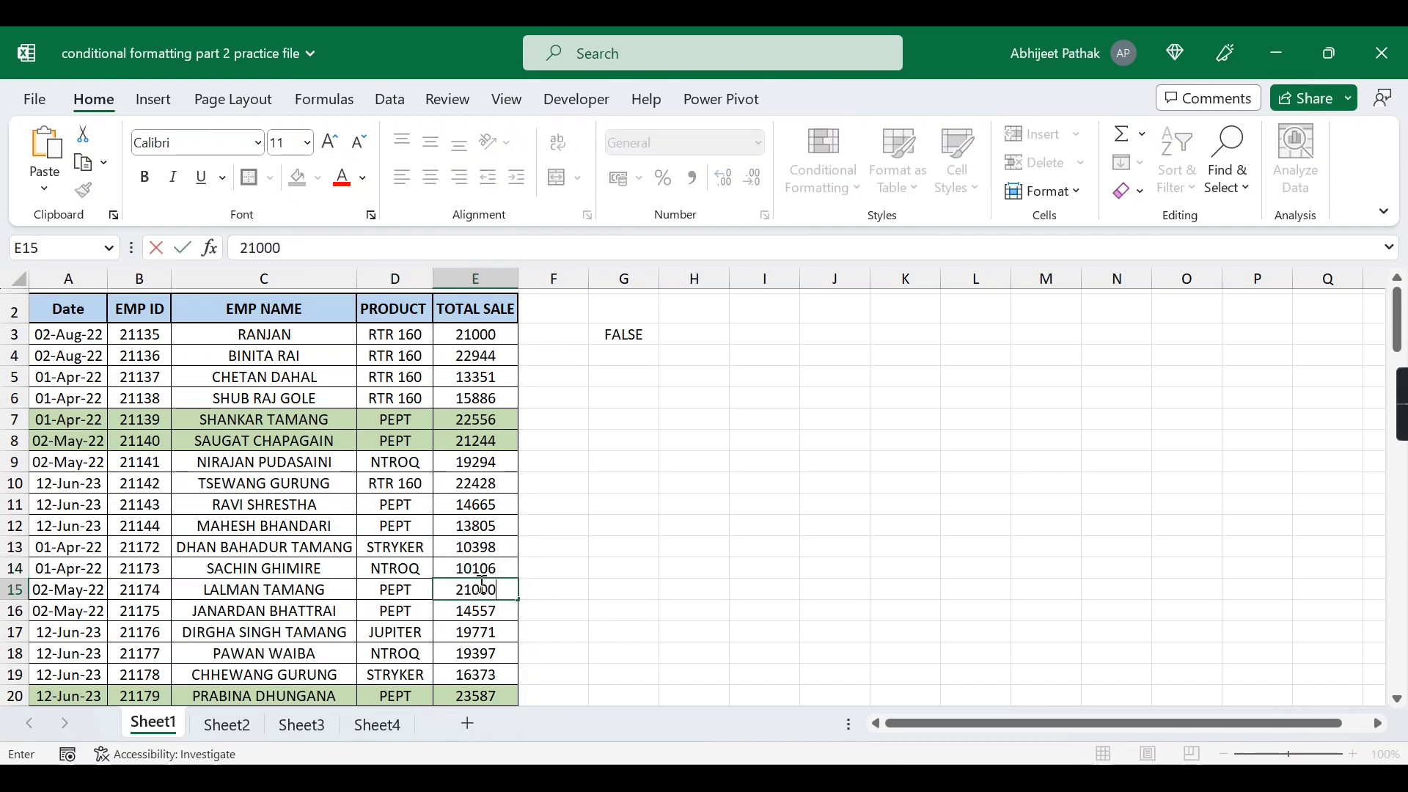
key("Return")
left_click(415, 594)
left_click_drag(415, 594, 499, 596)
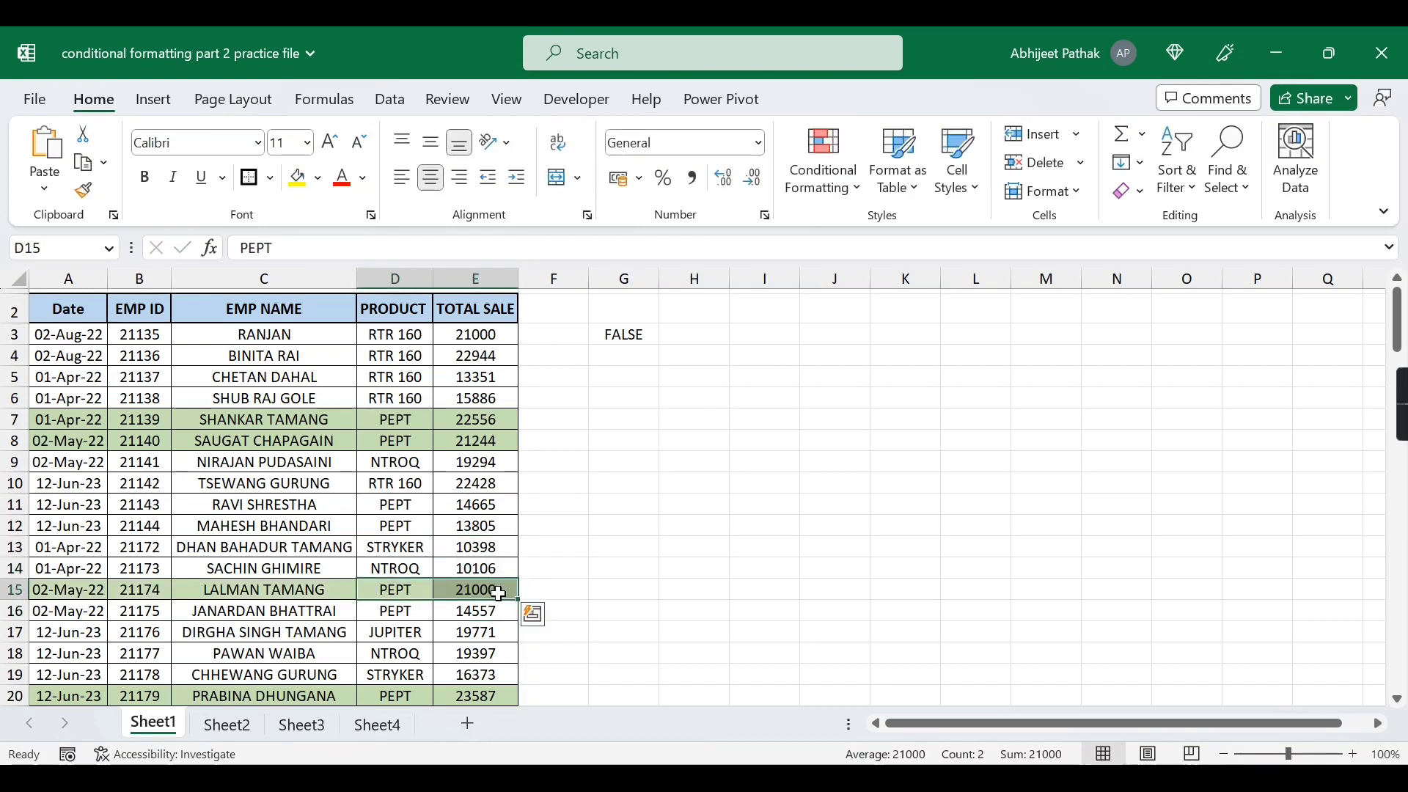
Step: Undo the E15 entry, the rule edit and the rule's creation, and delete the test formula in cell G3
key("ctrl+z")
key("ctrl+z")
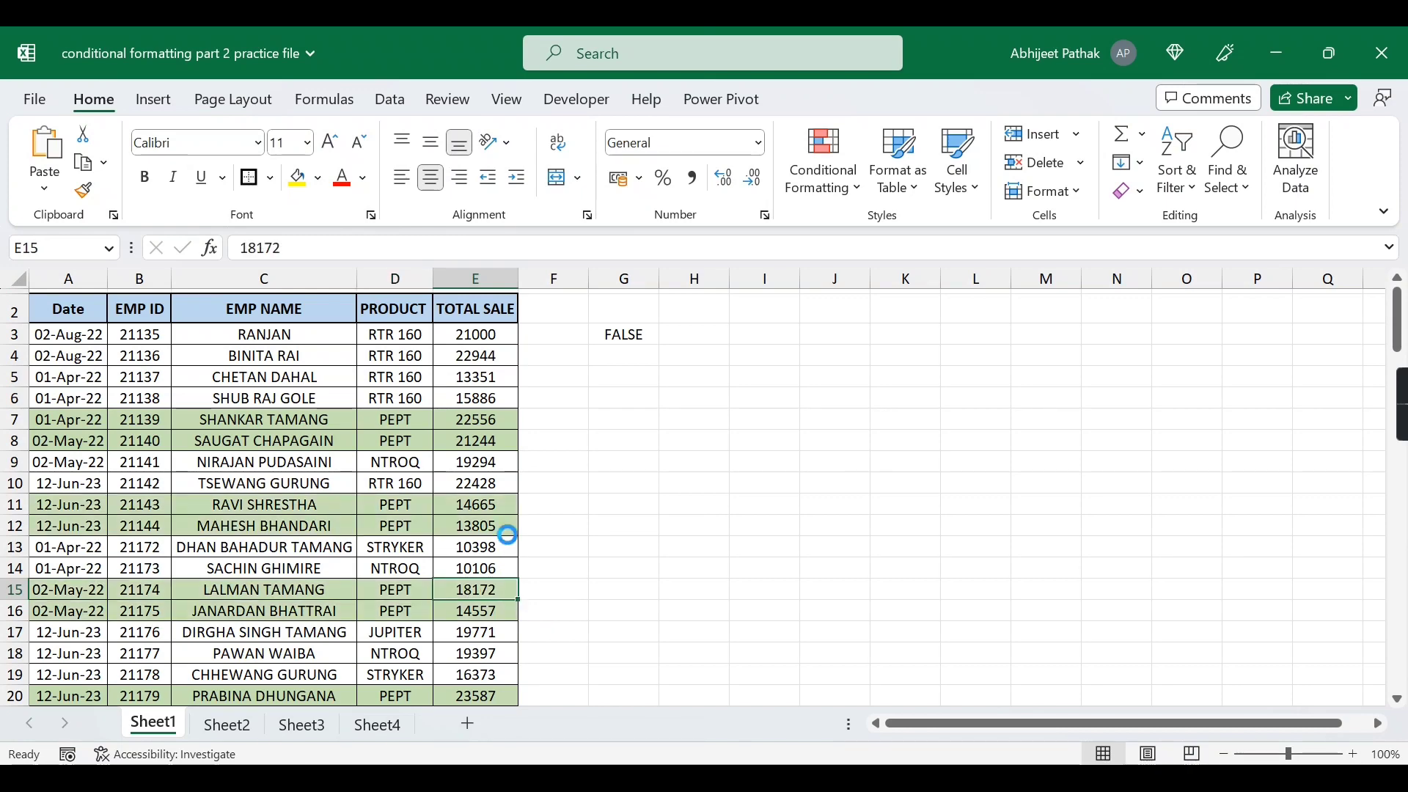
key("ctrl+z")
left_click(624, 338)
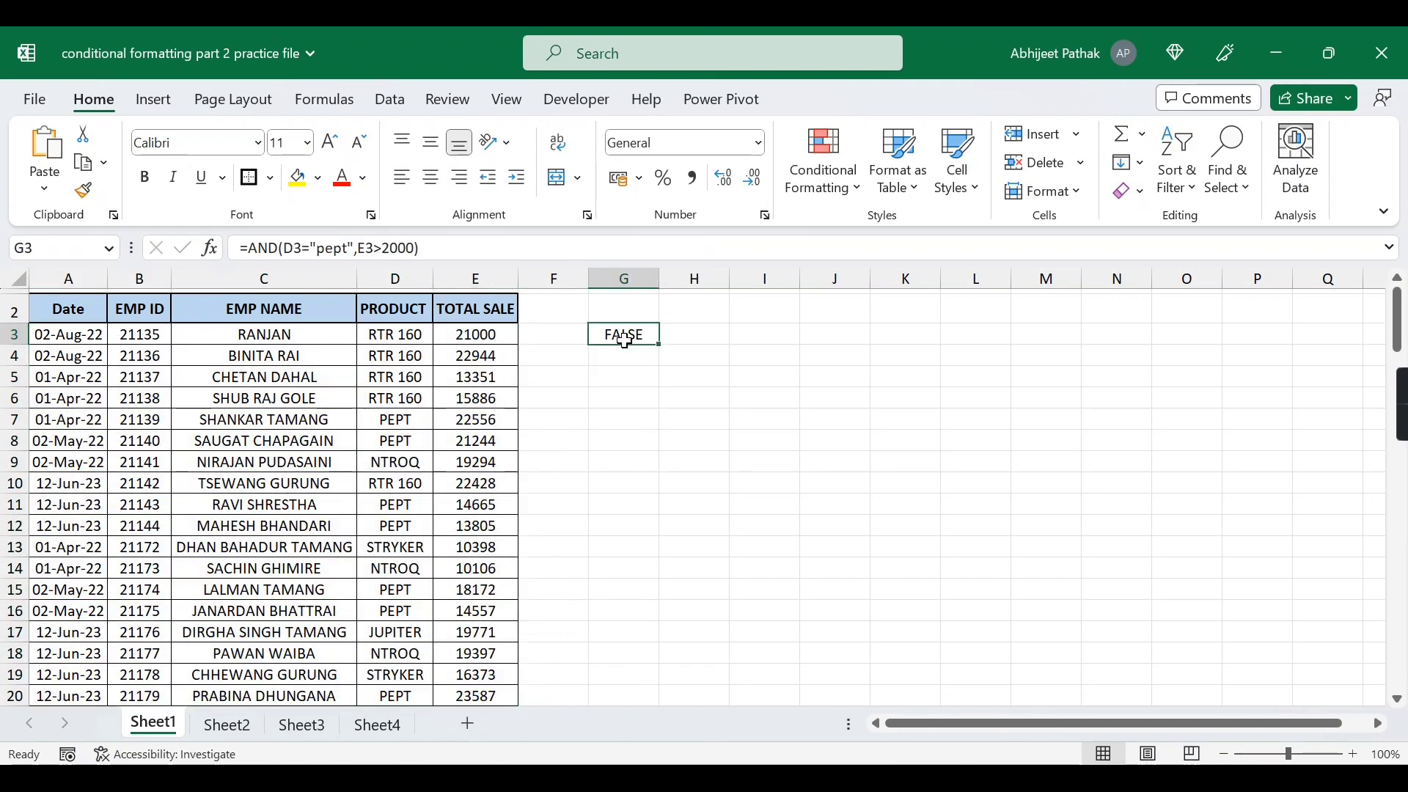
key("Delete")
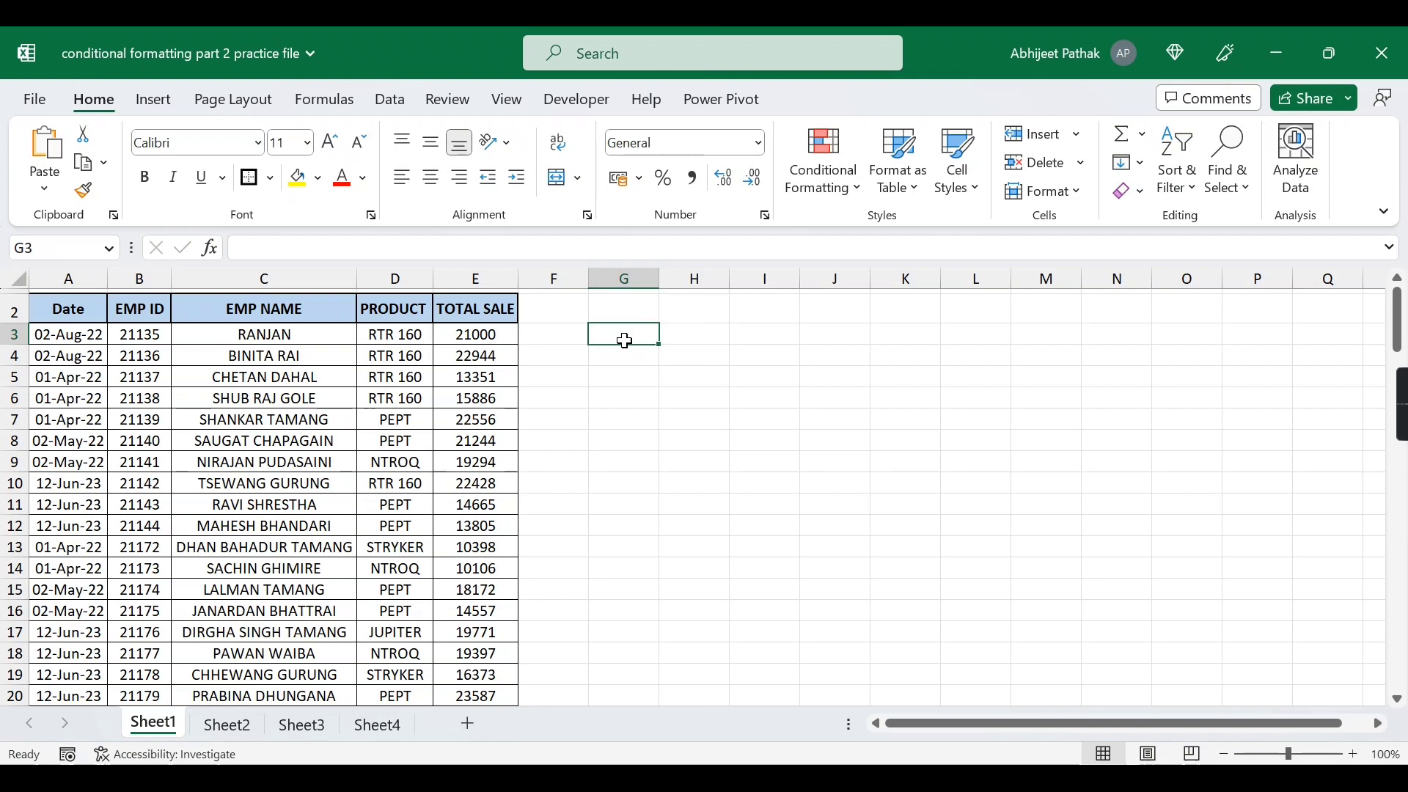
Step: Examine the entries in the EMP NAME column and the full first record across A3:E3
left_click(283, 341)
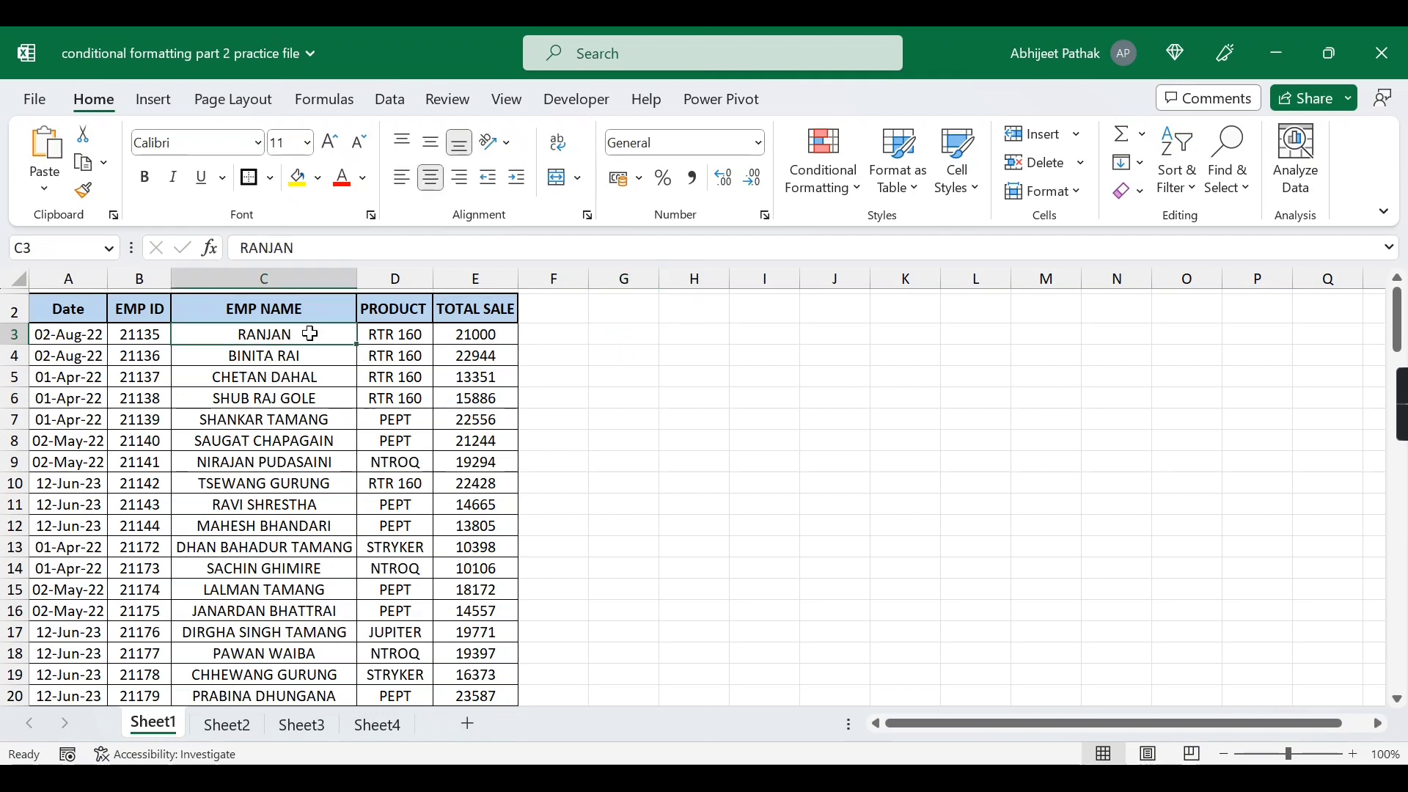
left_click(286, 300)
left_click(307, 336)
left_click(560, 335)
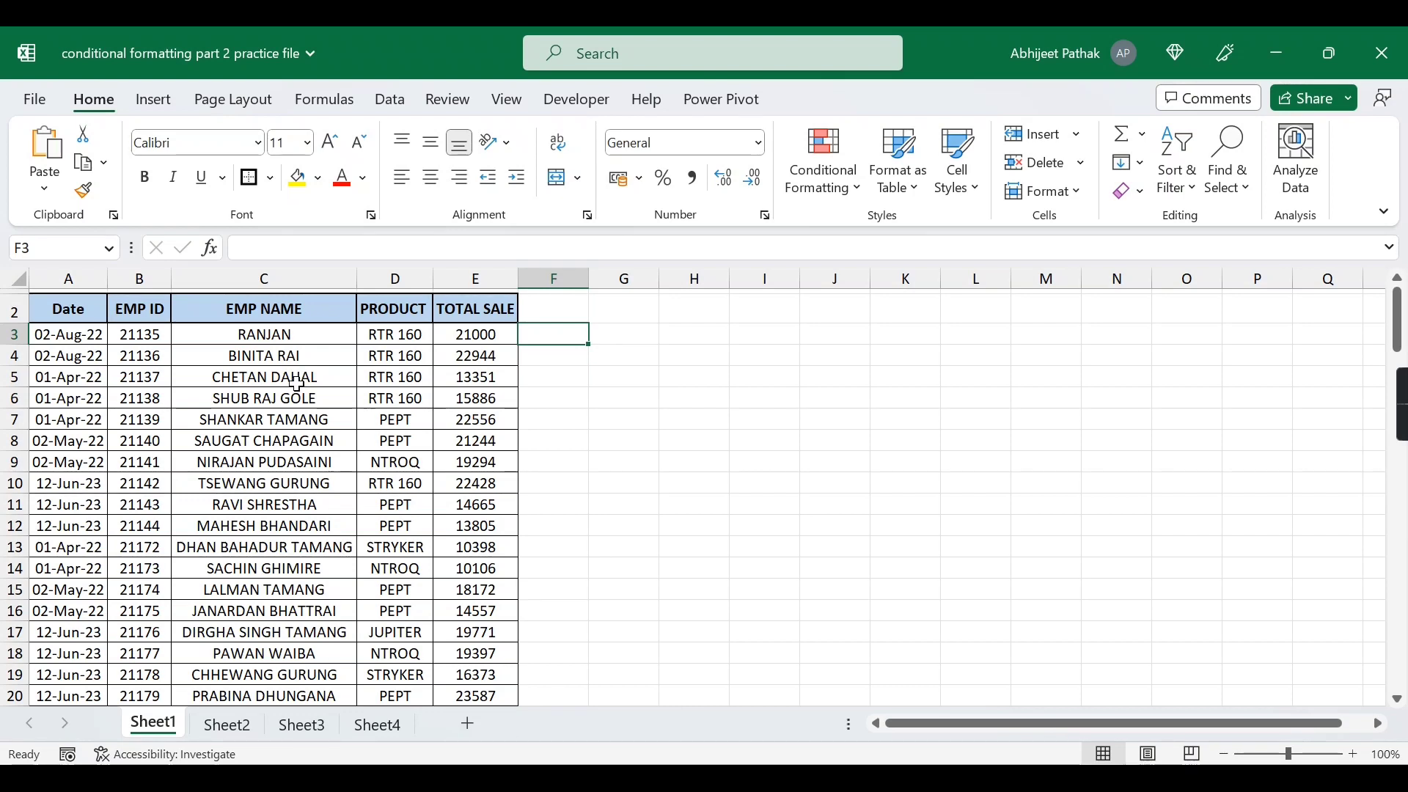
left_click_drag(291, 337, 330, 354)
left_click(344, 376)
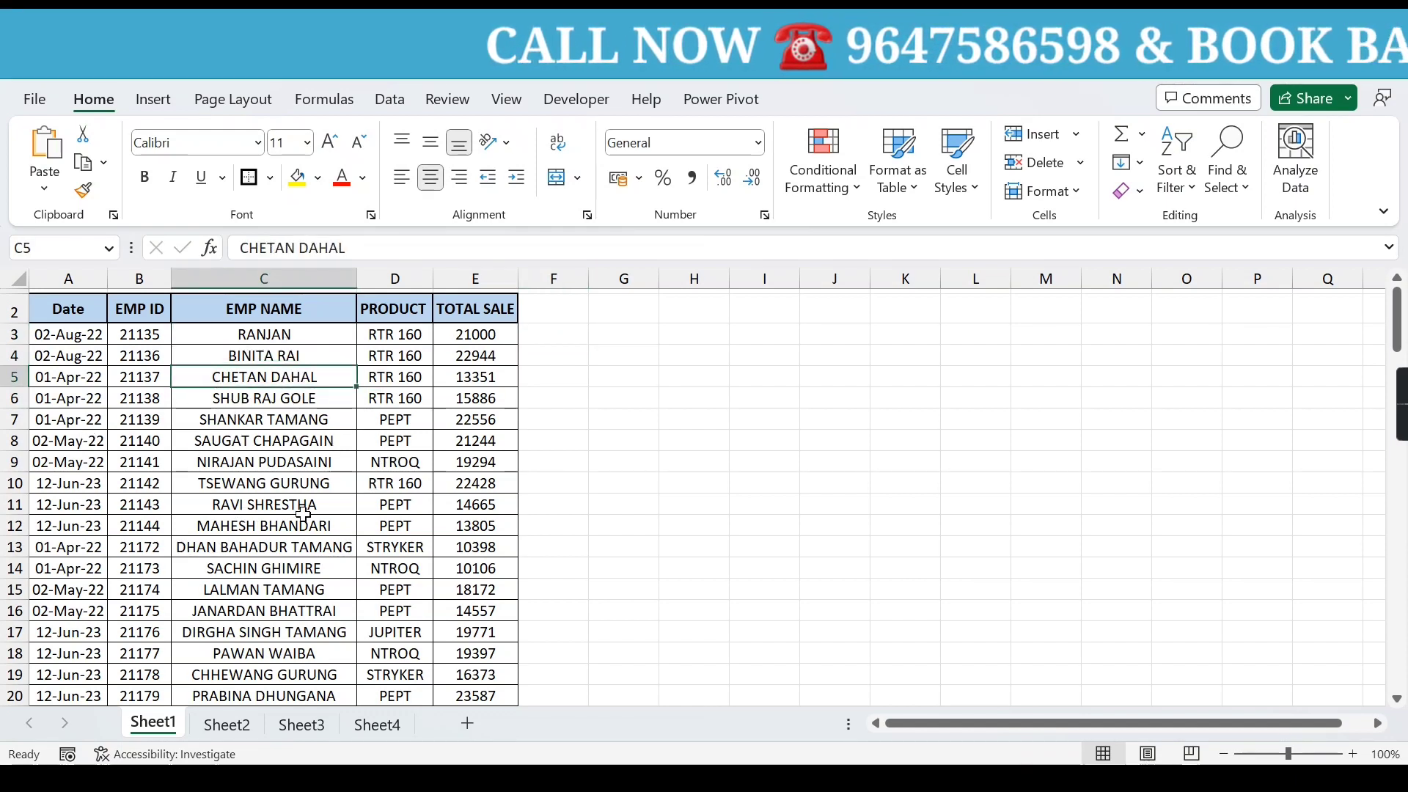
left_click_drag(65, 339, 476, 337)
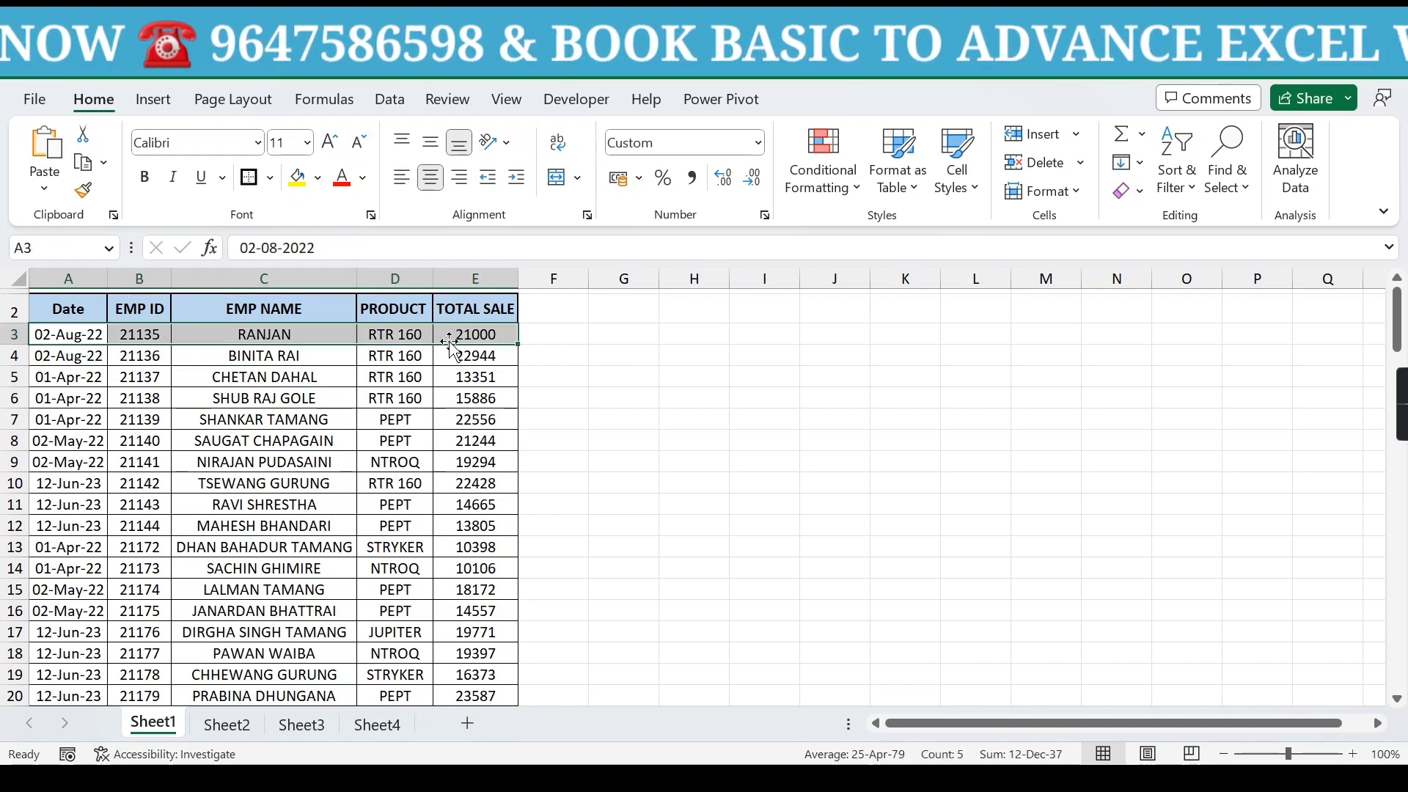
left_click(613, 337)
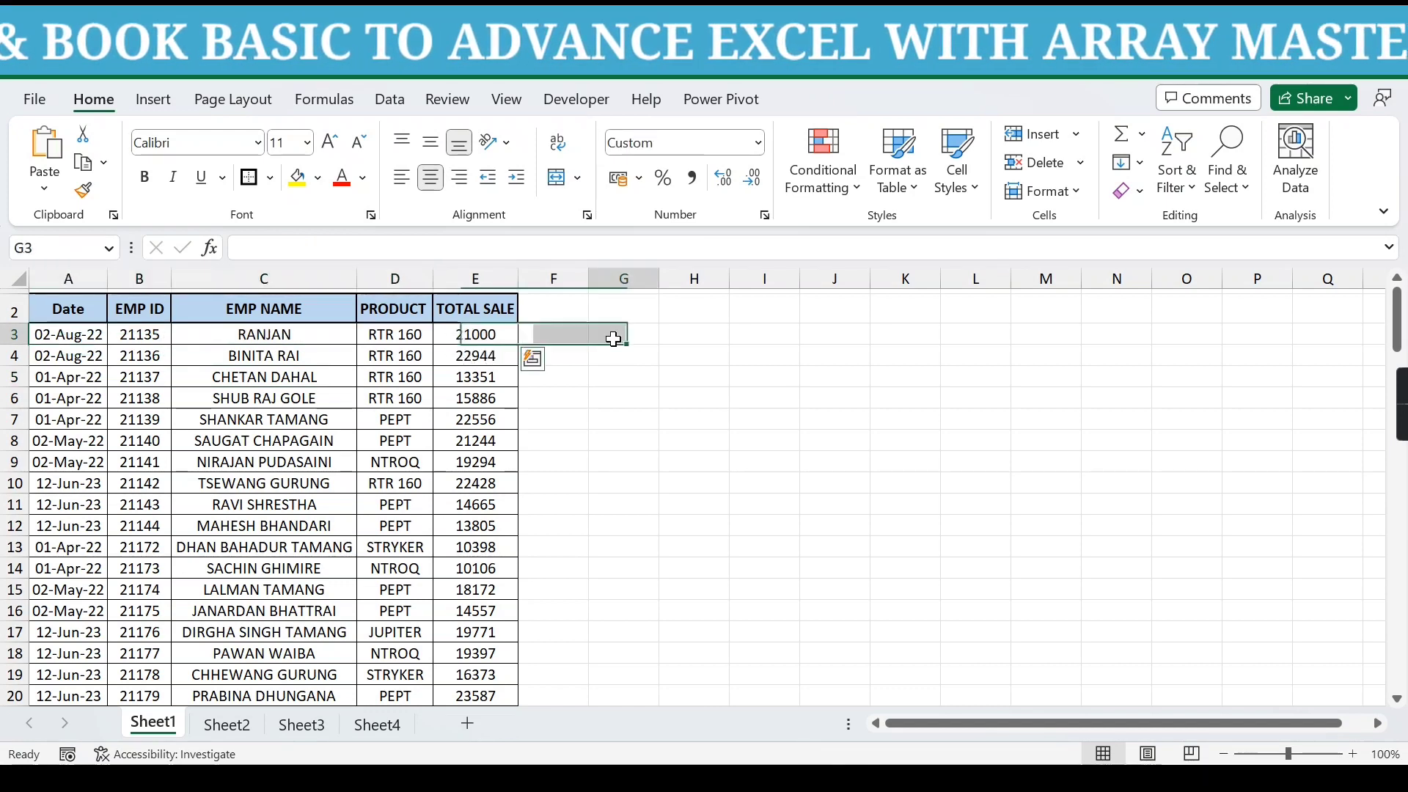
left_click(286, 338)
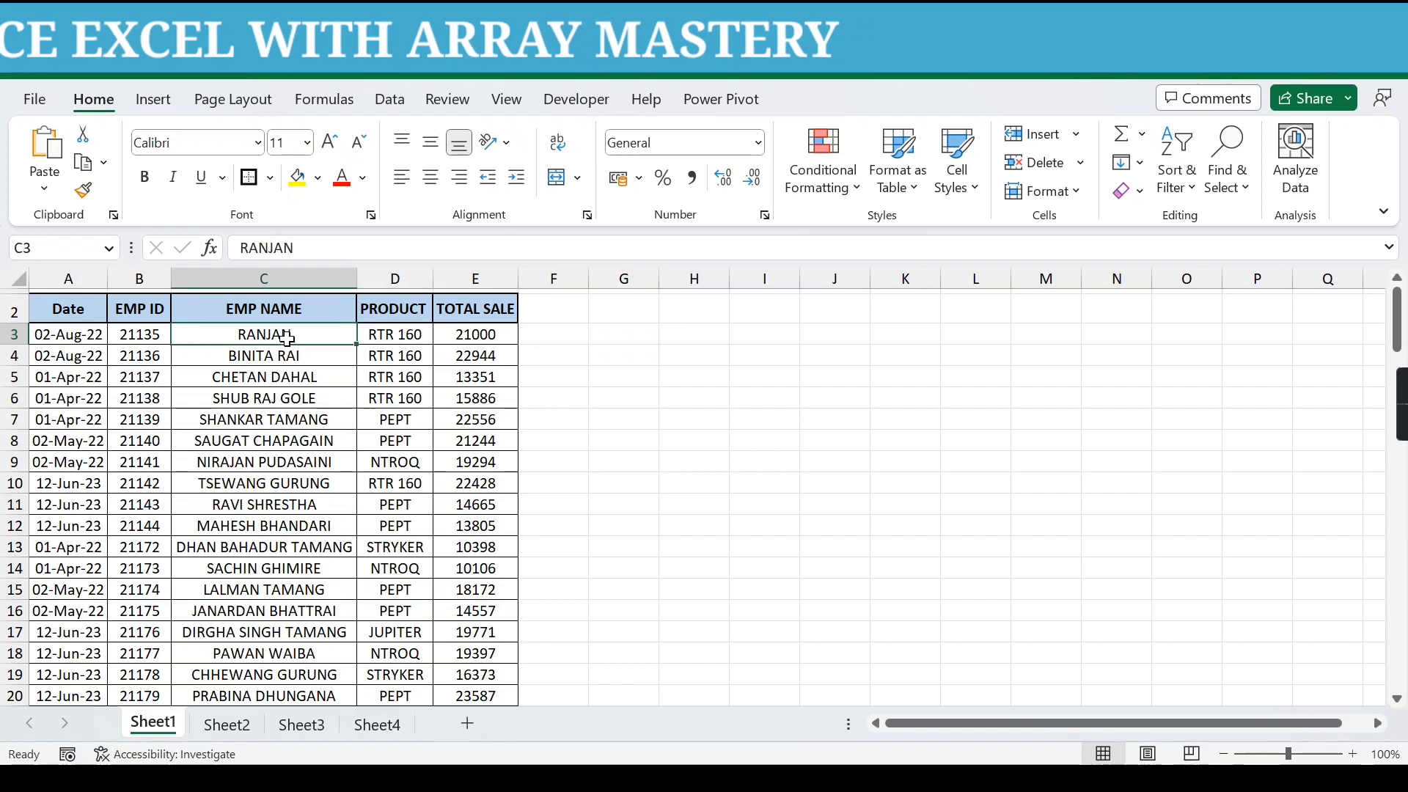
left_click(608, 332)
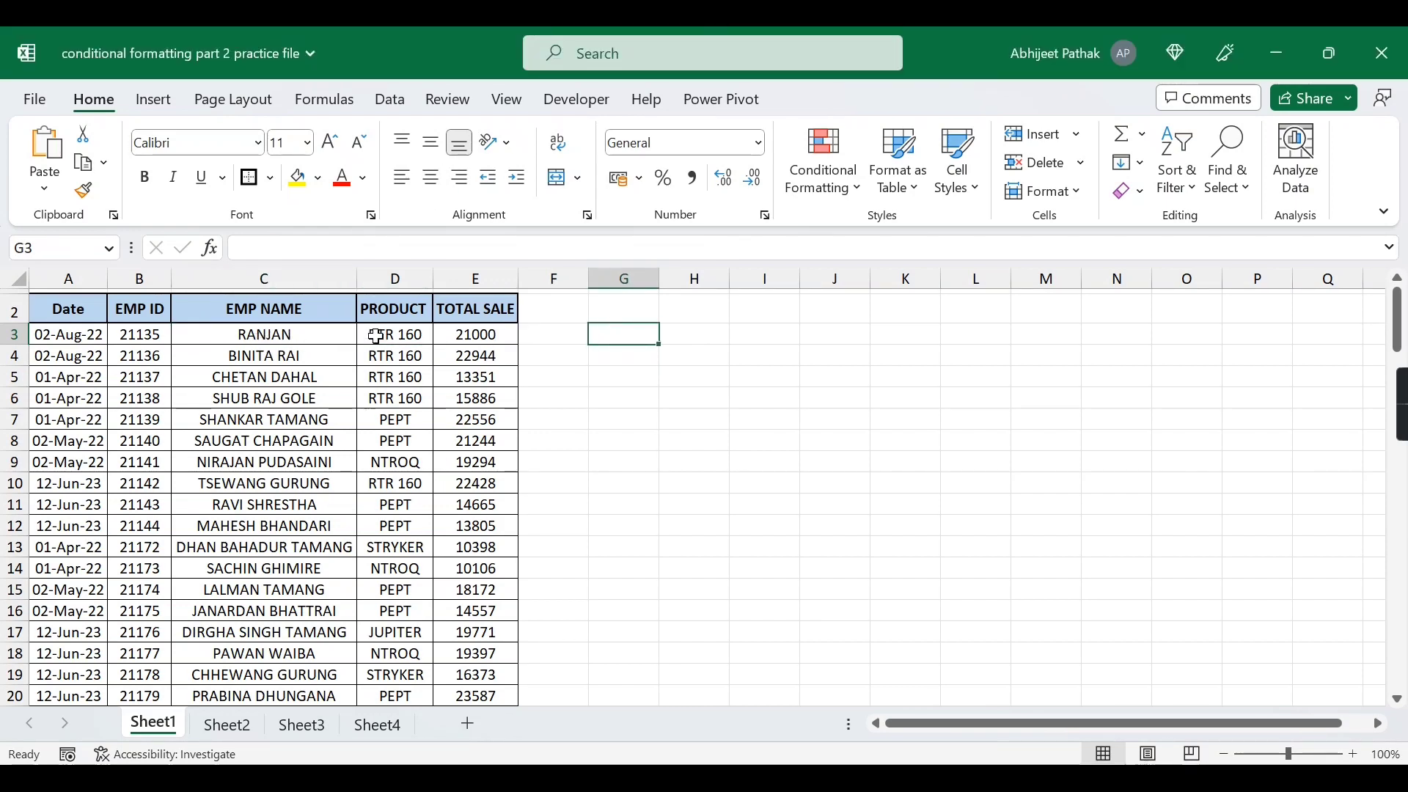
left_click_drag(91, 344, 492, 344)
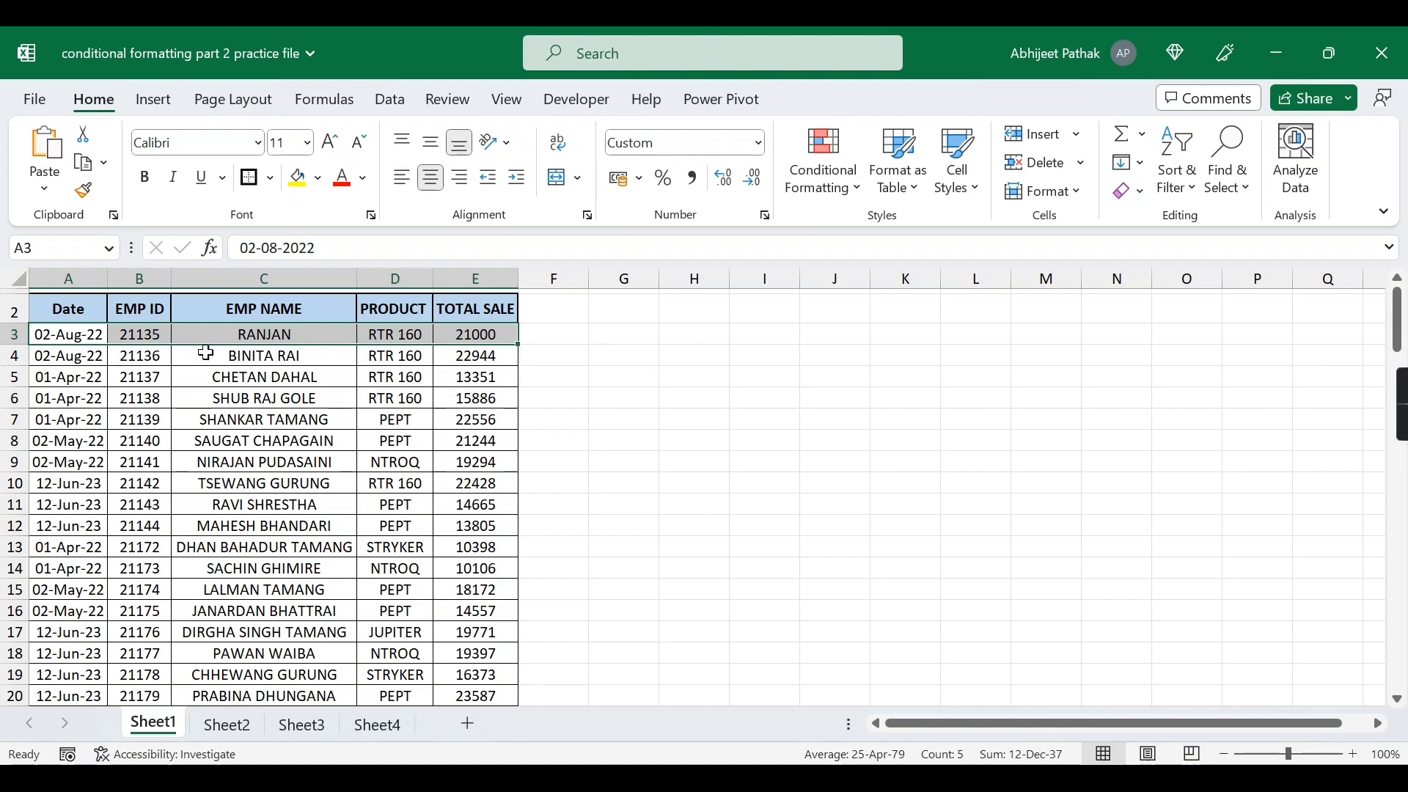
Step: Enter the formula =FIND(LOWER(C3),C3) in cell G3
left_click(598, 333)
type("=")
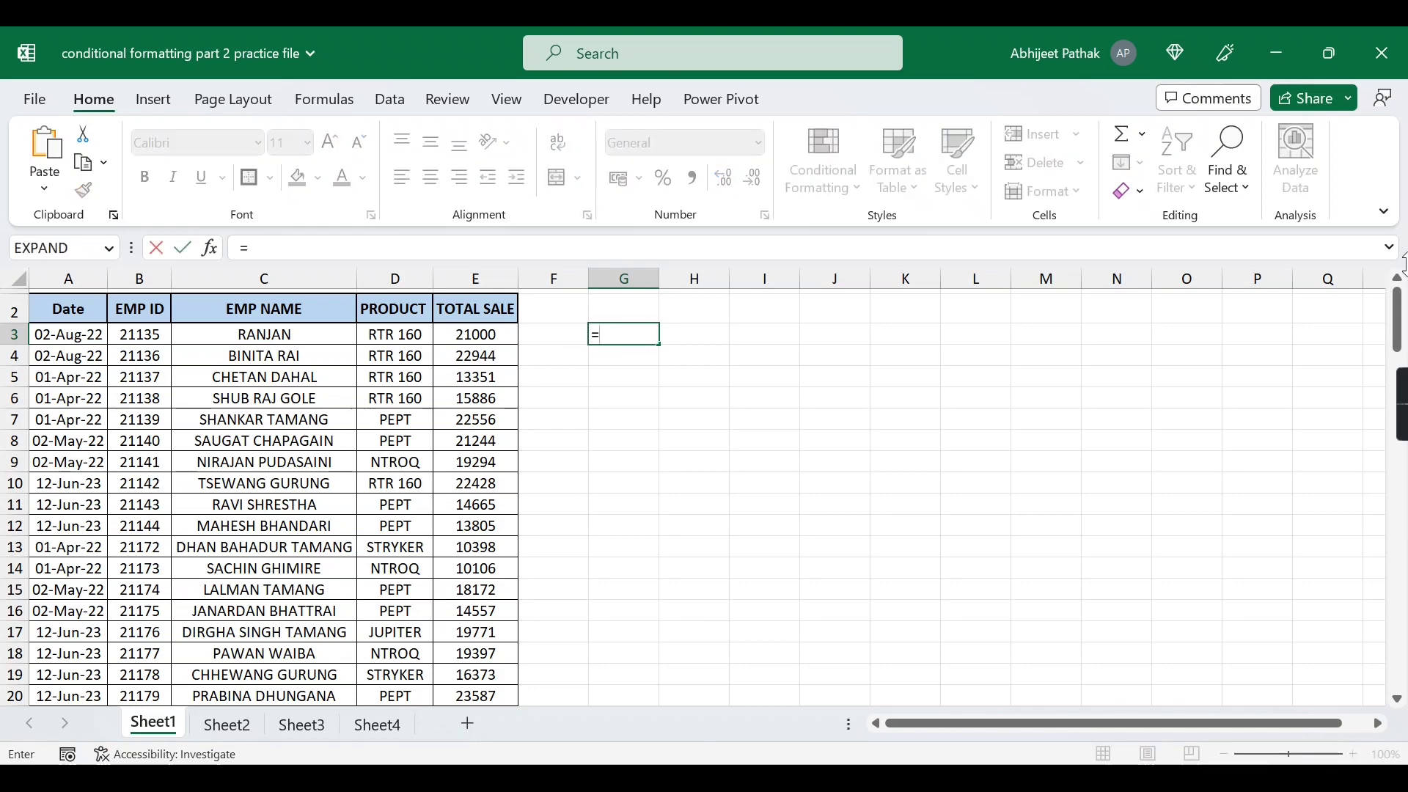
type("find")
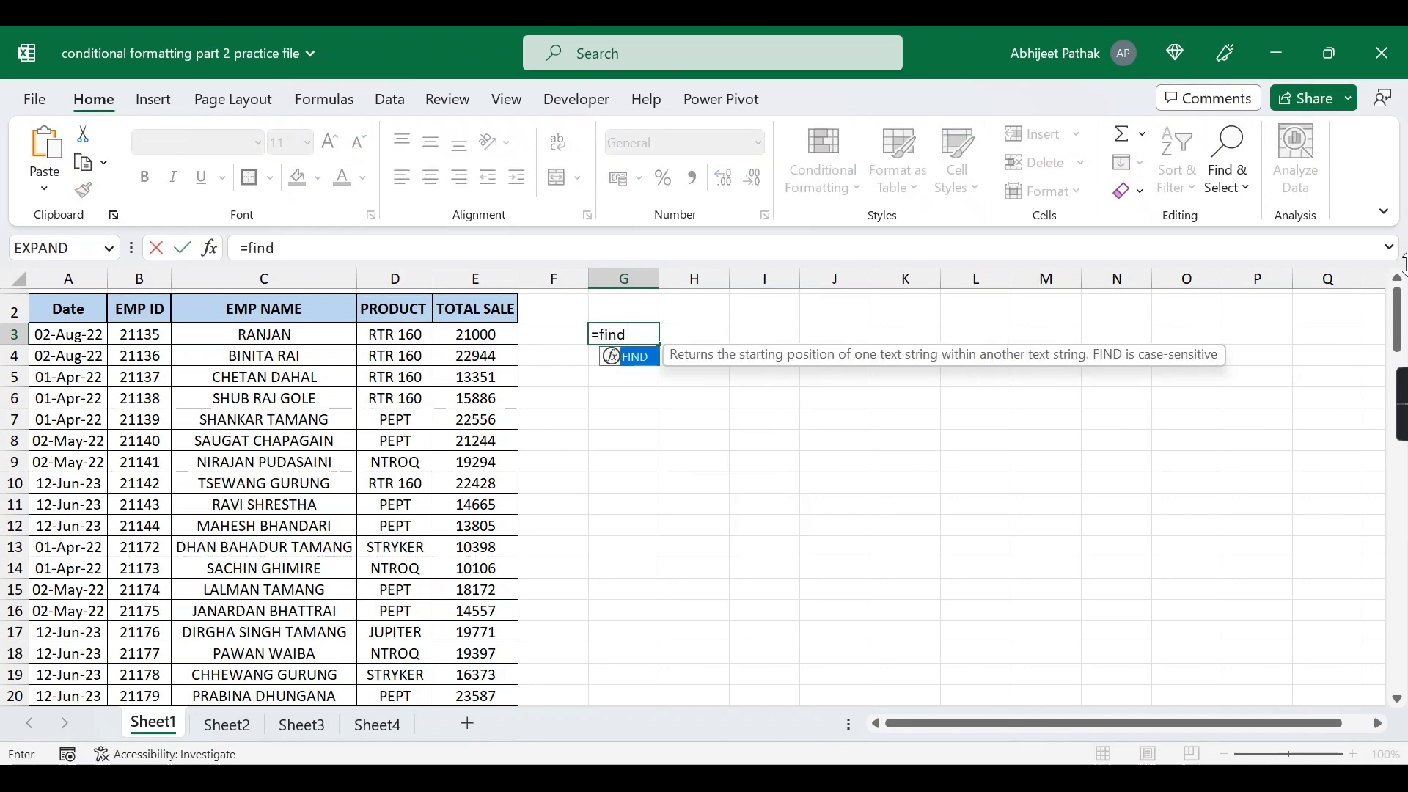
key("Tab")
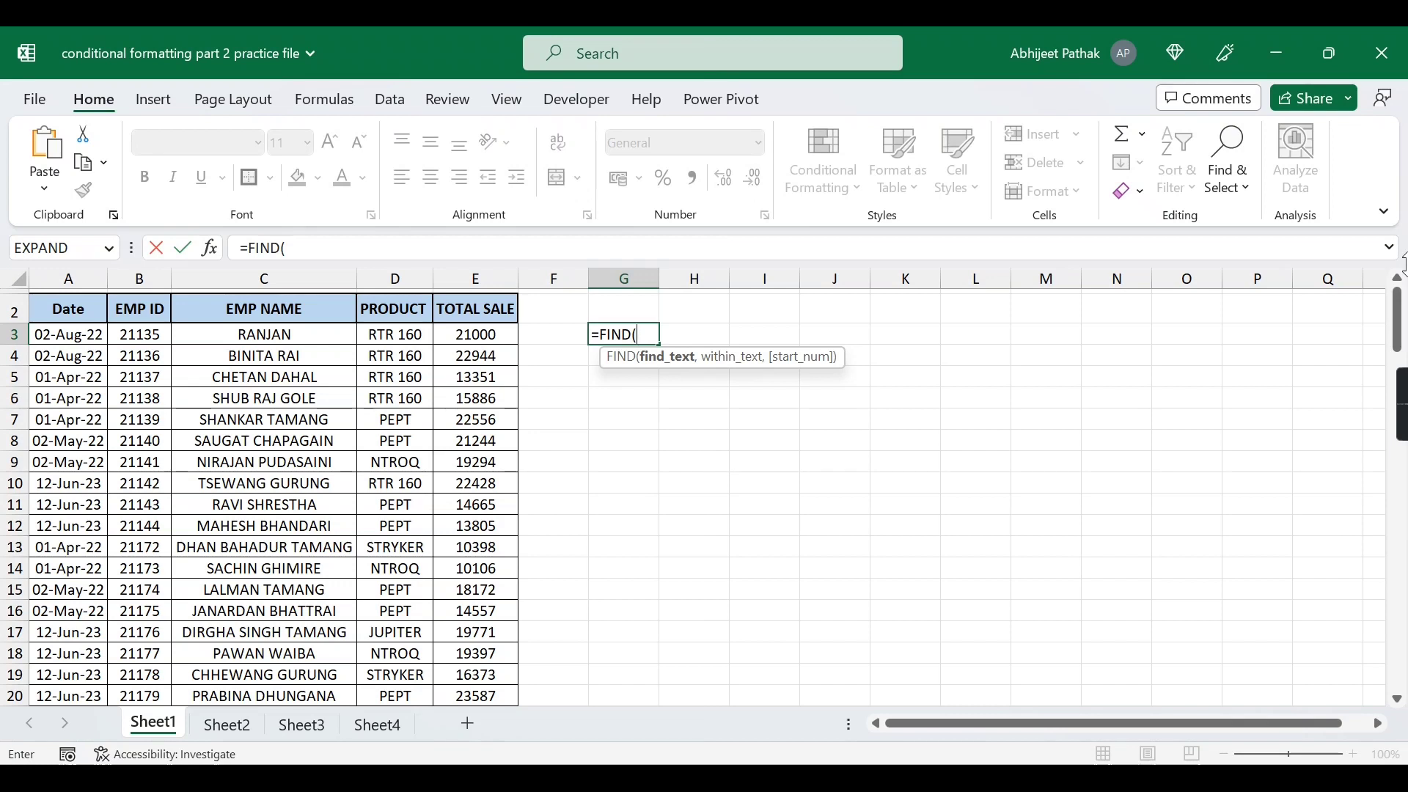
type("low")
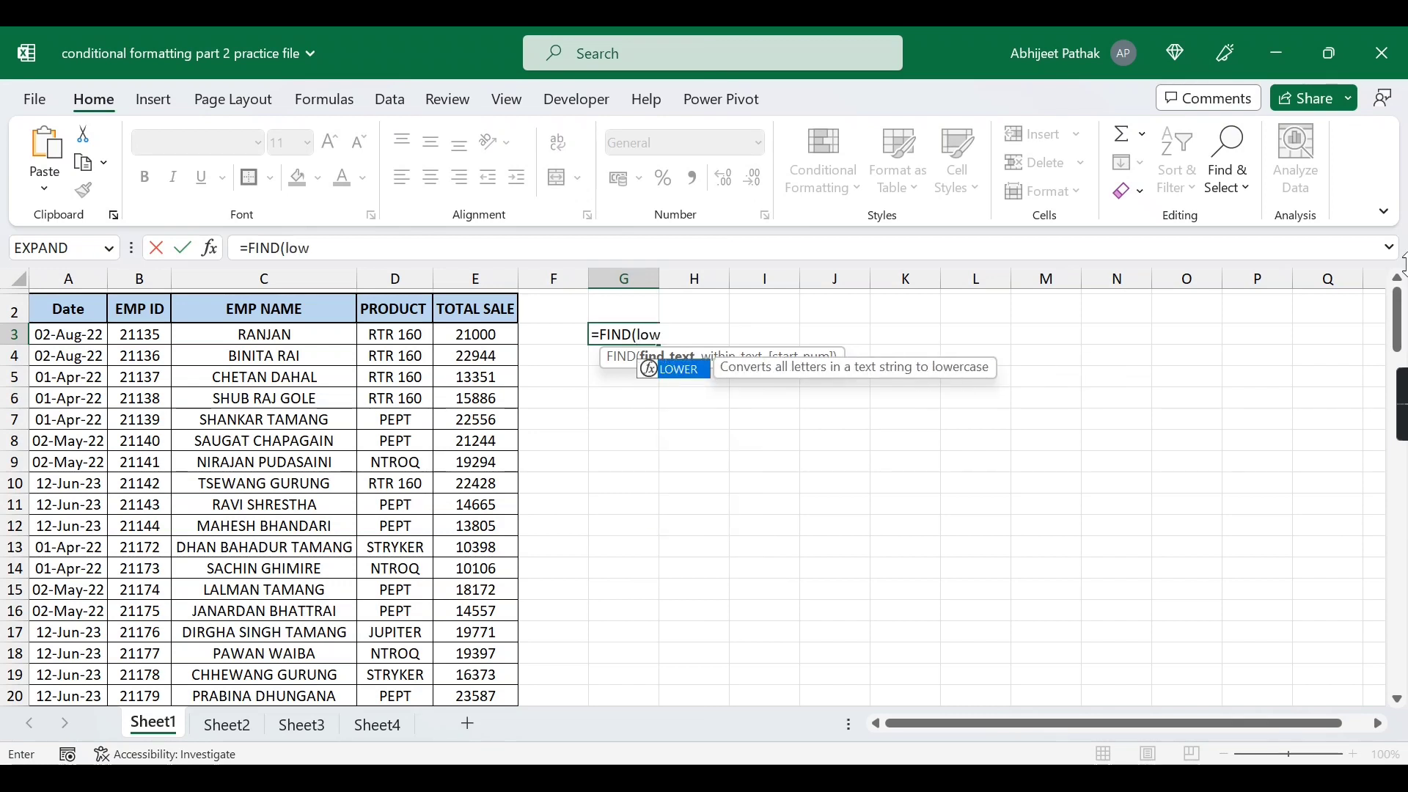
key("Tab")
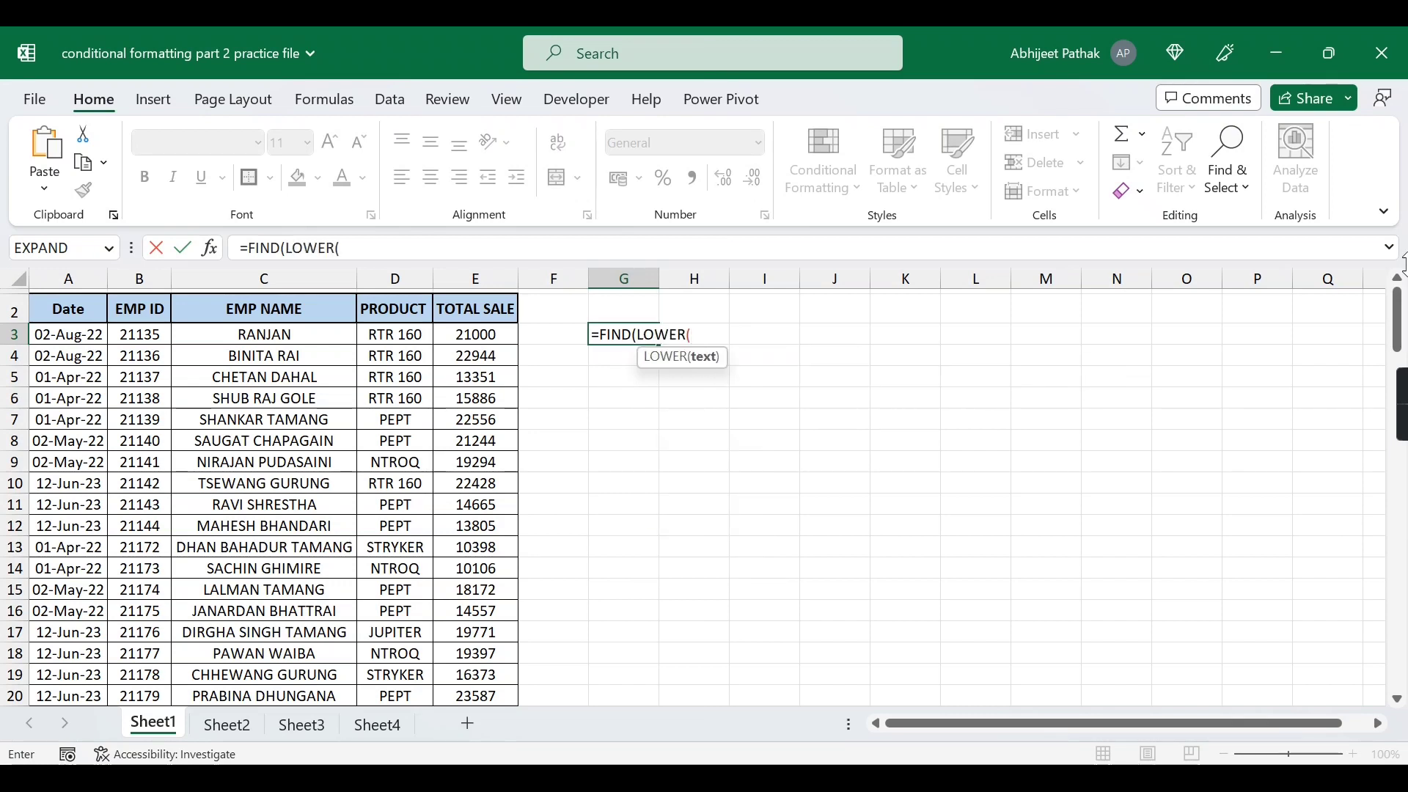
left_click(305, 338)
type(")=")
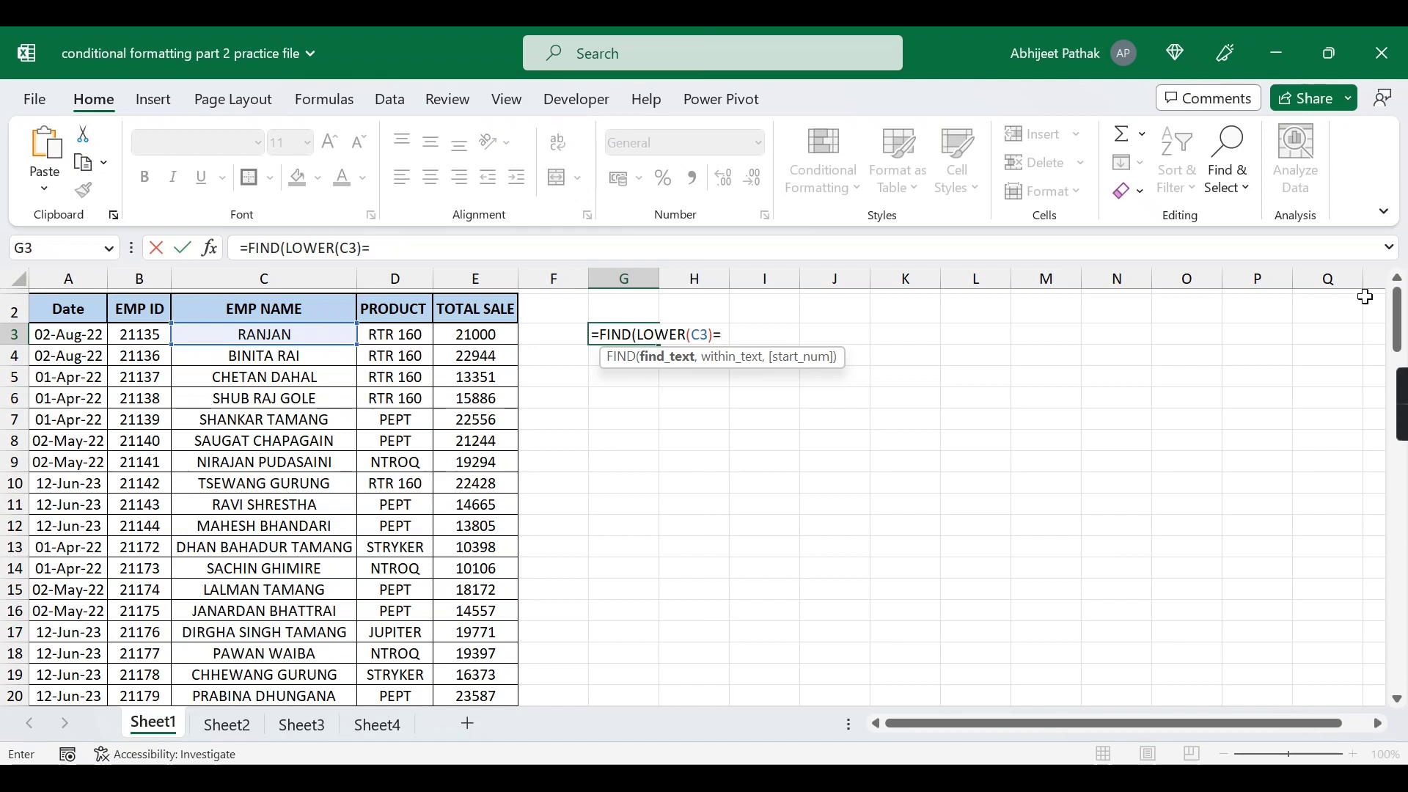
left_click(300, 335)
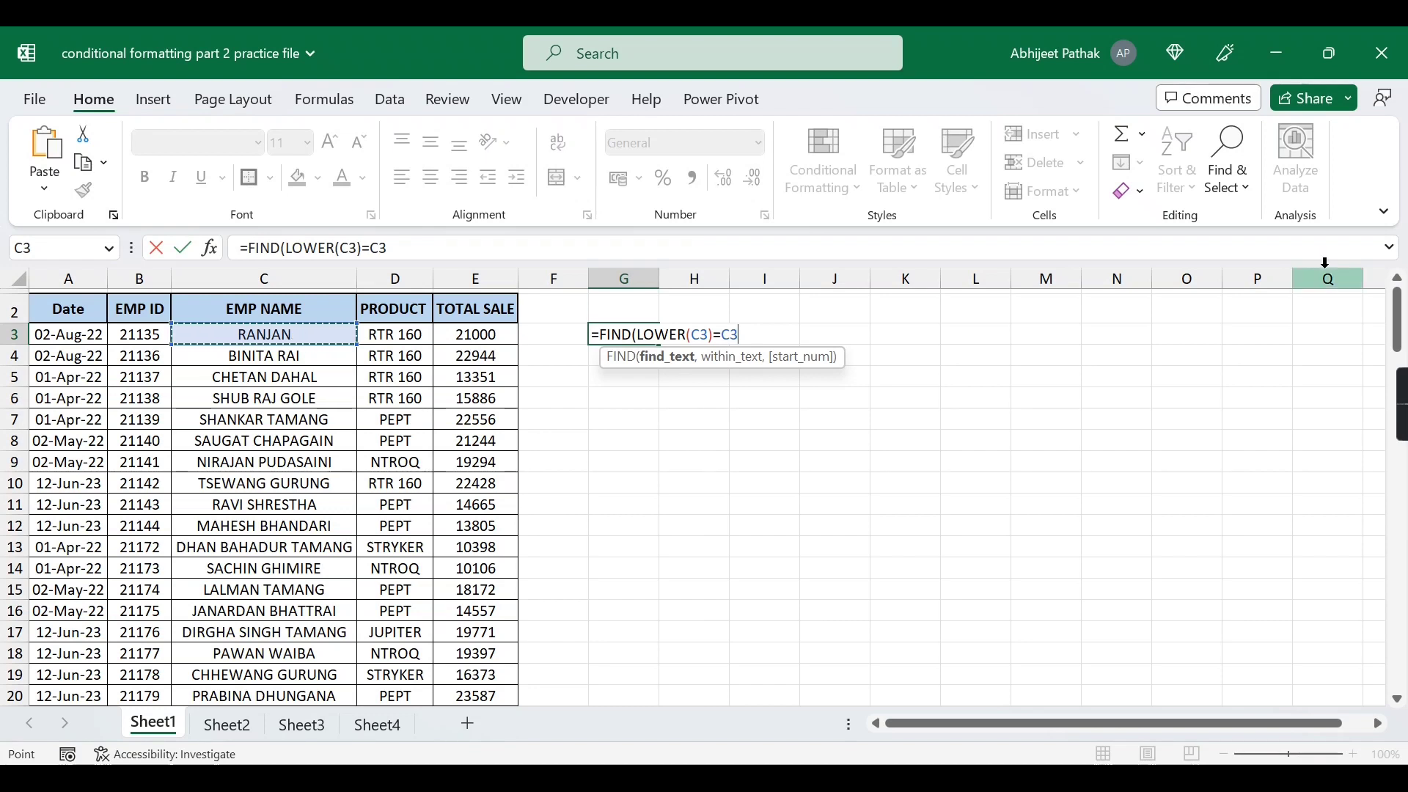
key("BackSpace")
key("BackSpace")
key("BackSpace")
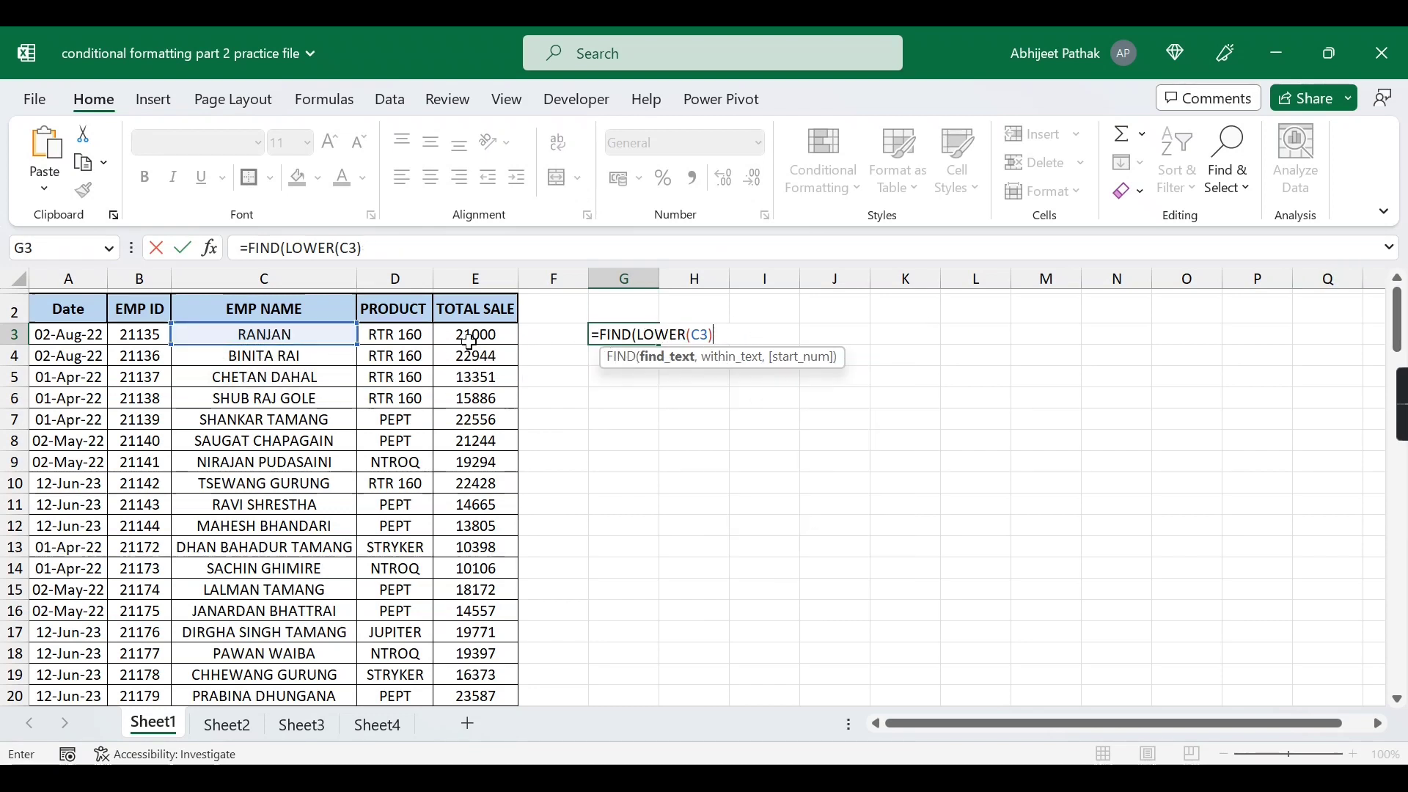
type("),")
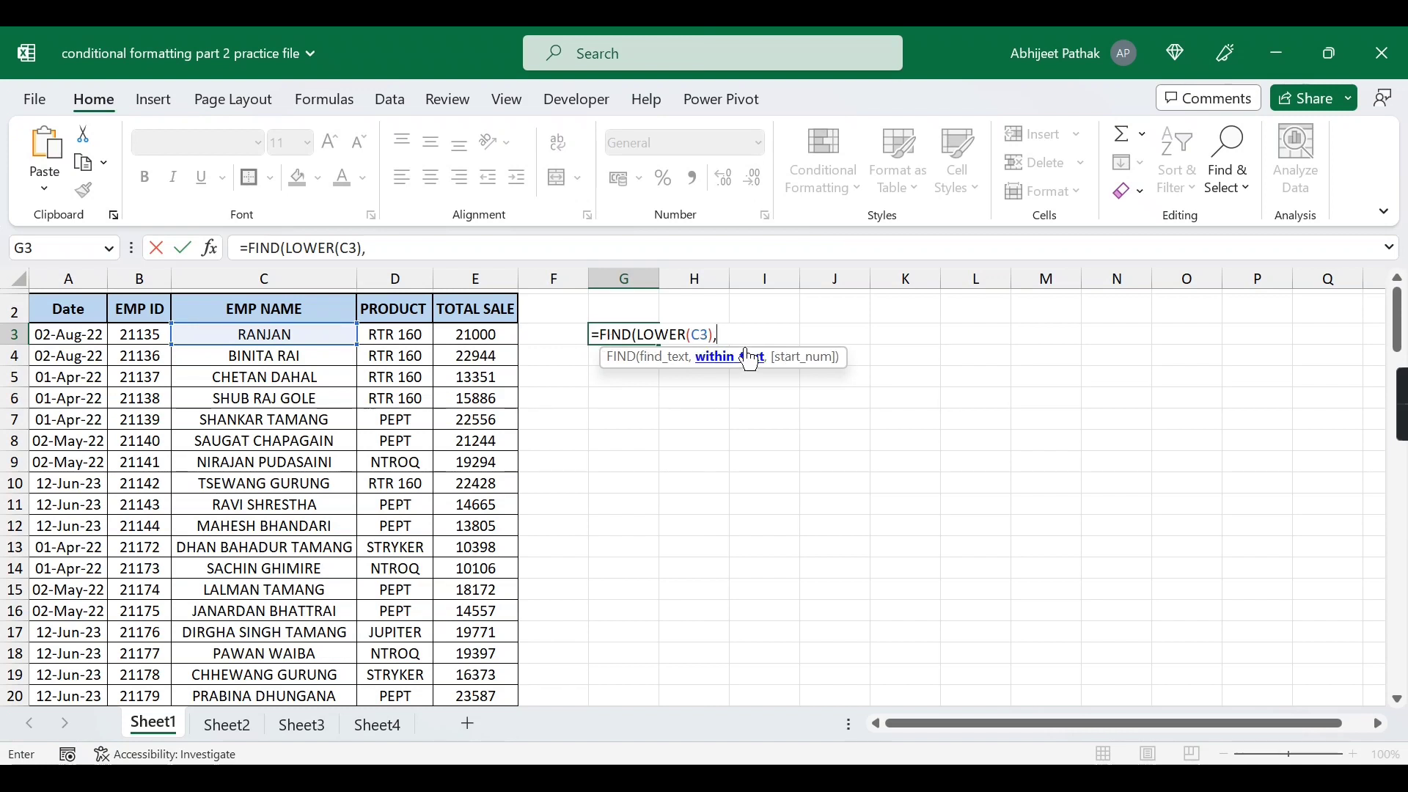
left_click(266, 337)
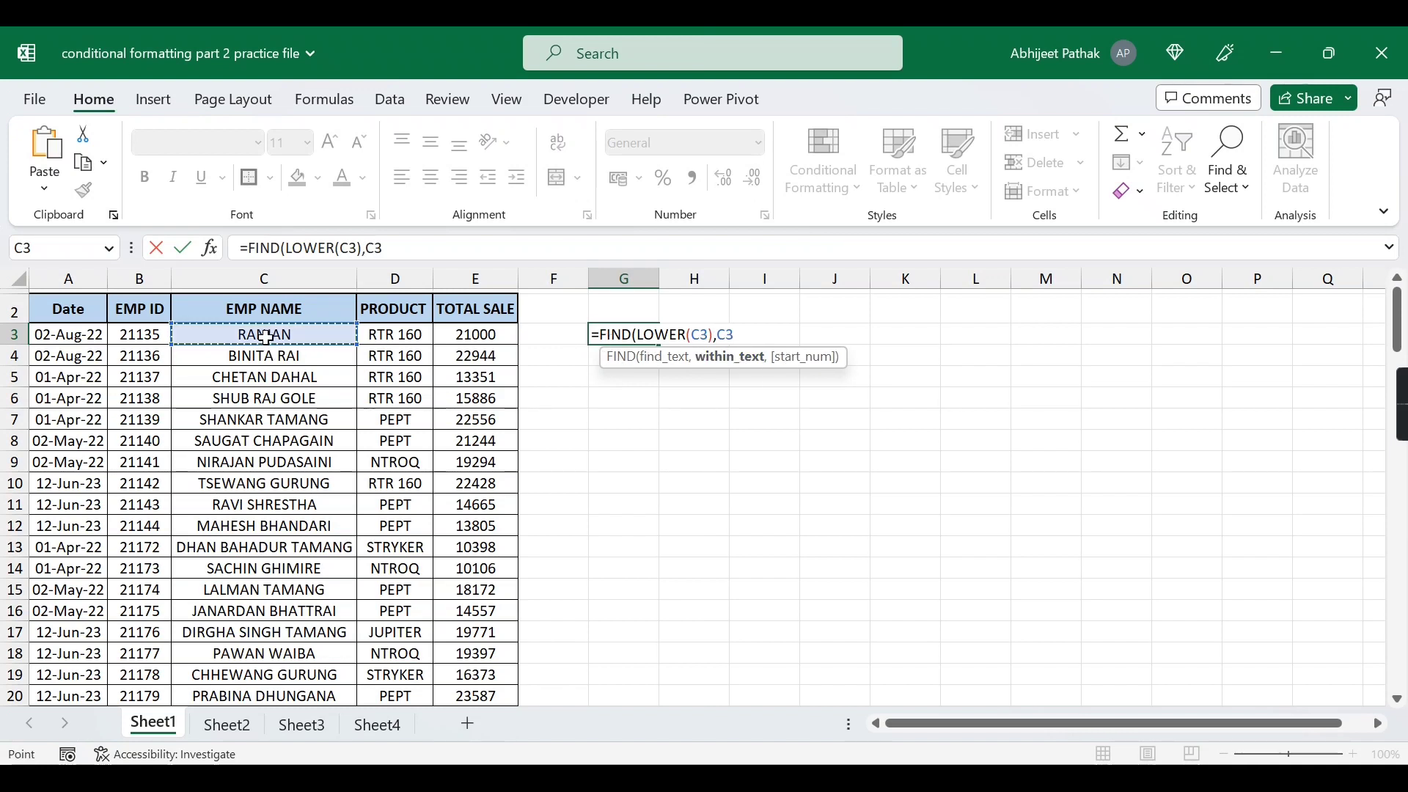
type(")")
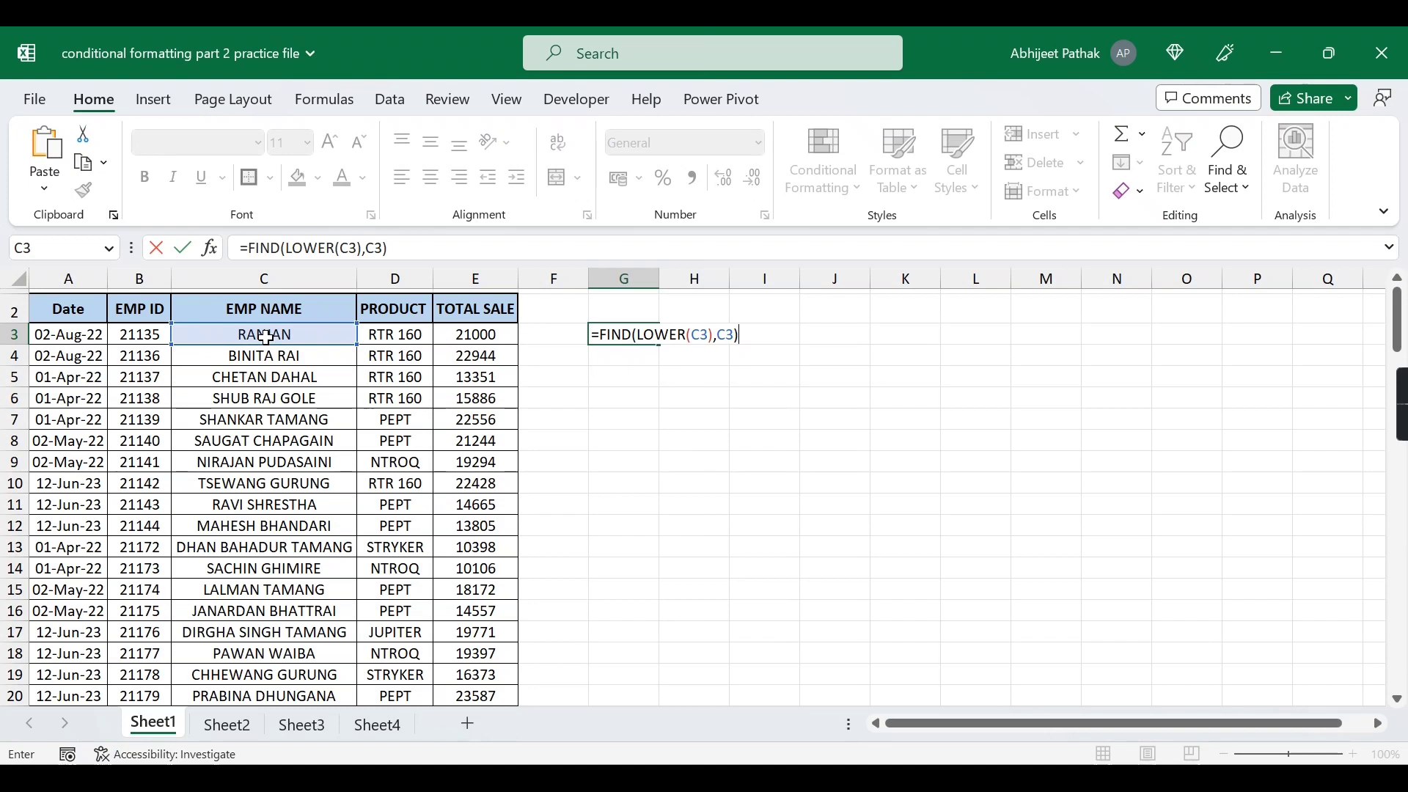
key("Return")
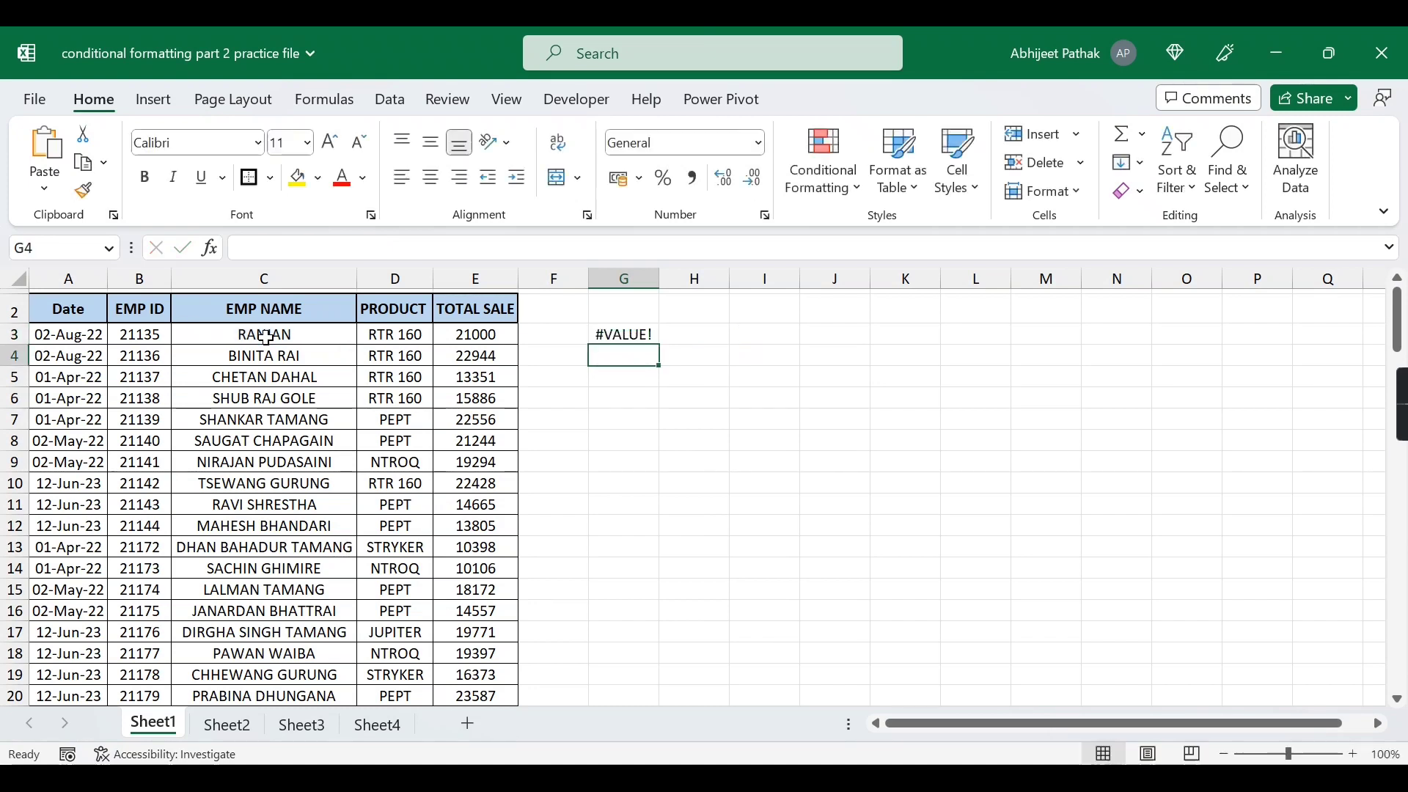
Step: Evaluate the LOWER(C3) part of the G3 formula in place, and leave the formula as it was
key("Up")
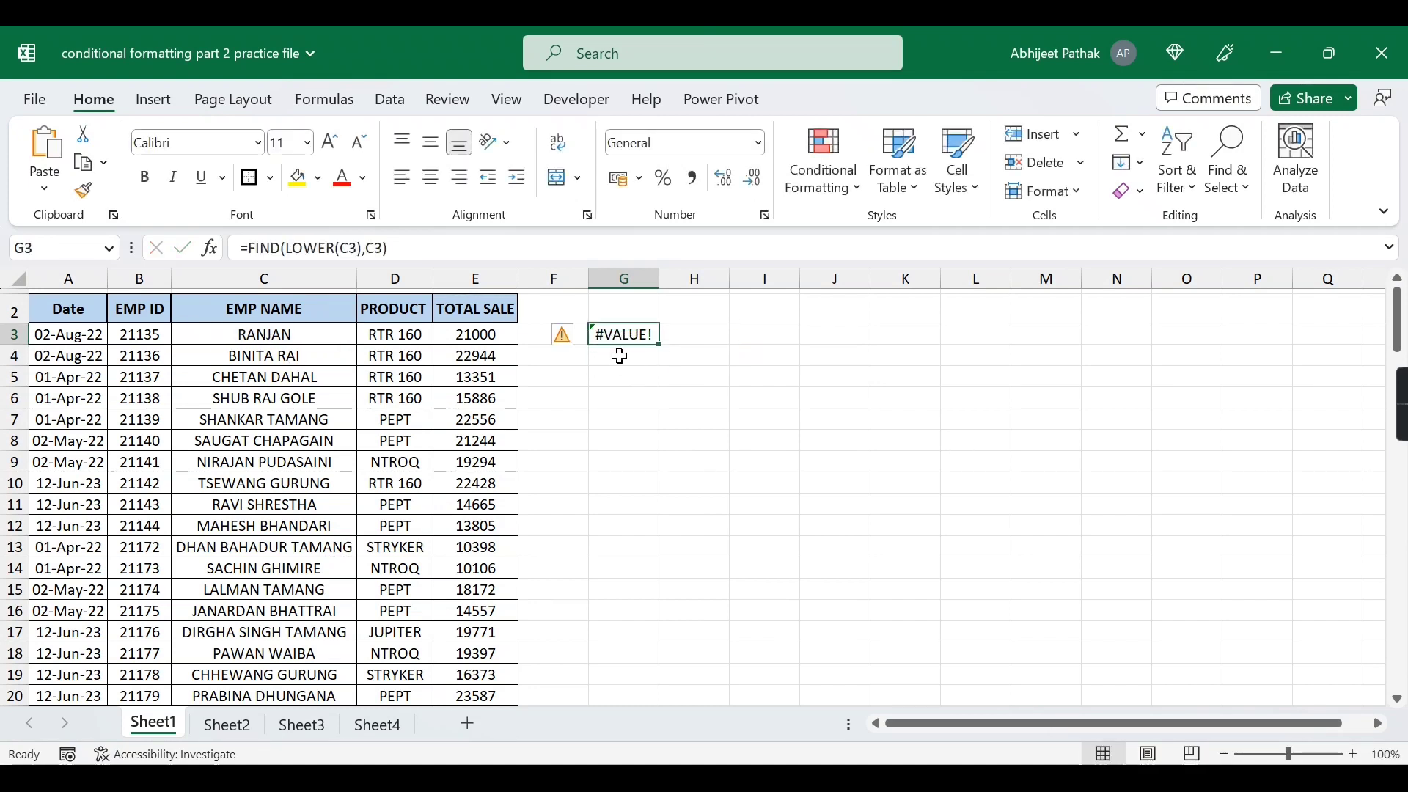
key("F2")
left_click_drag(288, 248, 343, 248)
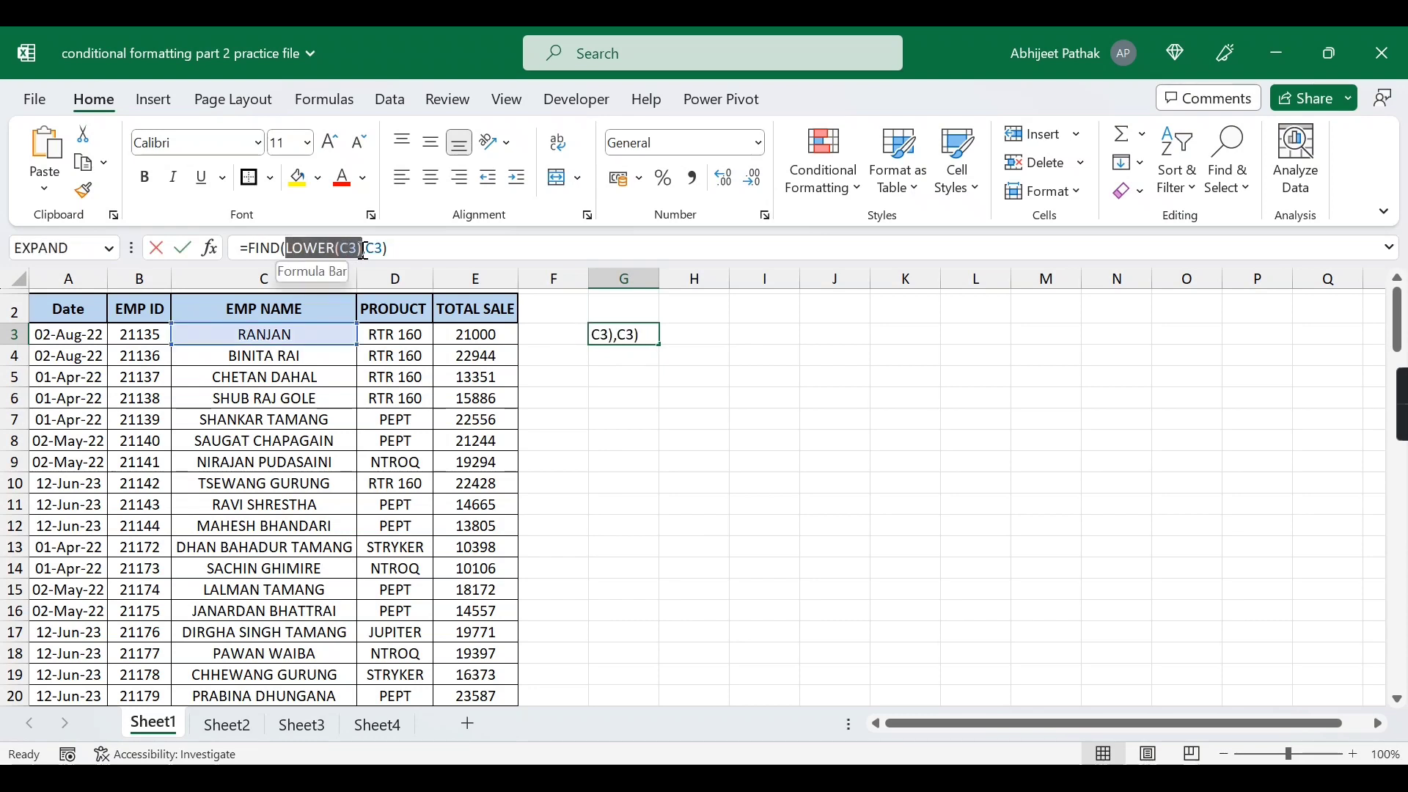
key("F9")
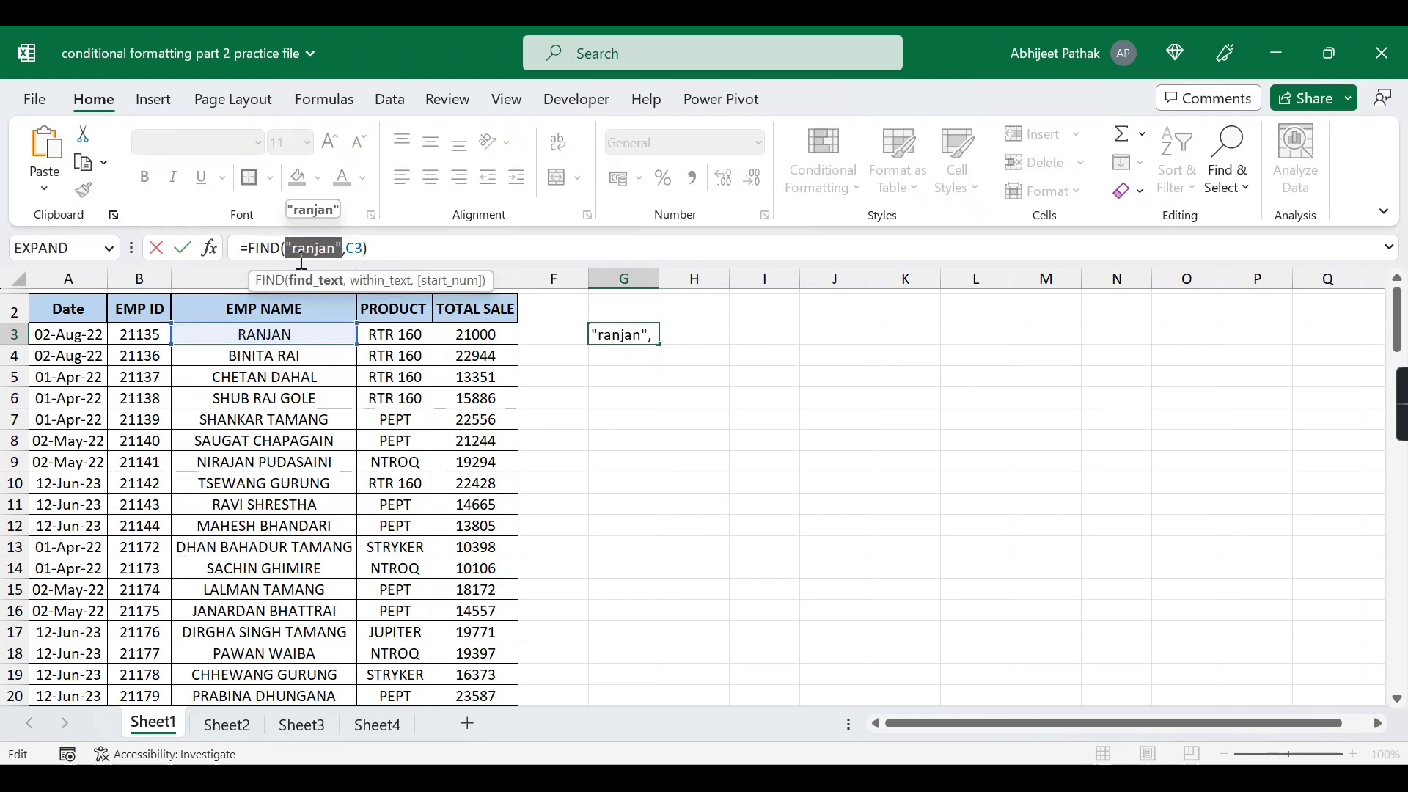
left_click(358, 248)
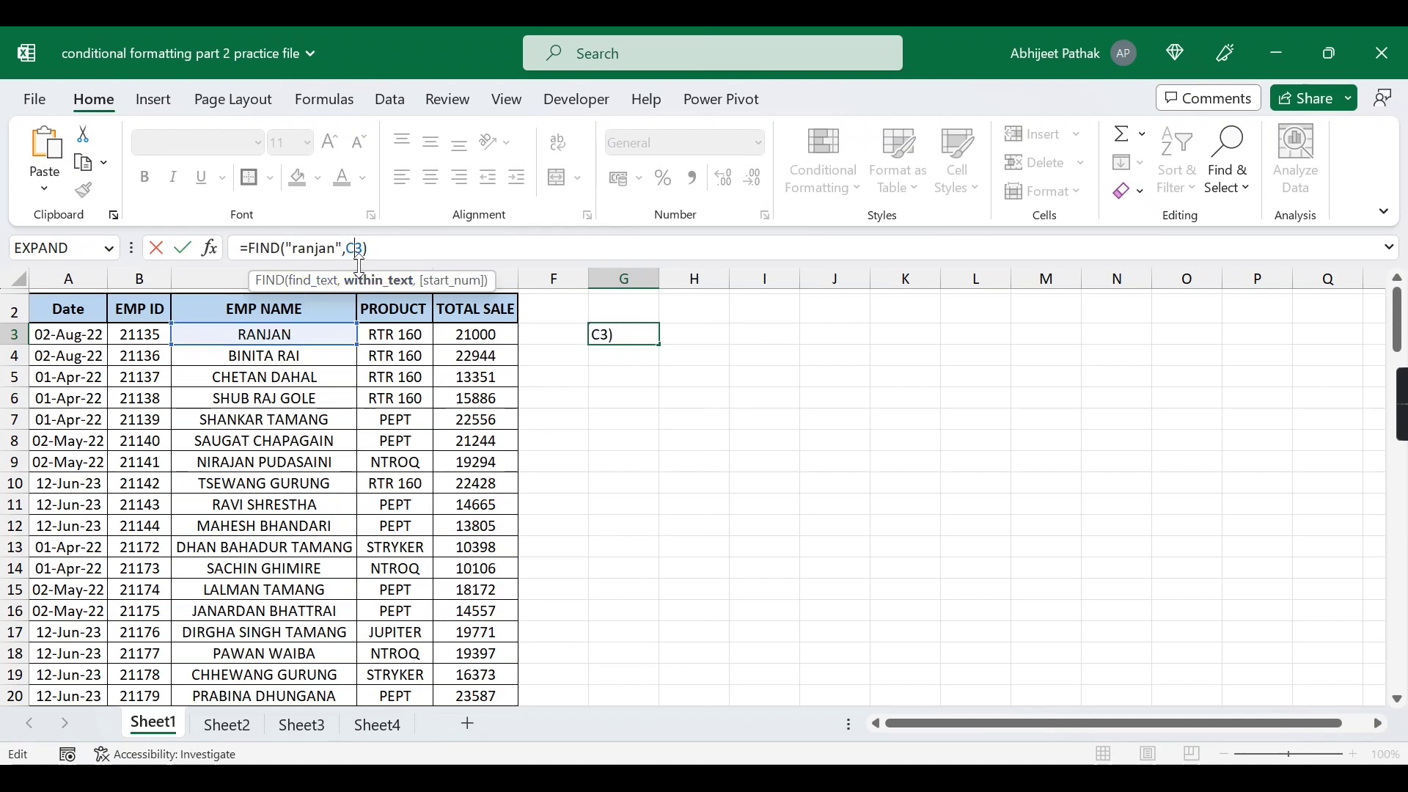
key("ctrl+Return")
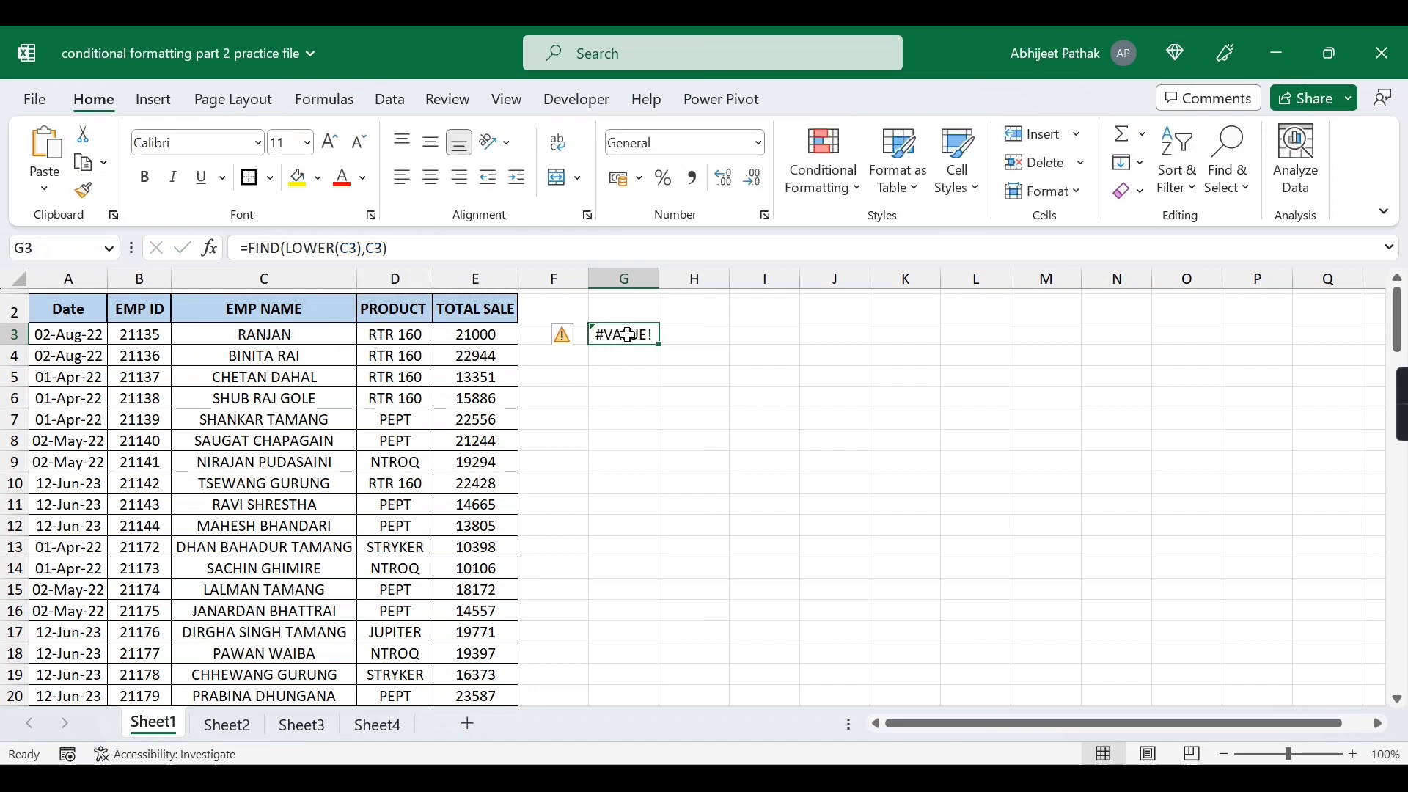
Step: Retype the employee name in cell C3 in all lowercase letters to test the FIND formula
left_click(290, 333)
type("ranjan")
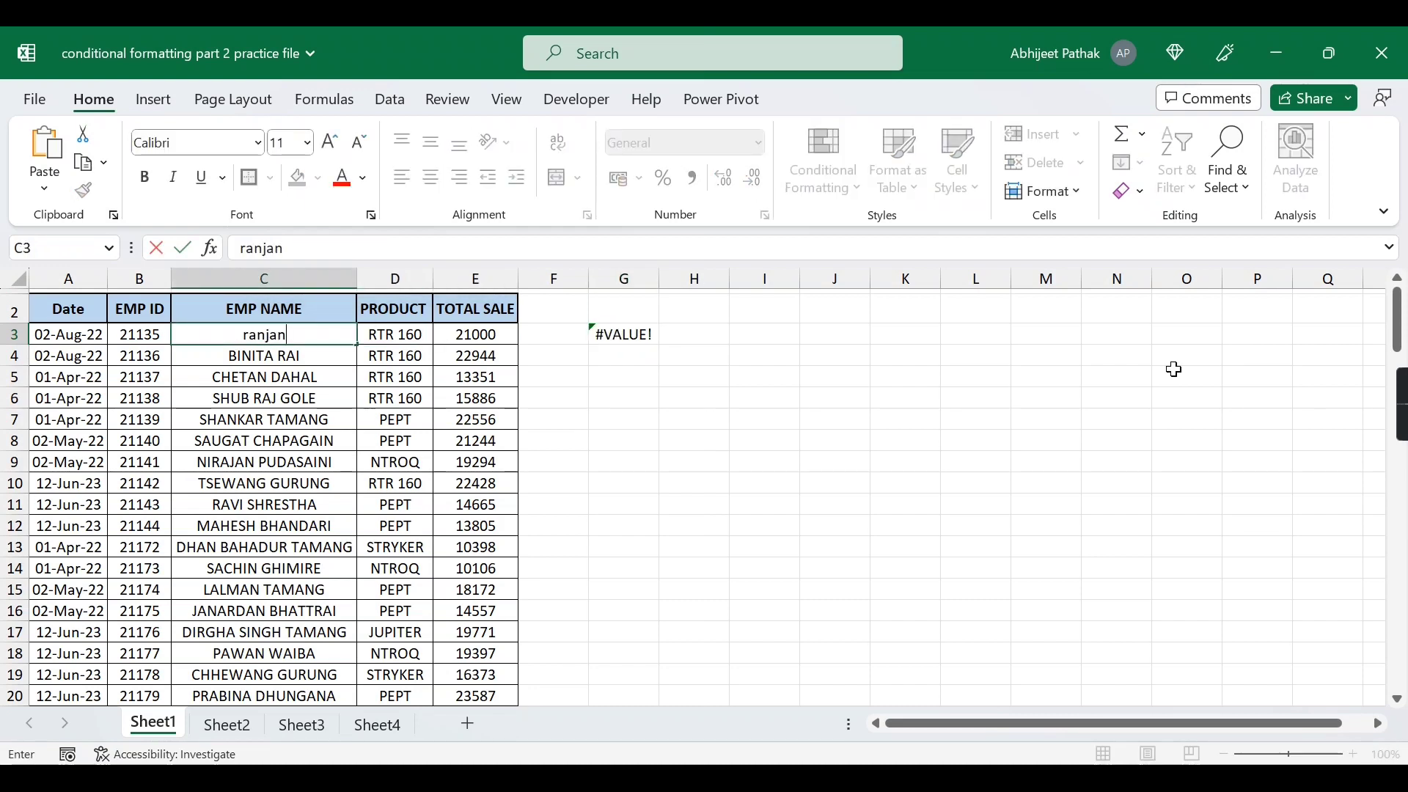
key("Return")
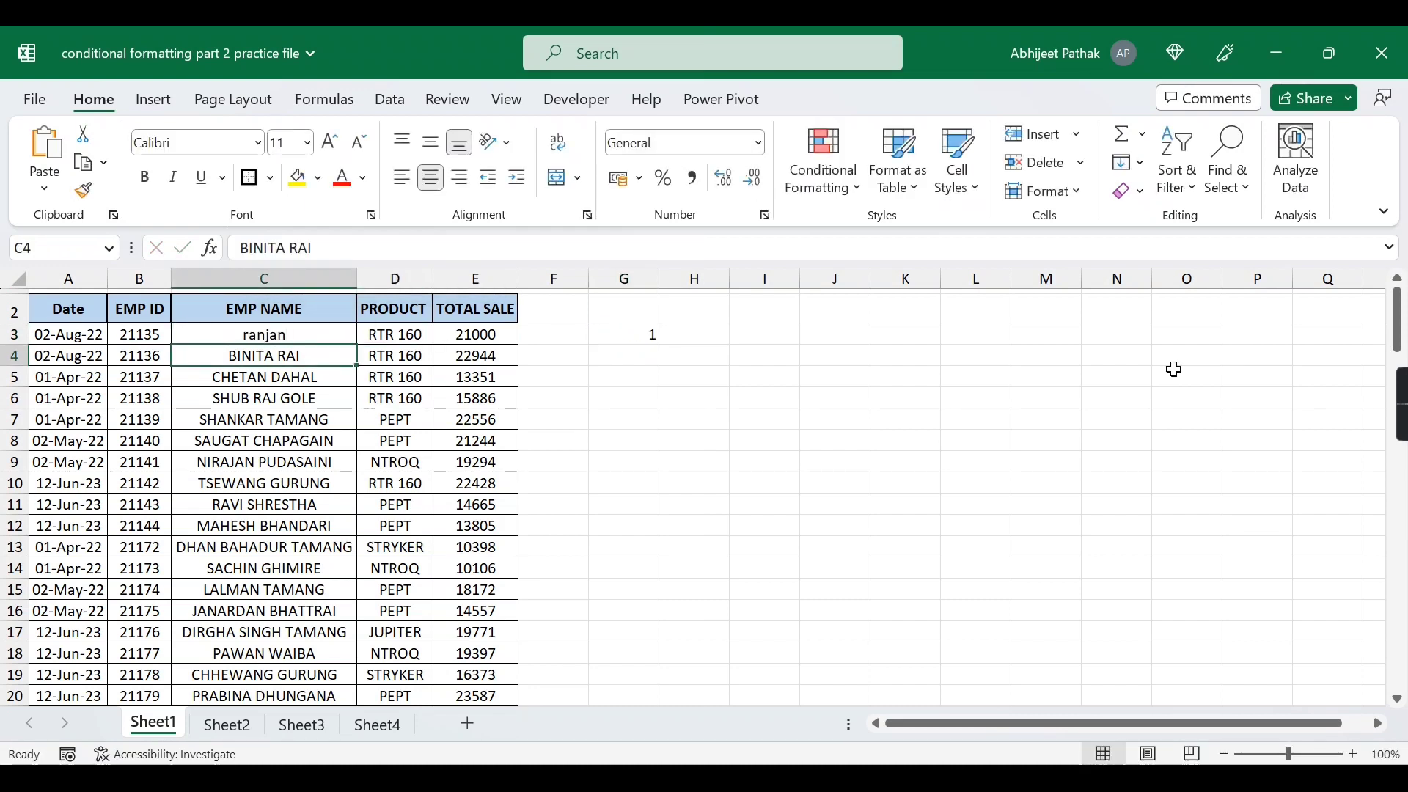
key("Up")
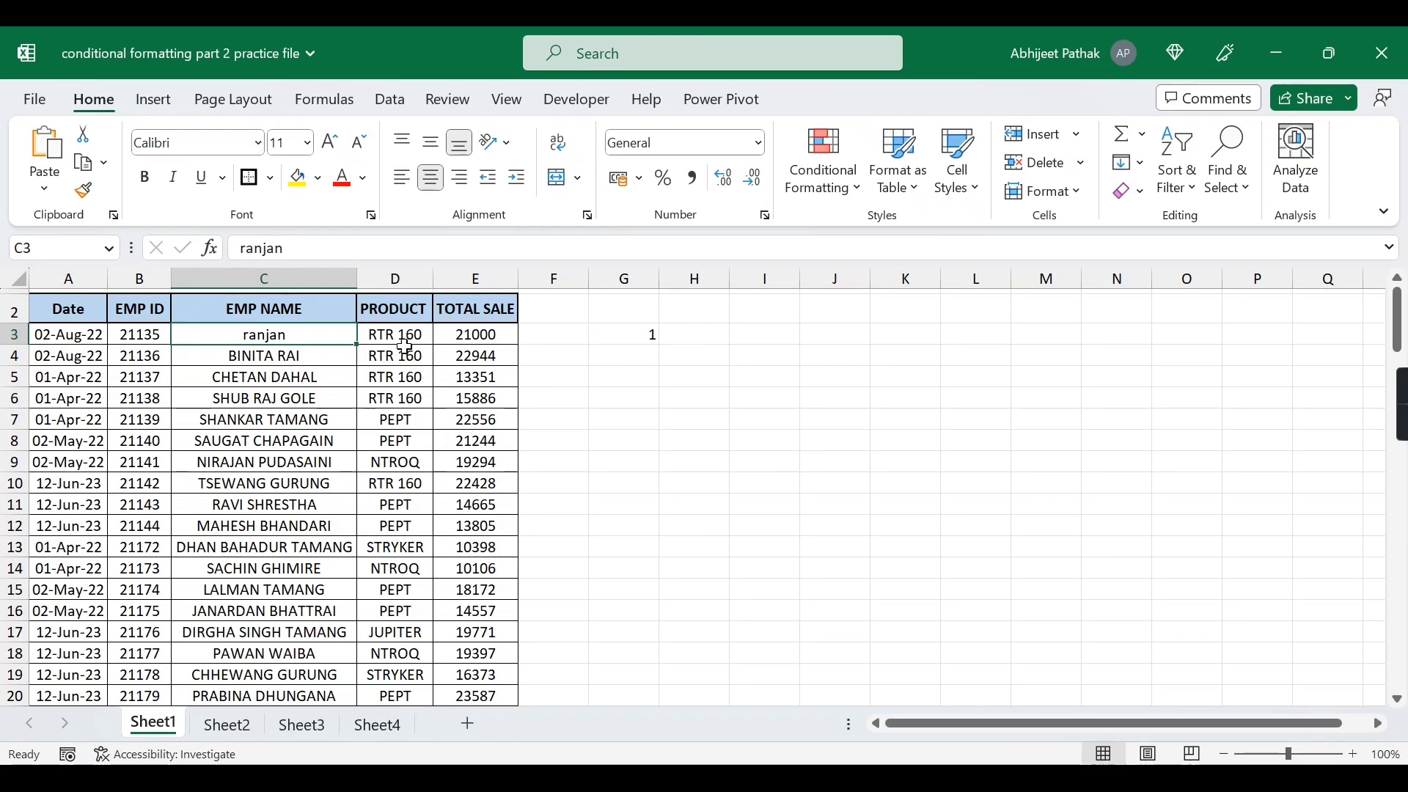
Step: Wrap the G3 formula in ISNUMBER so it reads =ISNUMBER(FIND(LOWER(C3),C3))
left_click(629, 333)
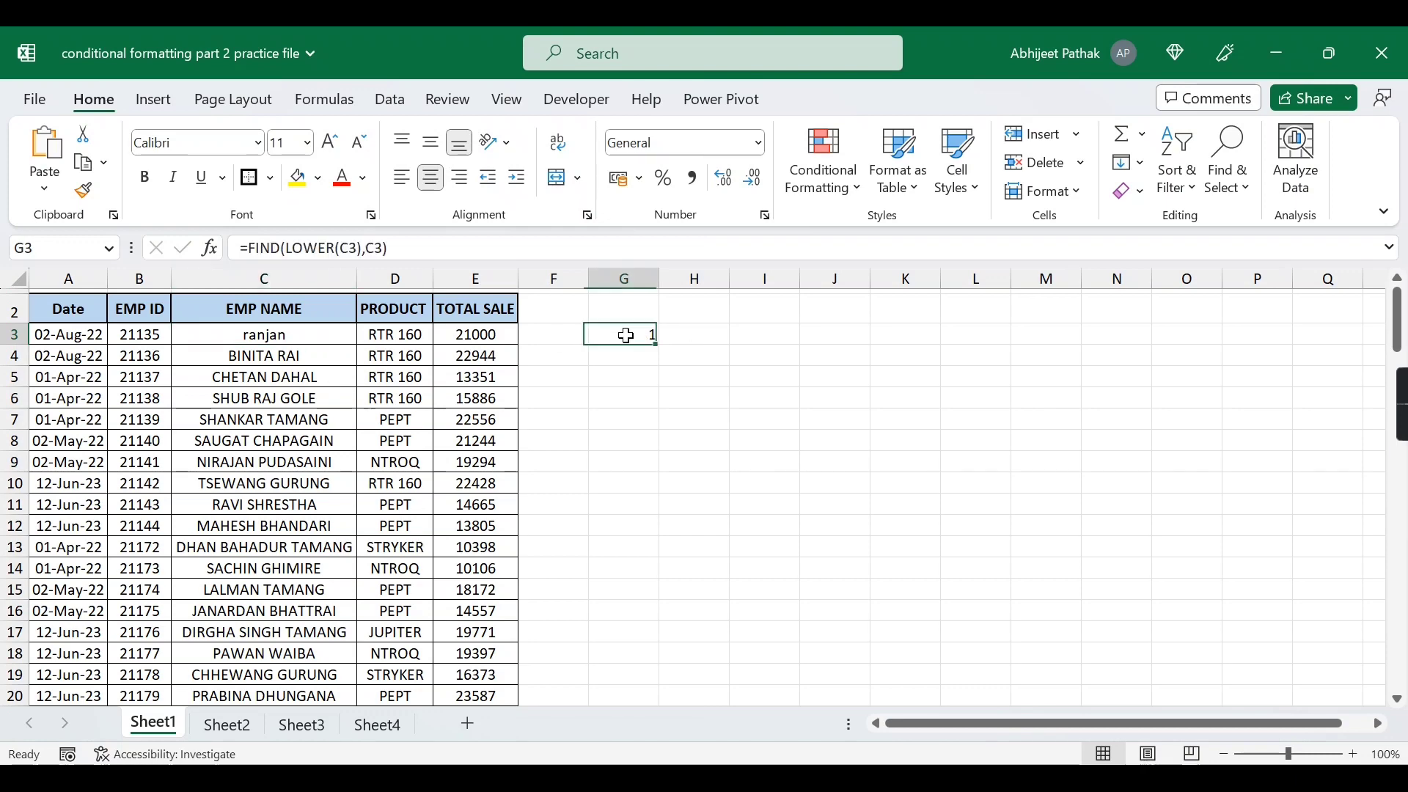
left_click(248, 248)
type("isnum")
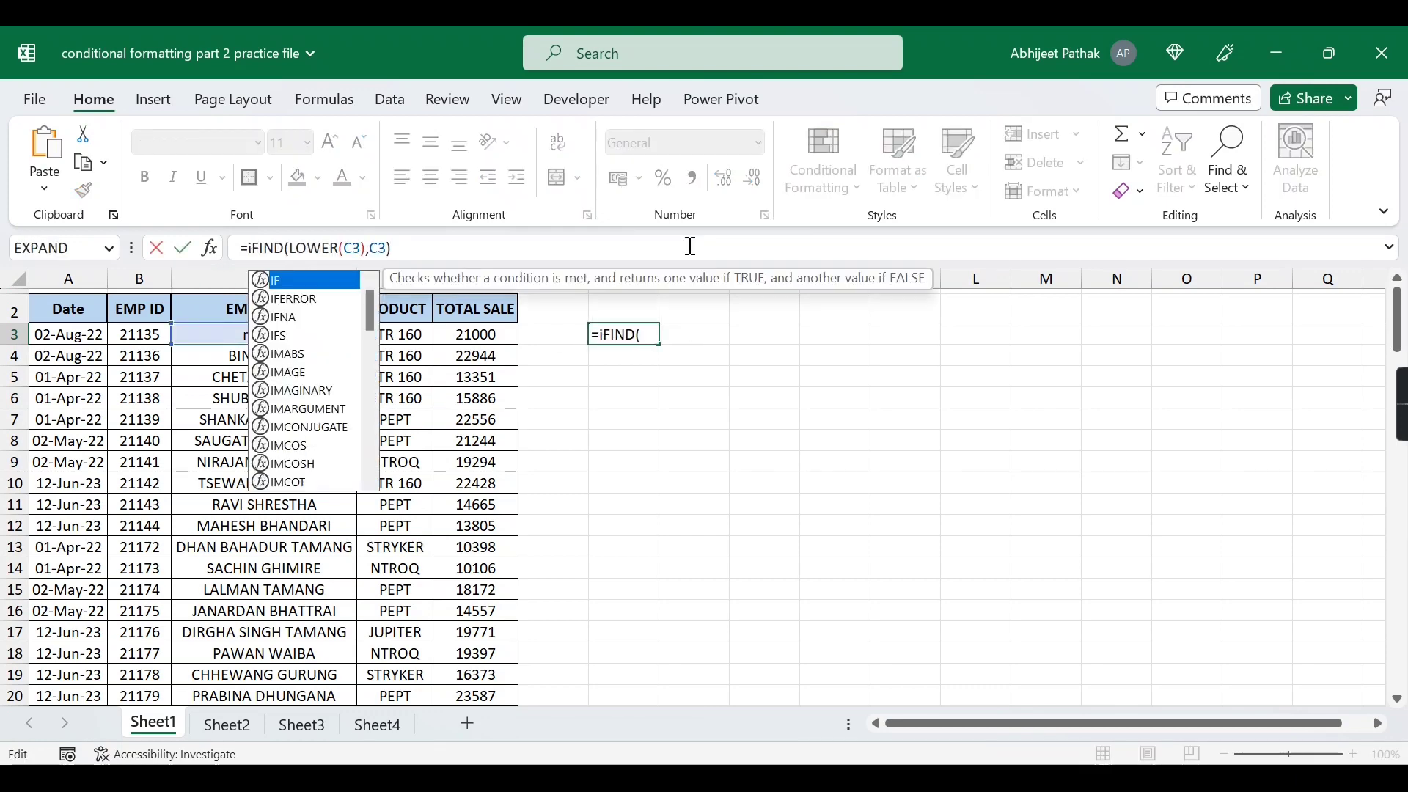
key("Tab")
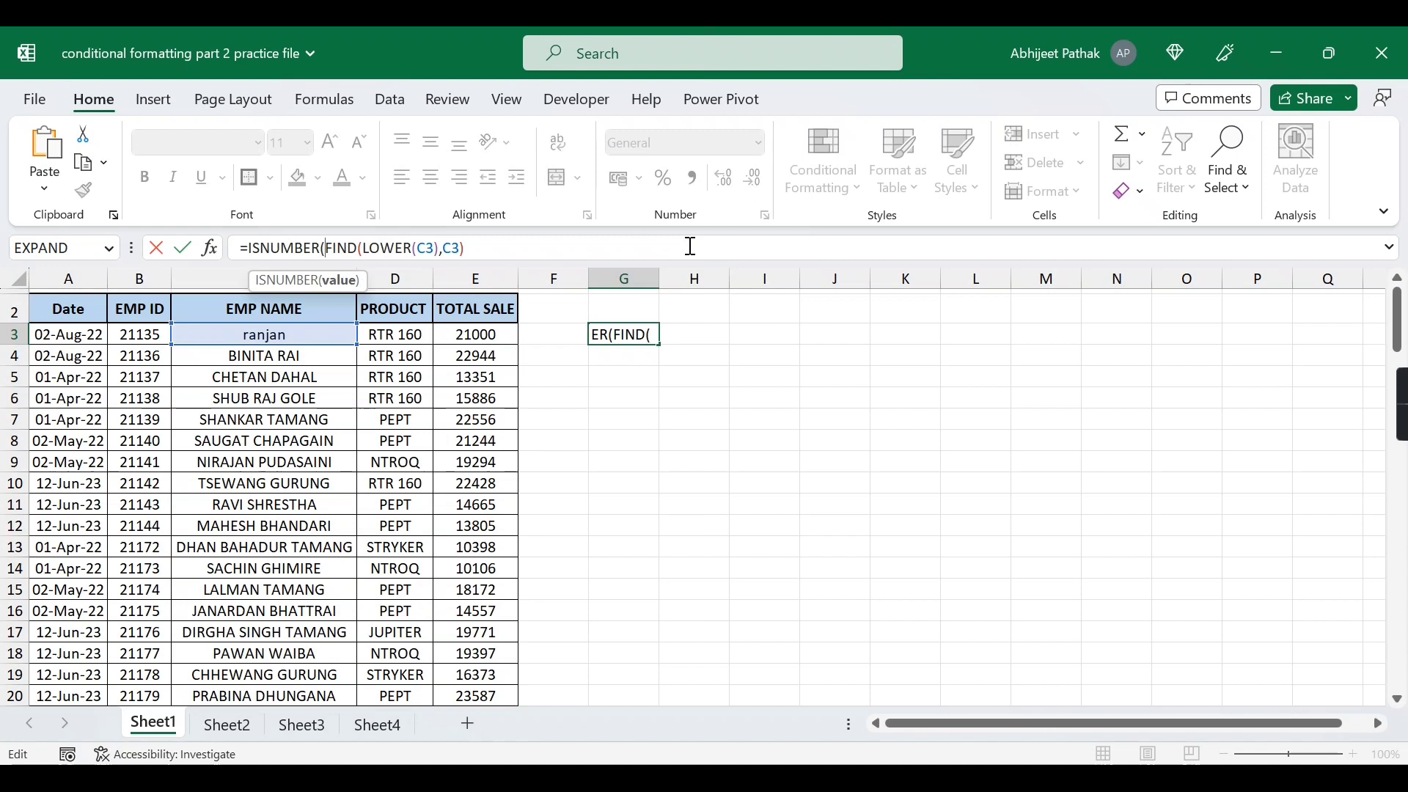
left_click(486, 253)
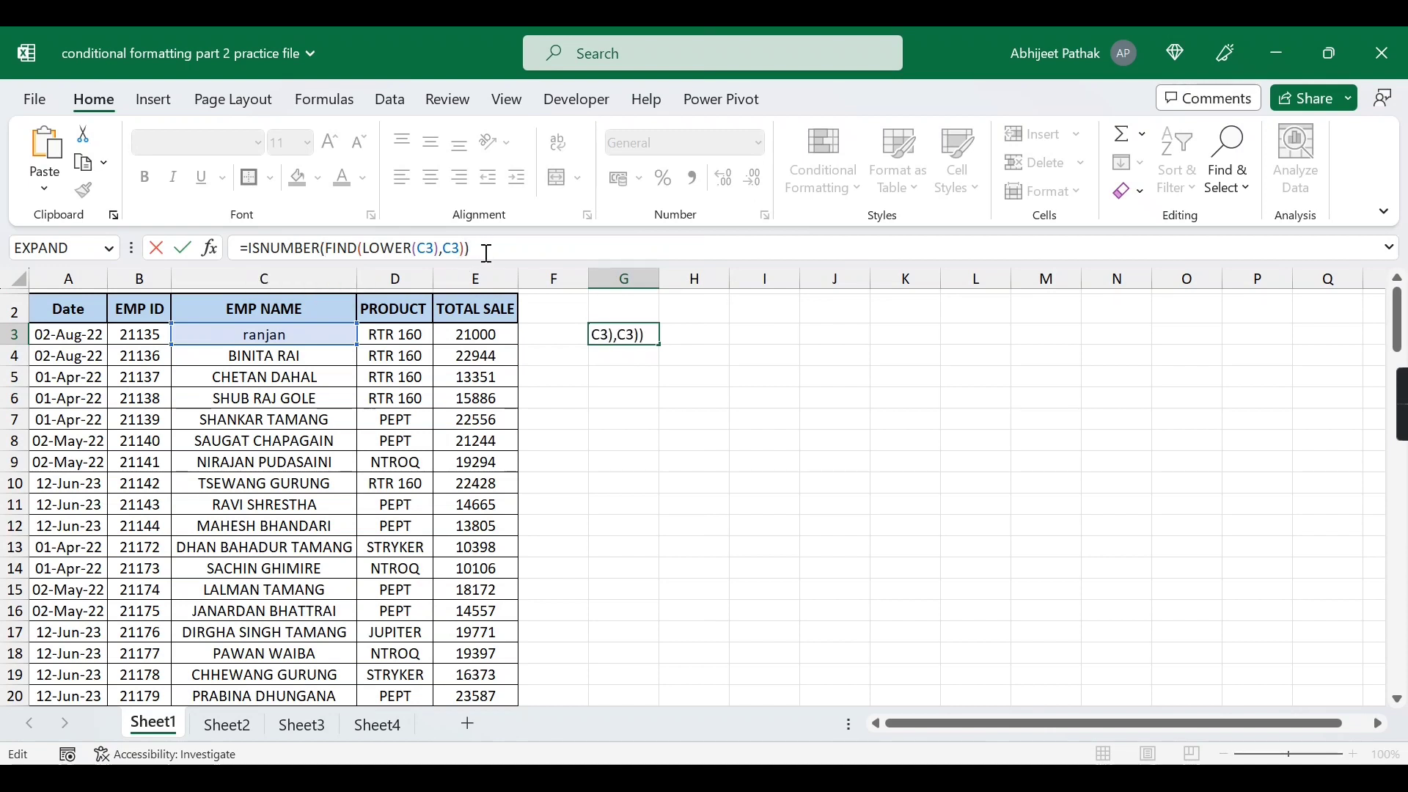
key("Return")
key("Up")
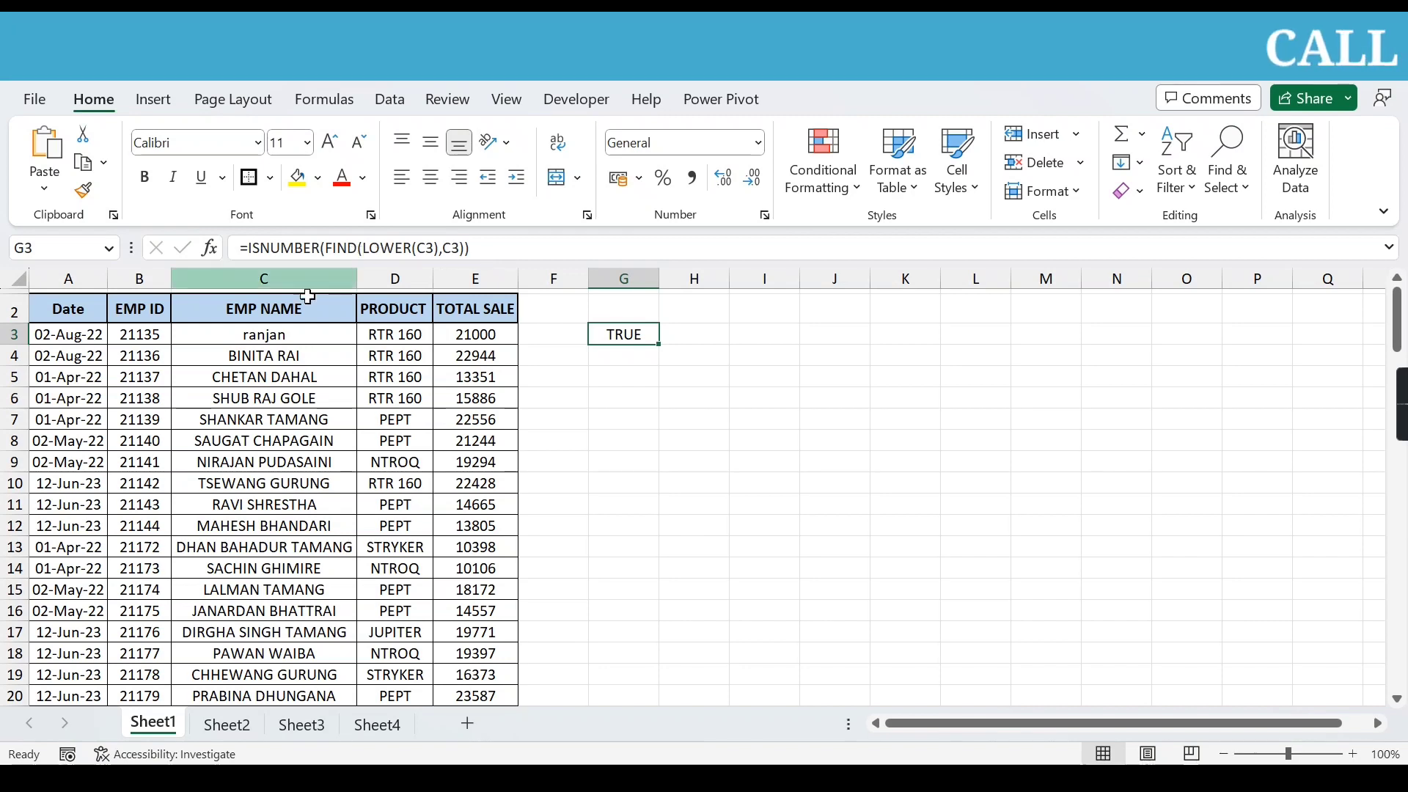
Step: Retype the employee name in cell C3 in all uppercase letters and check the result in G3
left_click(307, 333)
type("ra")
key("BackSpace")
key("BackSpace")
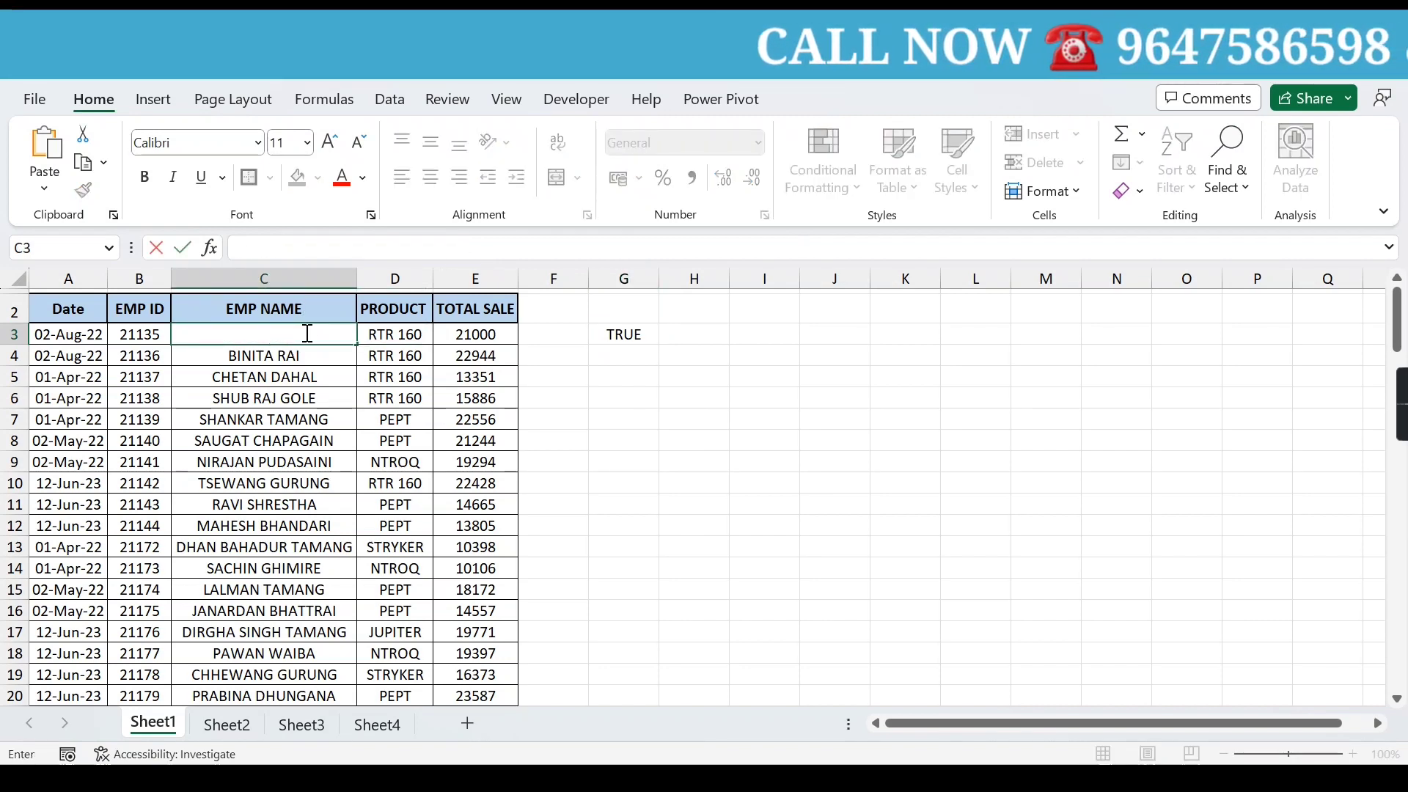
type("RANJAN")
key("Return")
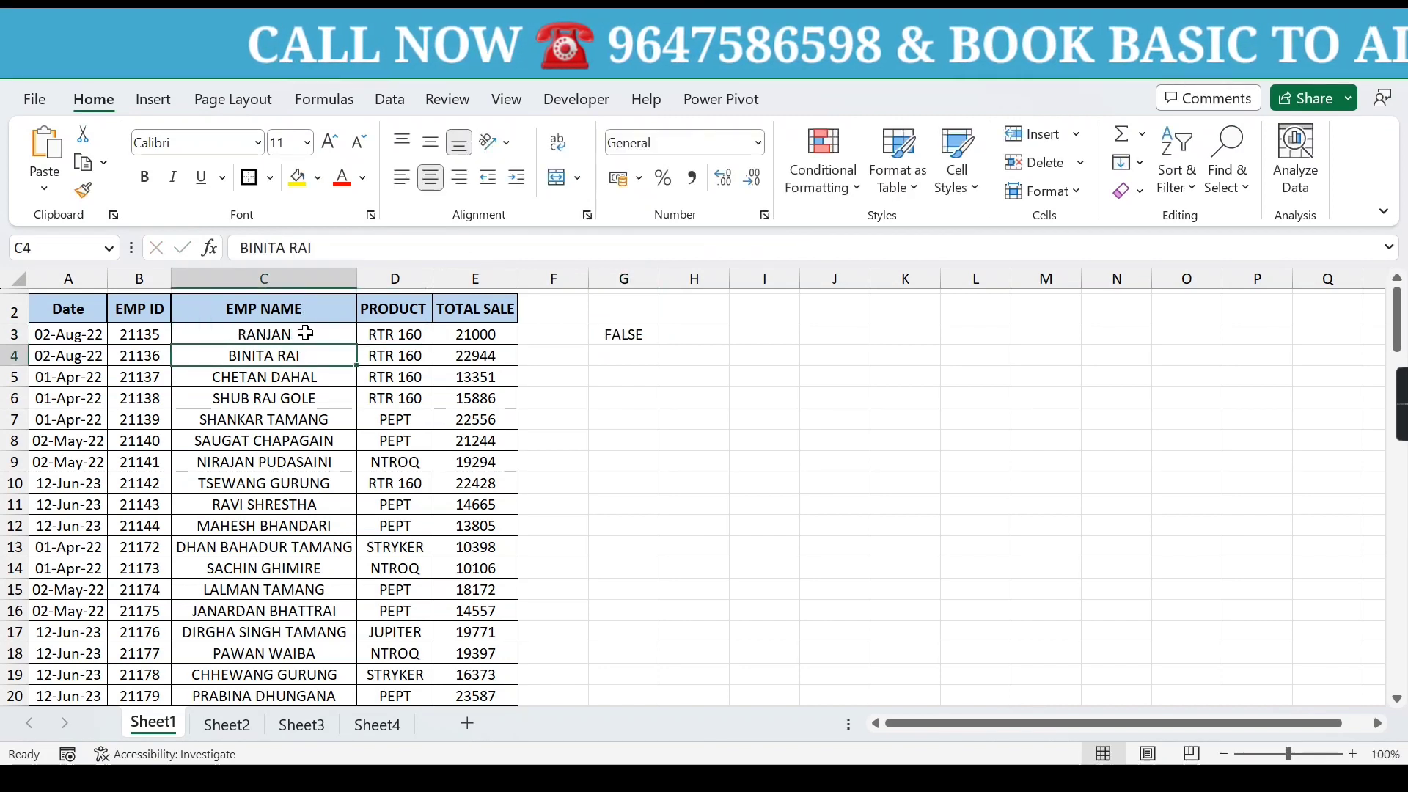
key("Up")
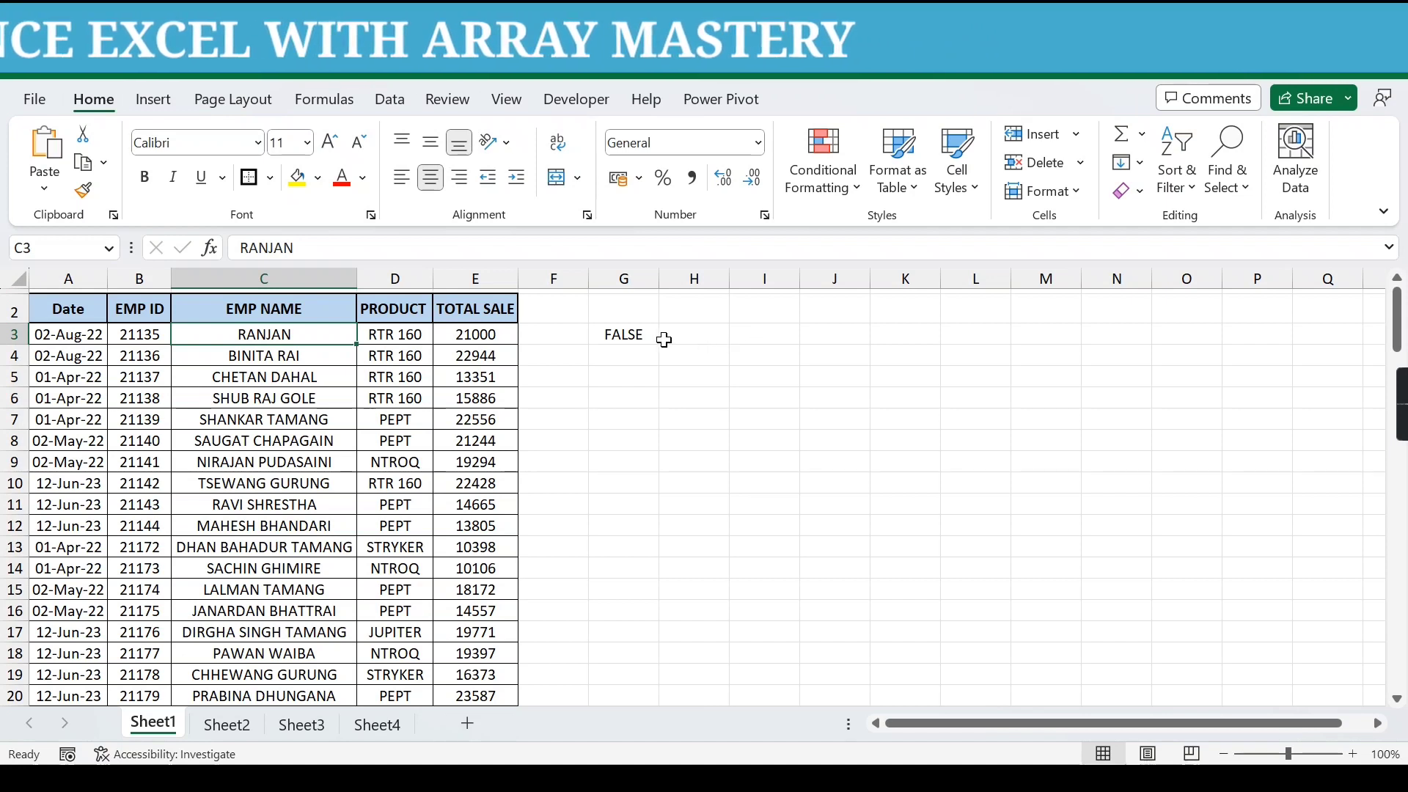
left_click(637, 335)
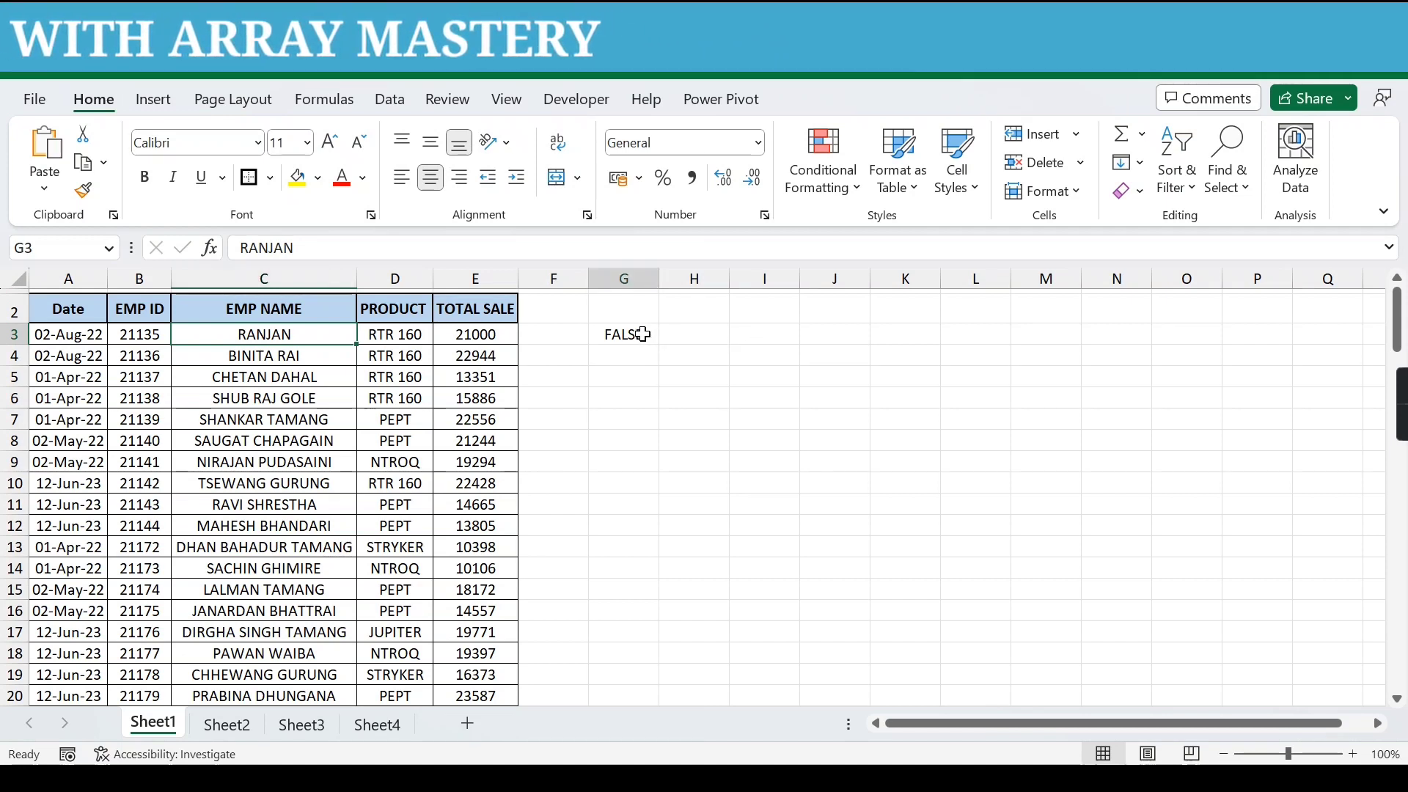
Step: Change the employee name in cell C3 back to all lowercase letters
left_click(323, 333)
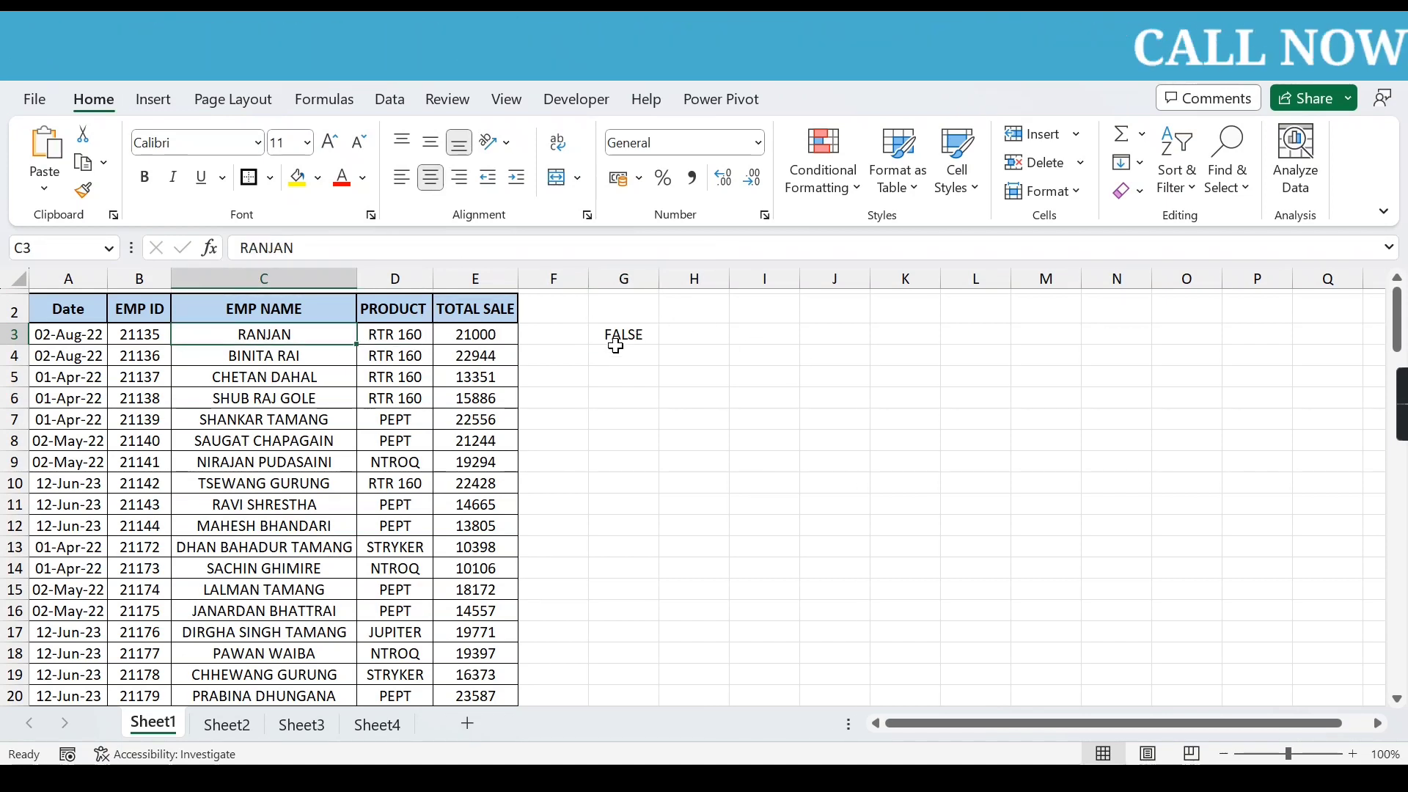
type("ra")
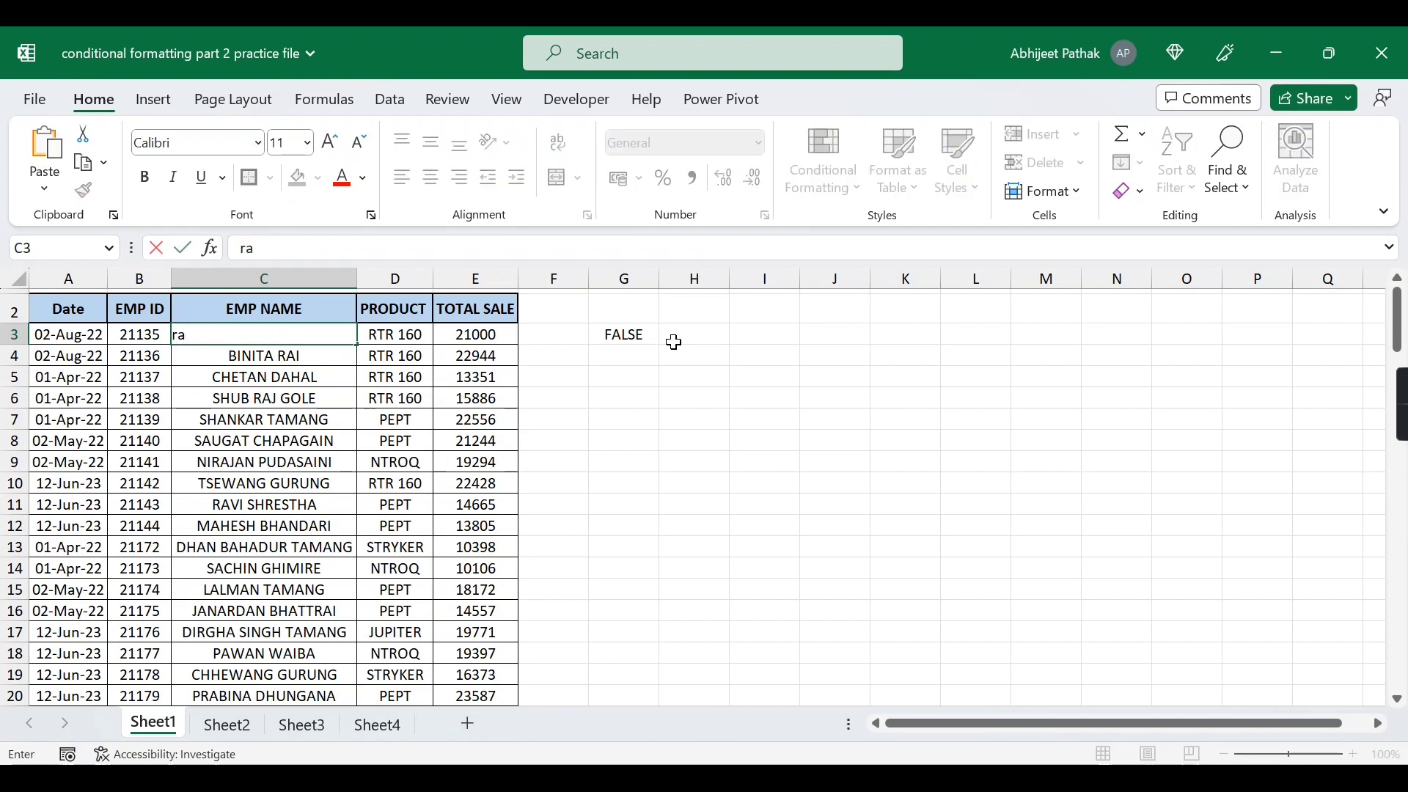
type("njan")
key("Return")
key("Up")
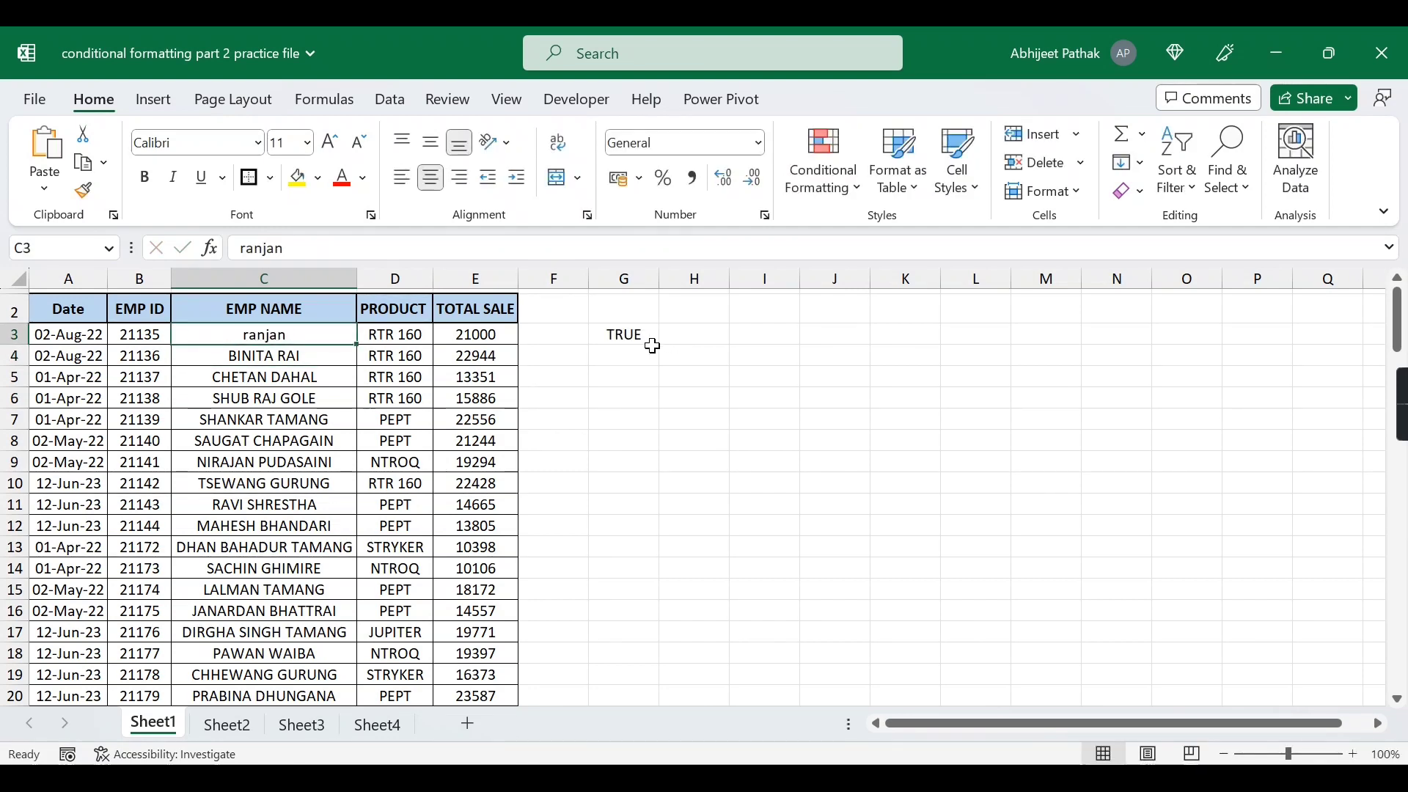
Step: Copy the full text of the ISNUMBER formula from cell G3 without changing the cell
left_click(652, 339)
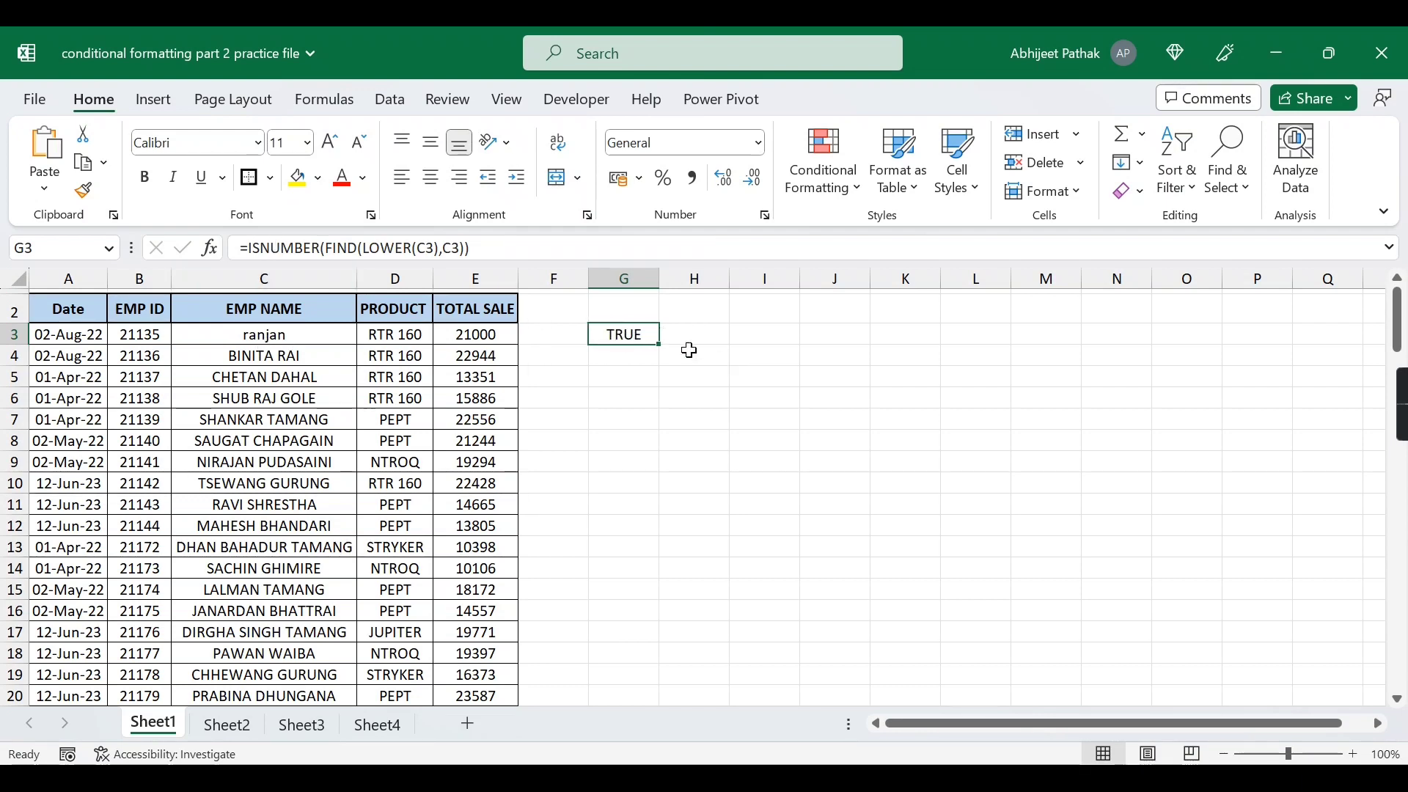
left_click_drag(236, 250, 626, 249)
key("ctrl+c")
key("Escape")
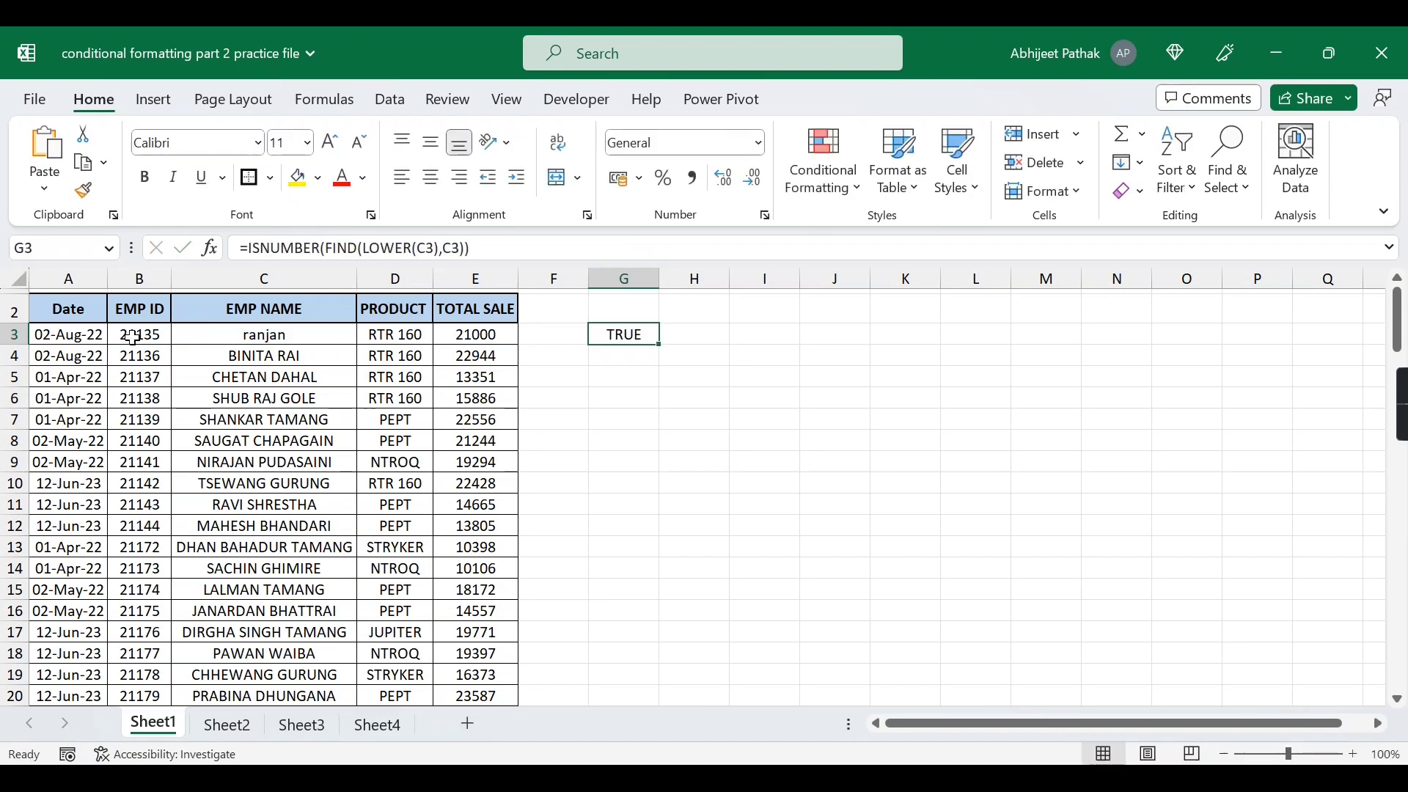
Step: Create a formula-based conditional formatting rule for the data range A3:E121, using the copied formula =ISNUMBER(FIND(LOWER(C3),C3))
left_click(81, 338)
key("ctrl+shift+Right")
key("ctrl+shift+Down")
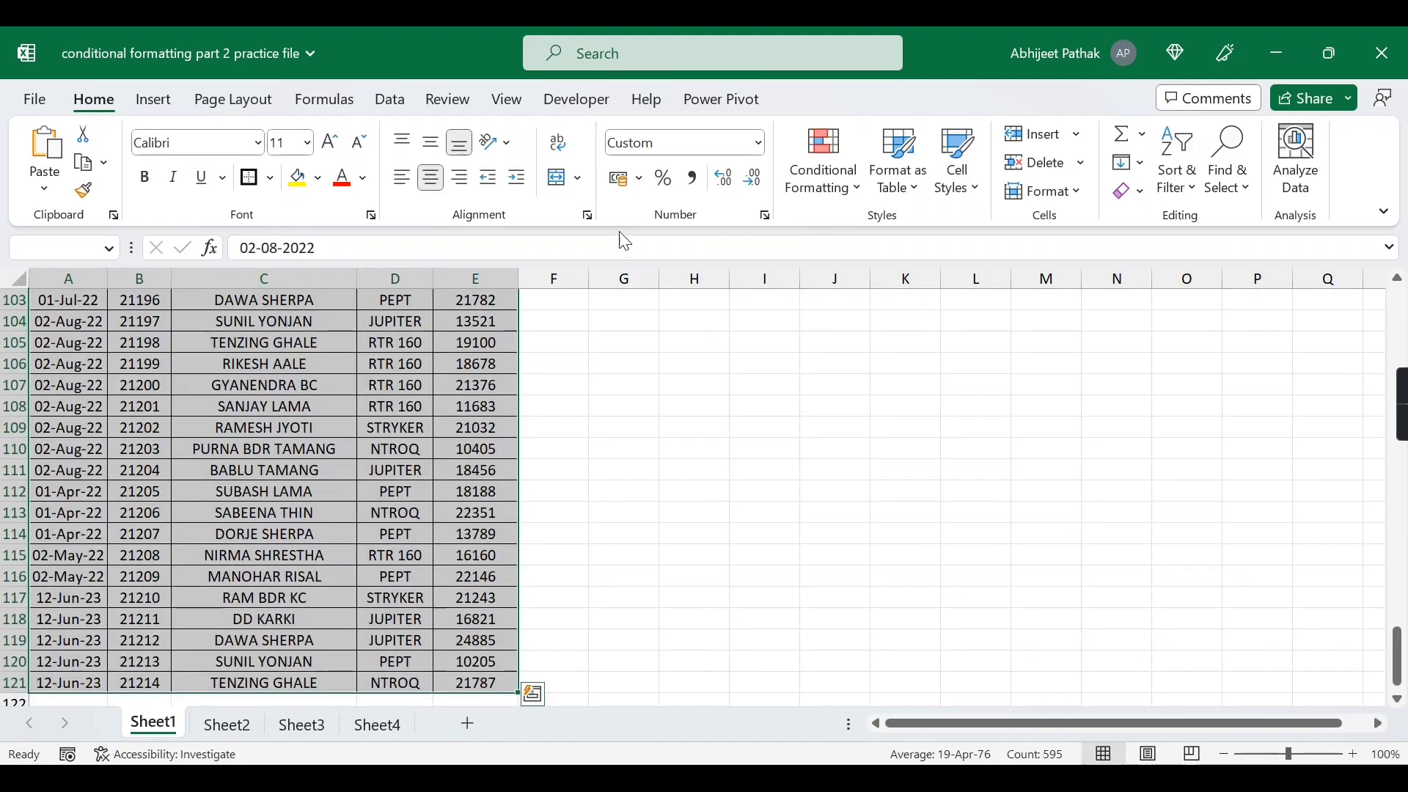
left_click(824, 160)
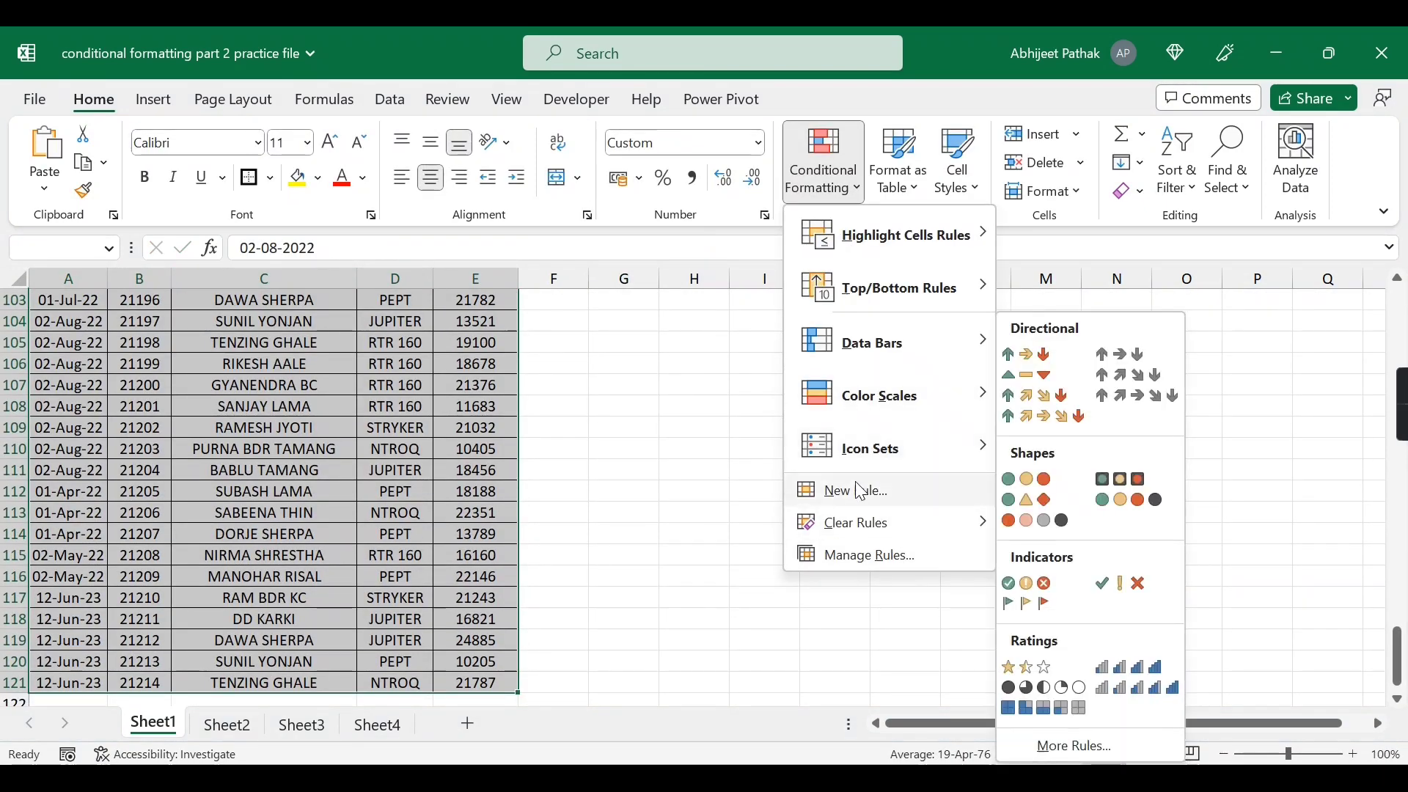
left_click(863, 491)
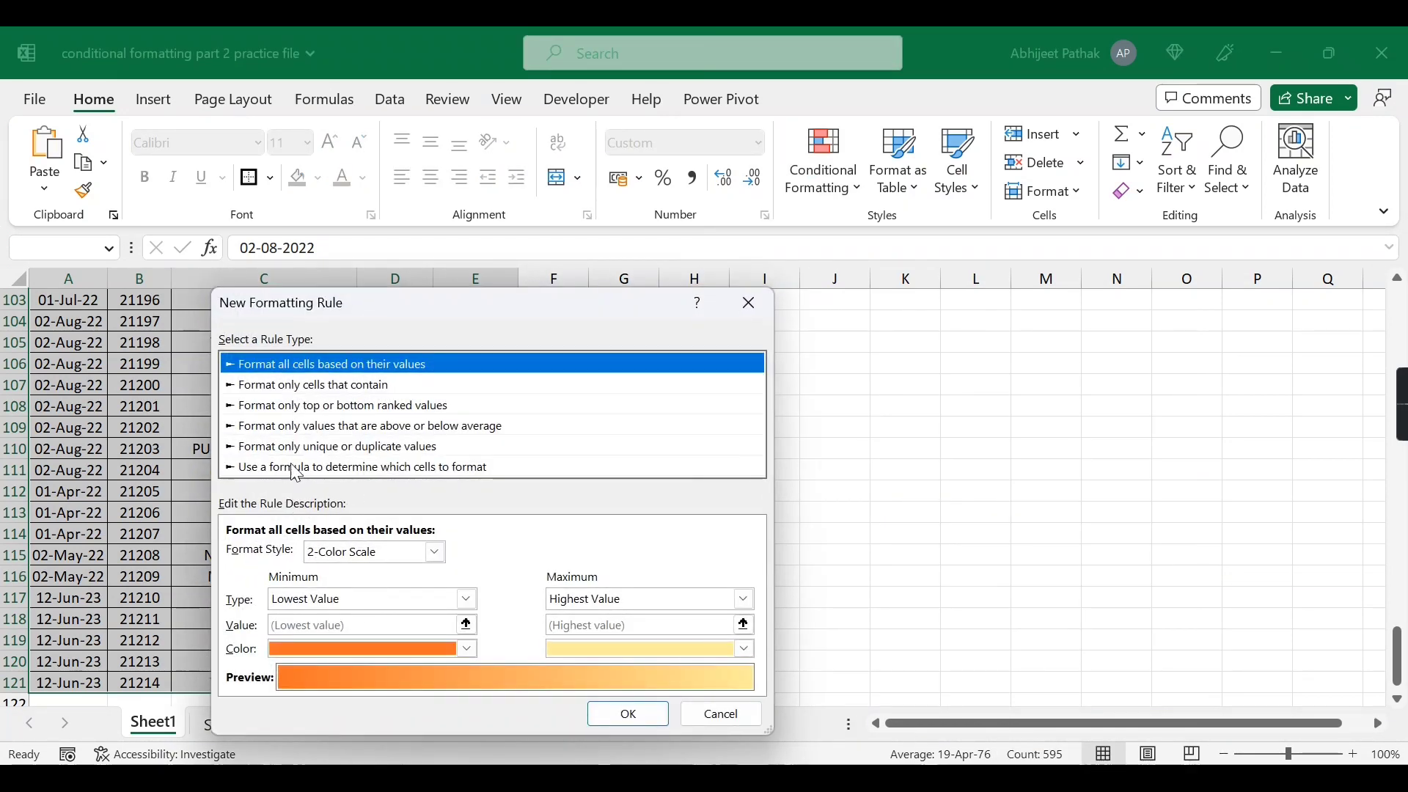
left_click(296, 470)
left_click(365, 557)
key("ctrl+v")
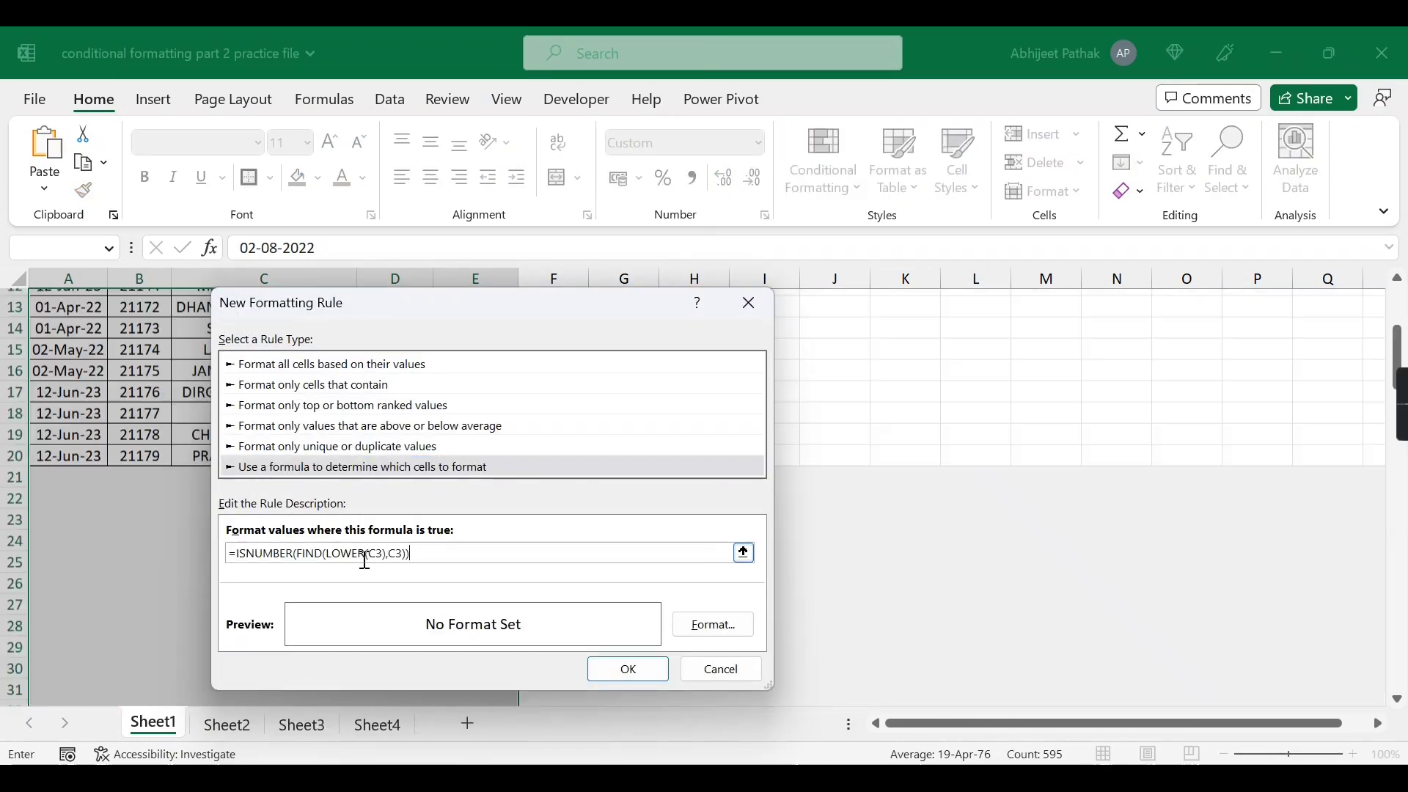
Step: Lock column C in both references of the rule formula so it reads =ISNUMBER(FIND(LOWER($C3),$C3))
left_click(366, 555)
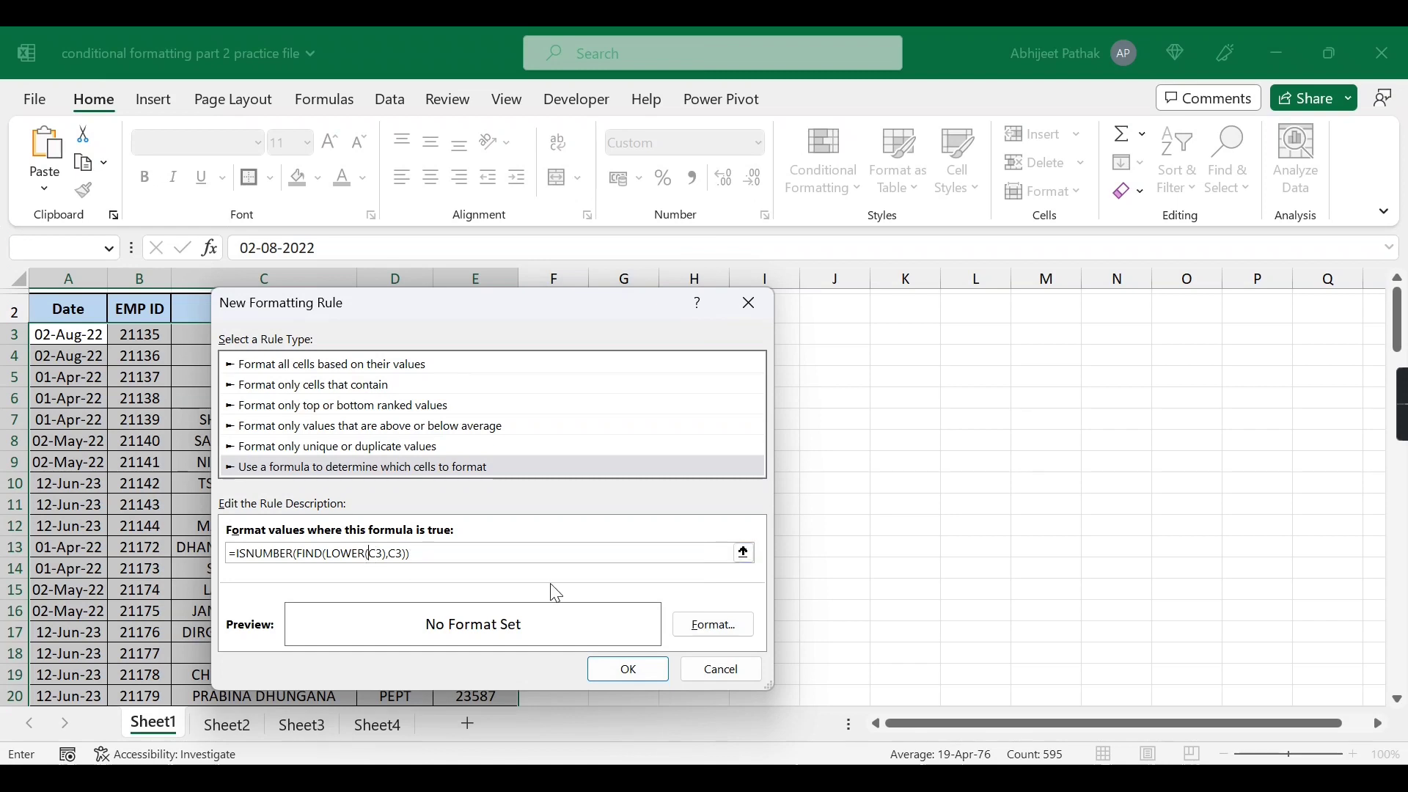
type("$")
left_click(398, 551)
type("$")
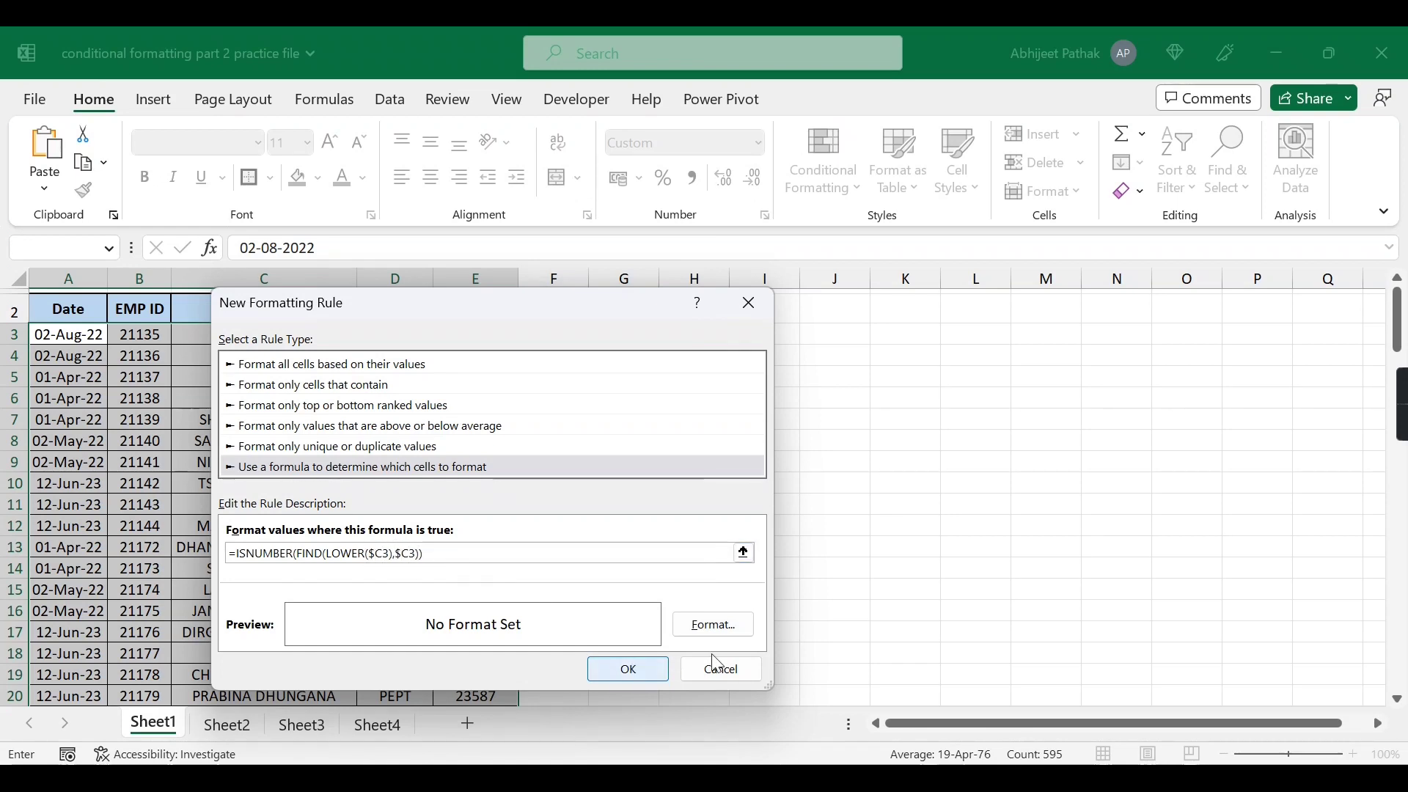
Step: Give the rule a very light green background fill and apply it to the selected table rows
left_click(727, 630)
left_click(425, 312)
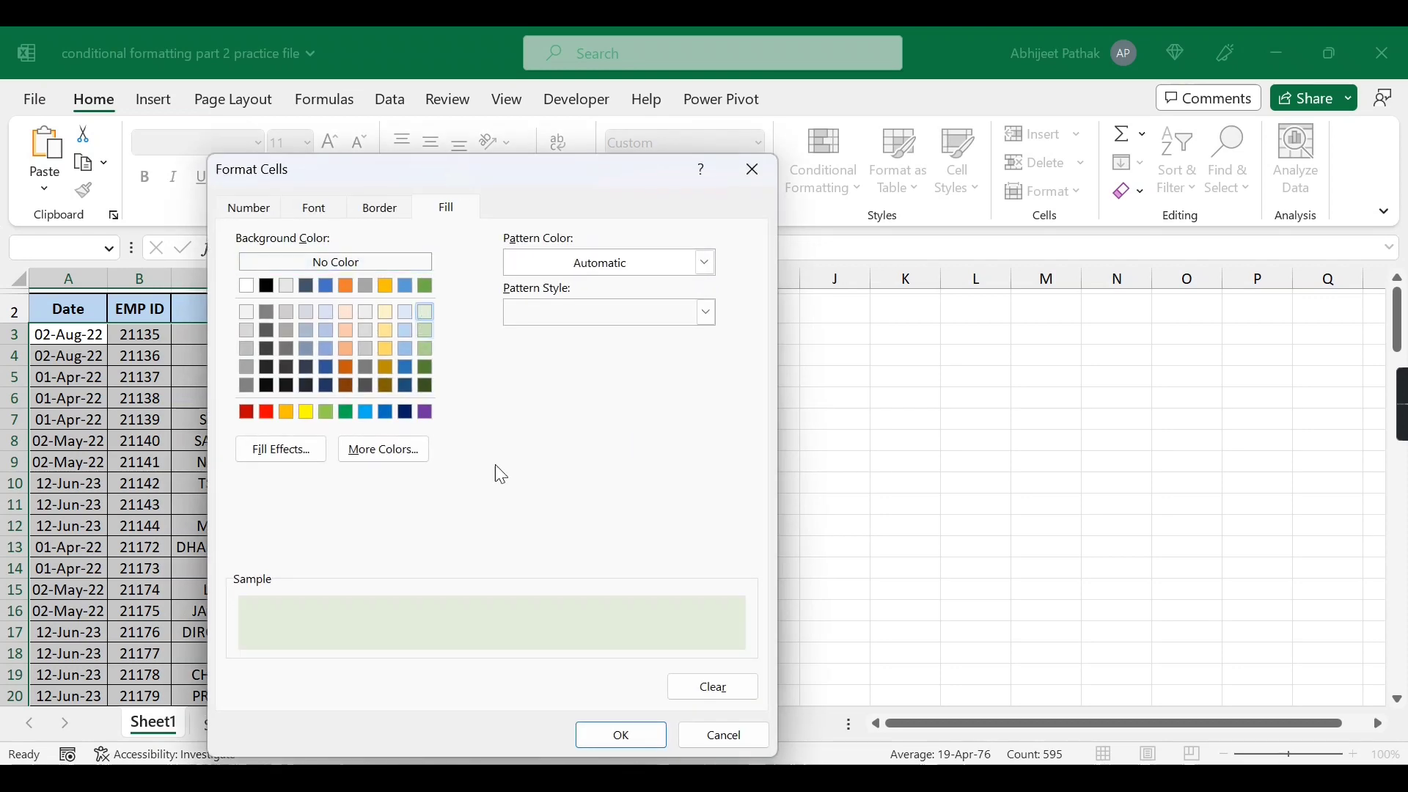
left_click(617, 736)
left_click(630, 667)
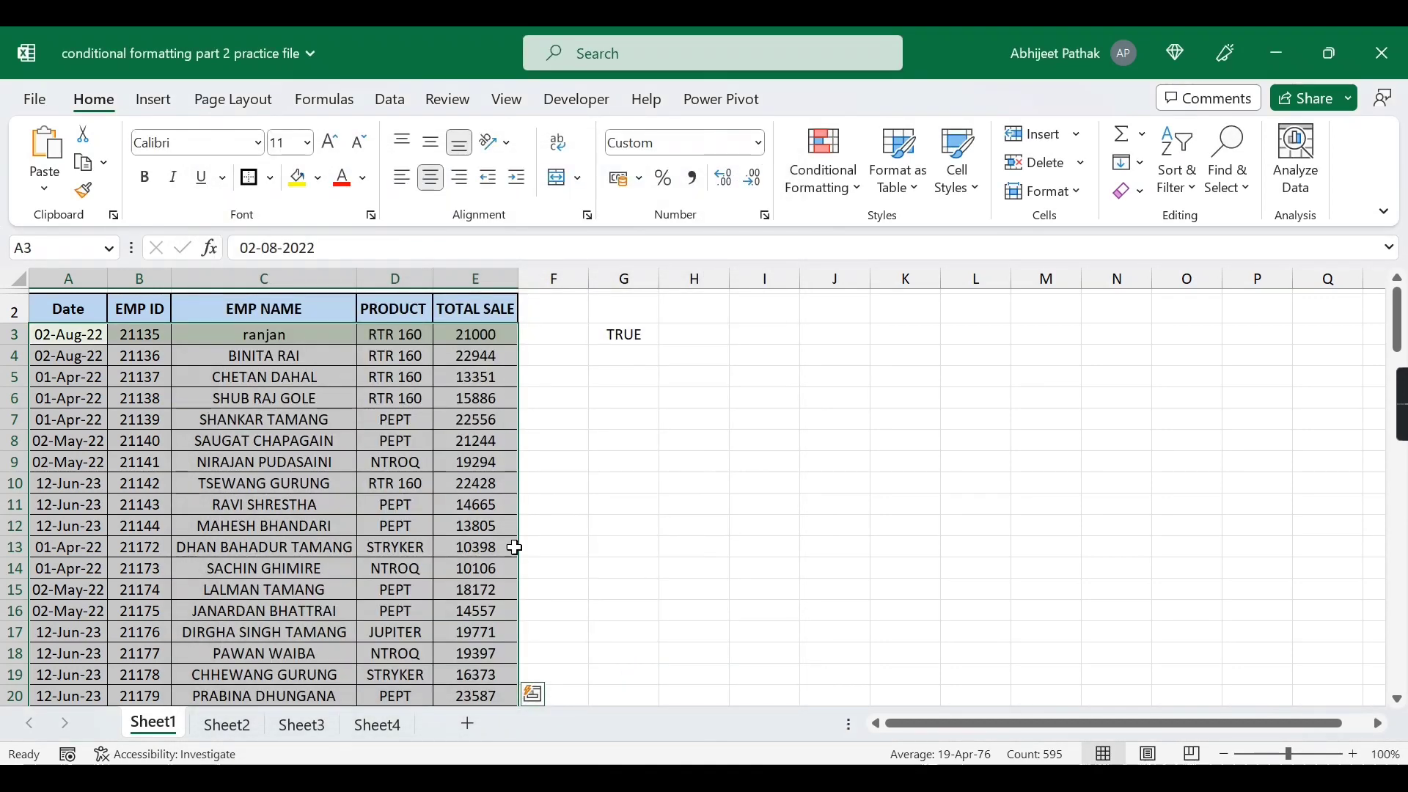
left_click(389, 431)
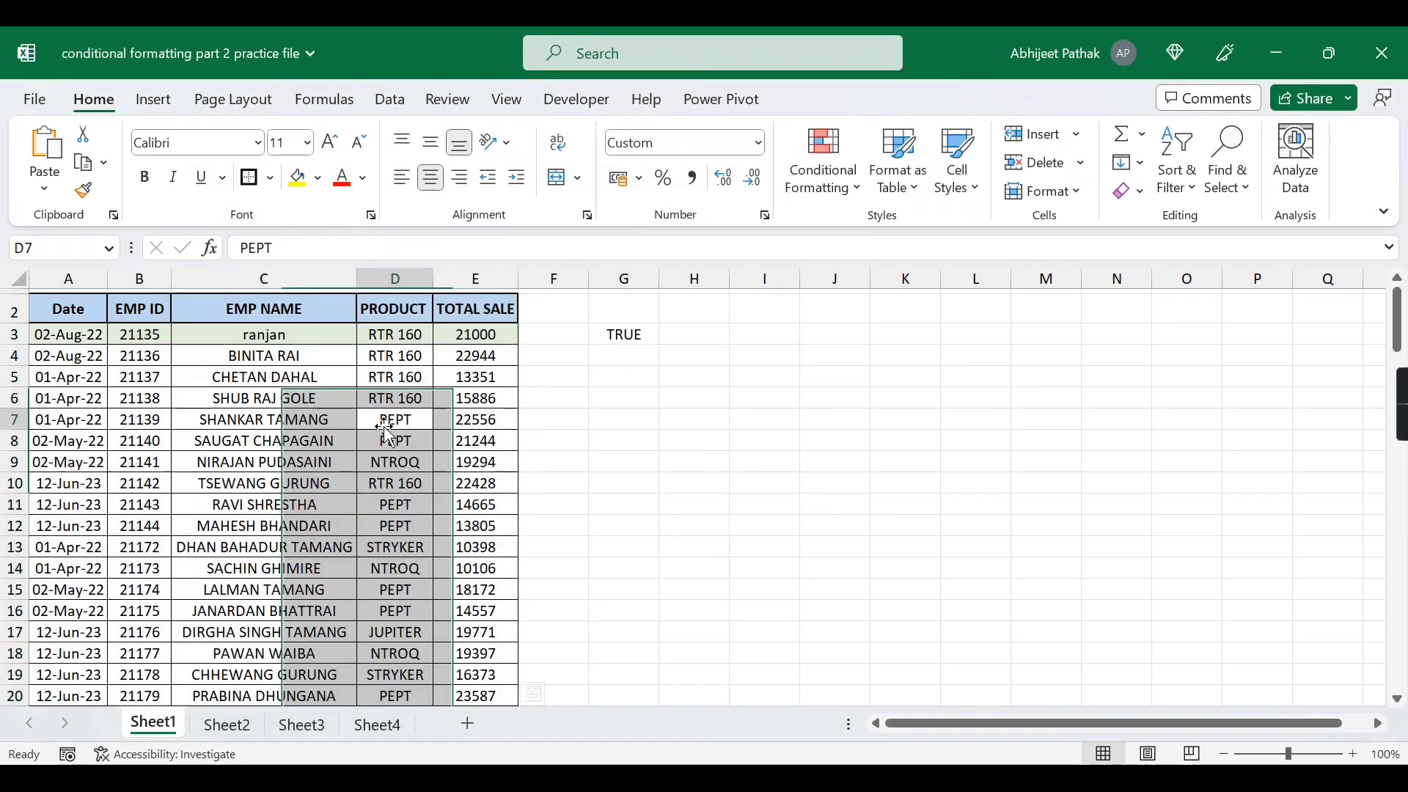
Step: Replace the employee name in cell C11 with just the first name in all lowercase letters to test the rule
left_click(279, 339)
left_click(282, 510)
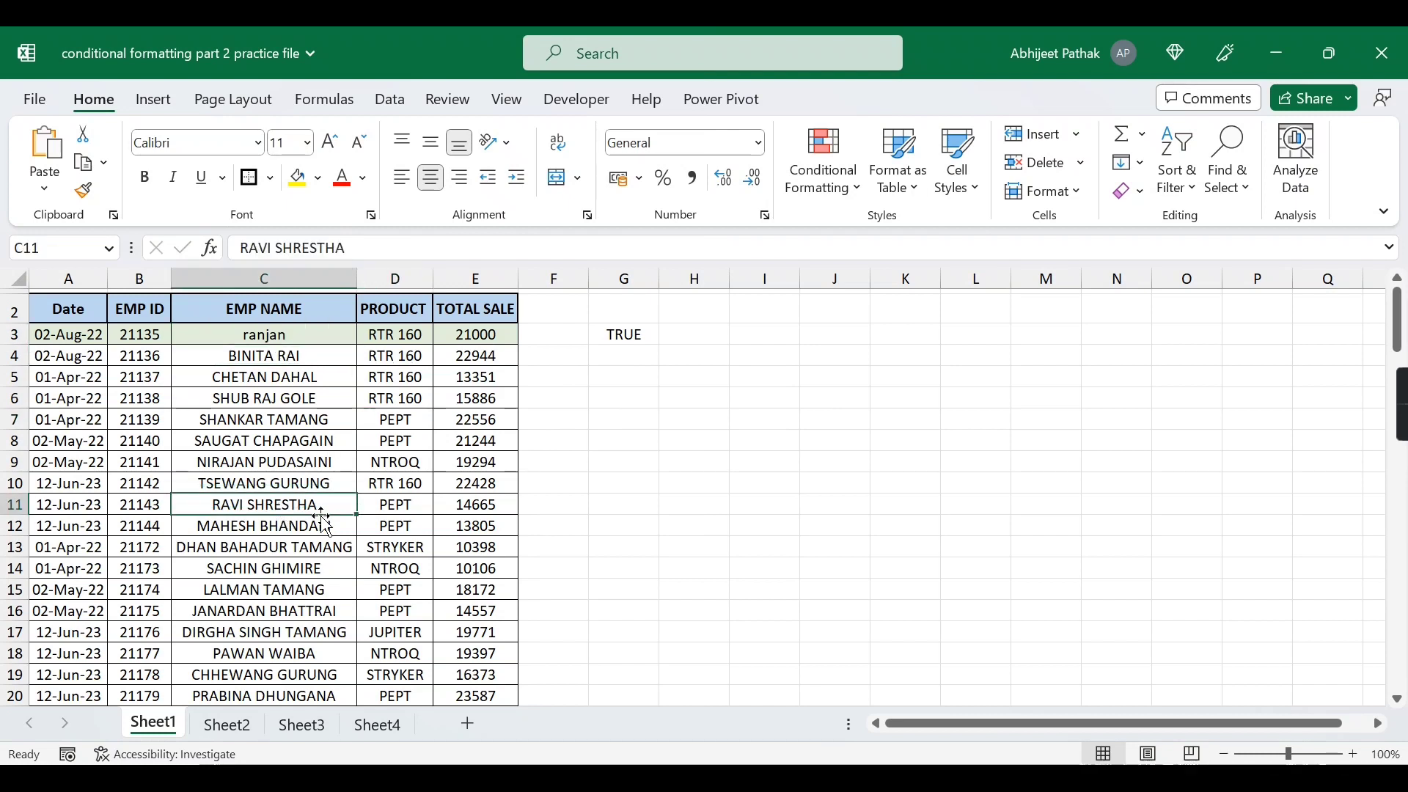
type("ravi")
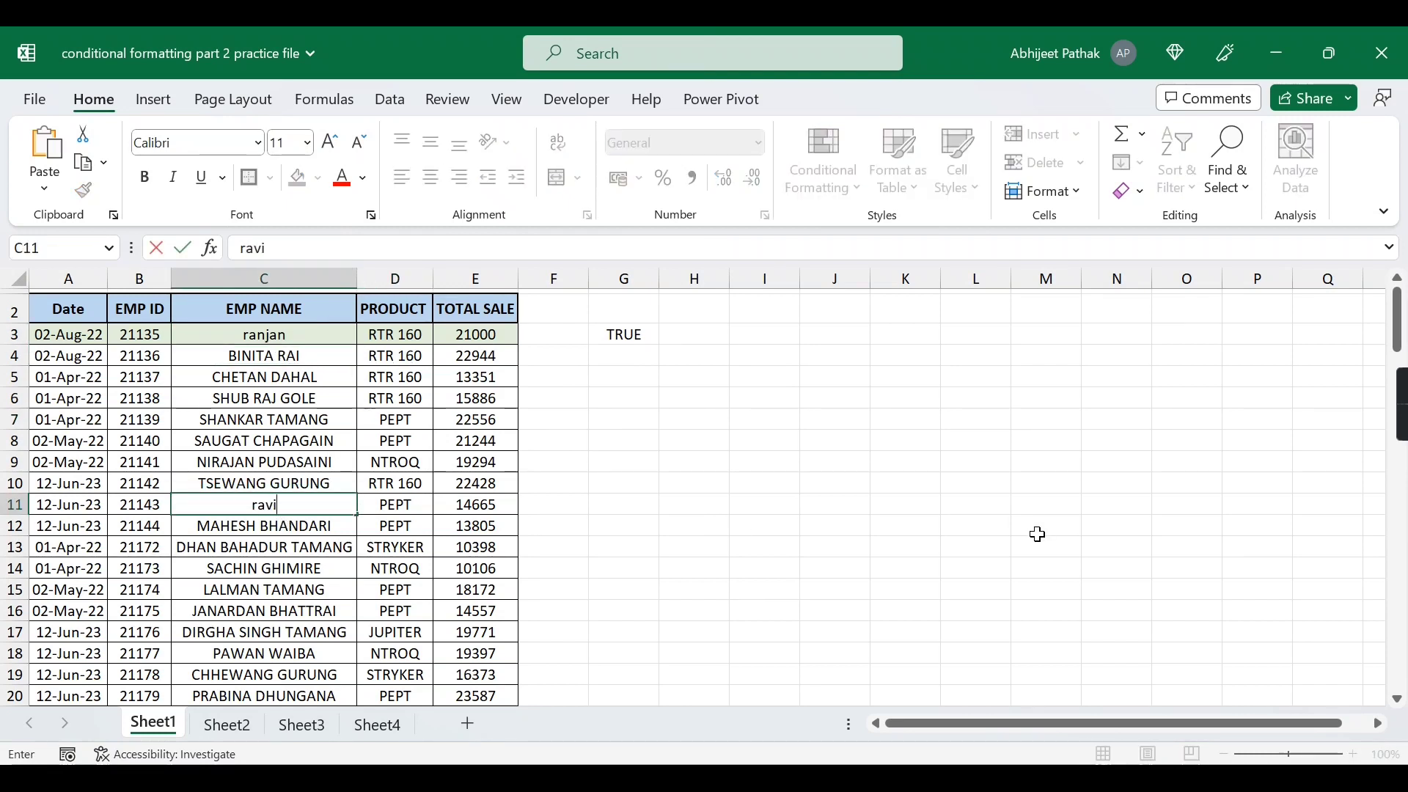
key("Return")
key("Up")
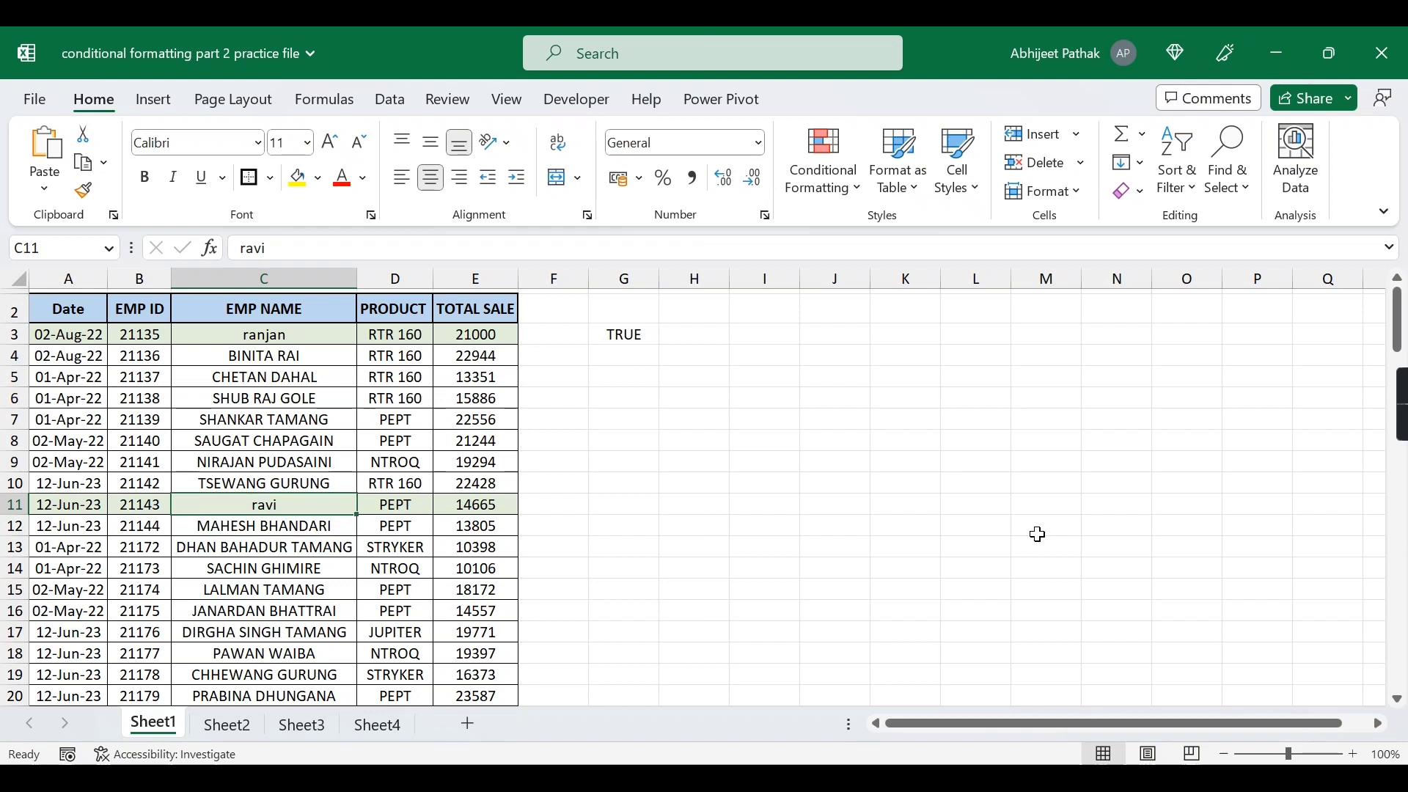
Step: Clear the helper ISNUMBER formula from cell G3
left_click(635, 336)
key("Delete")
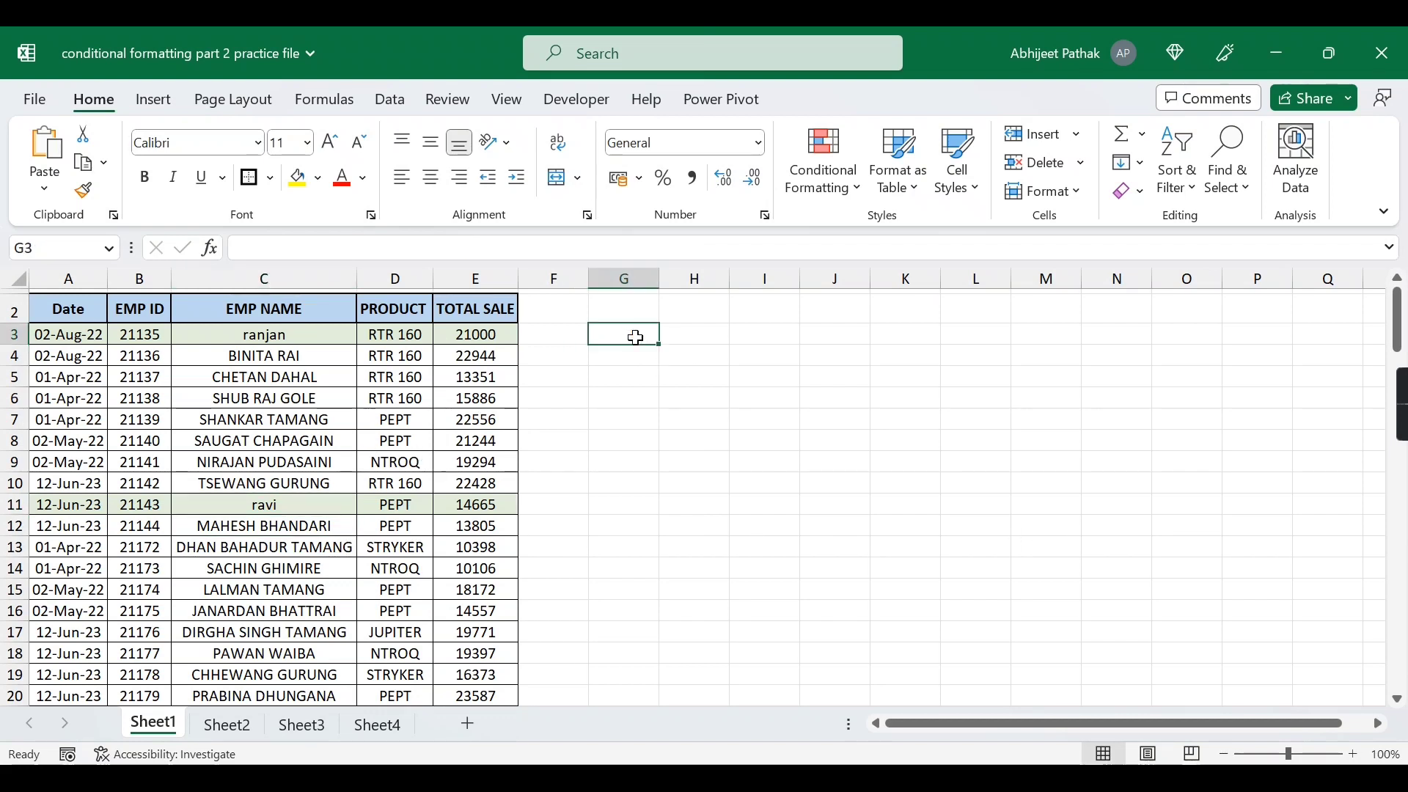